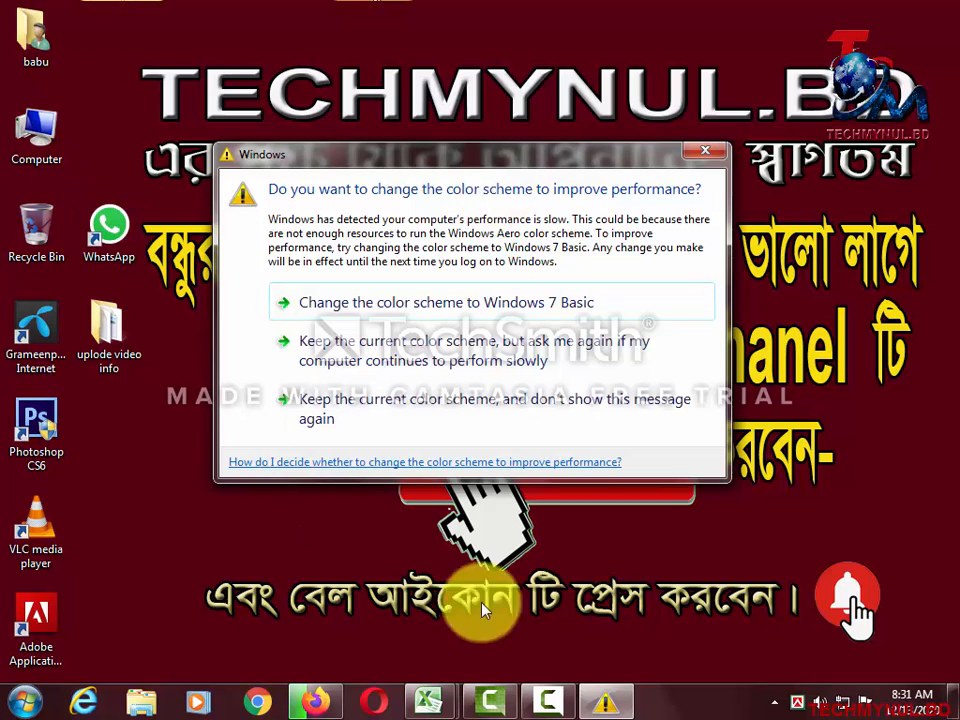
- Keep the current color scheme without showing the message again, and launch Microsoft Excel 2010
{"action": "left_click", "coordinate": [374, 417]}
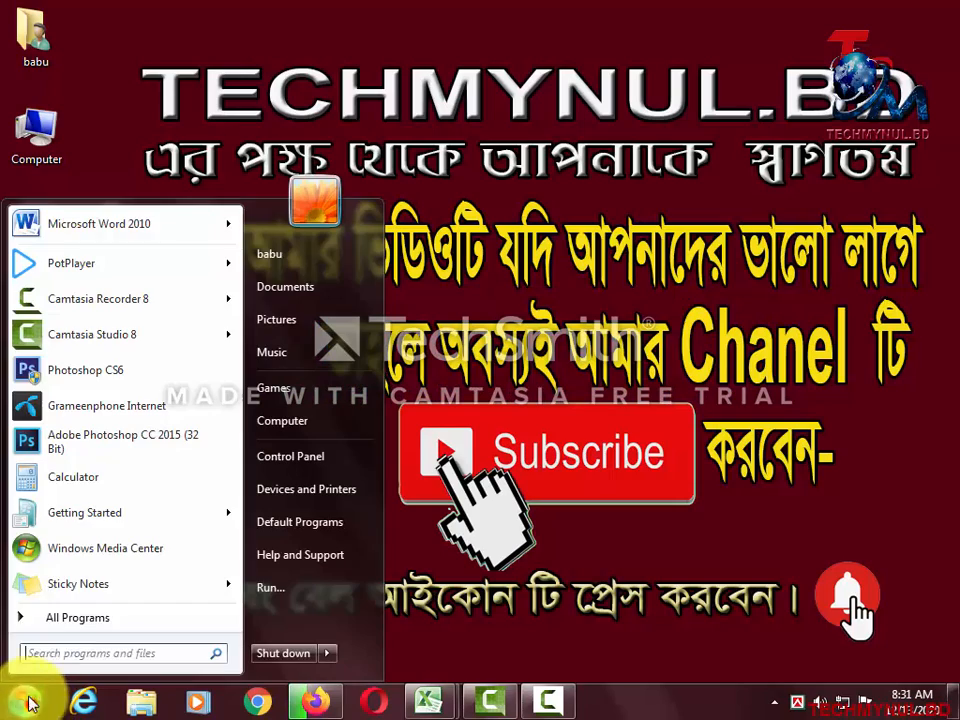
{"action": "left_click", "coordinate": [62, 618]}
{"action": "left_click", "coordinate": [108, 430]}
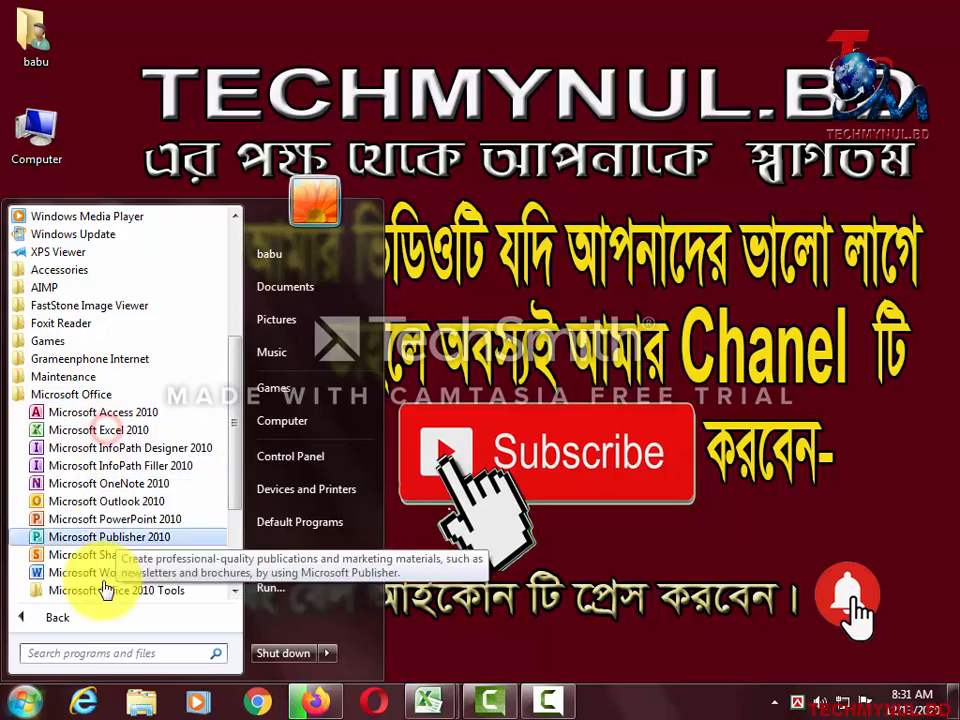
{"action": "left_click", "coordinate": [91, 440]}
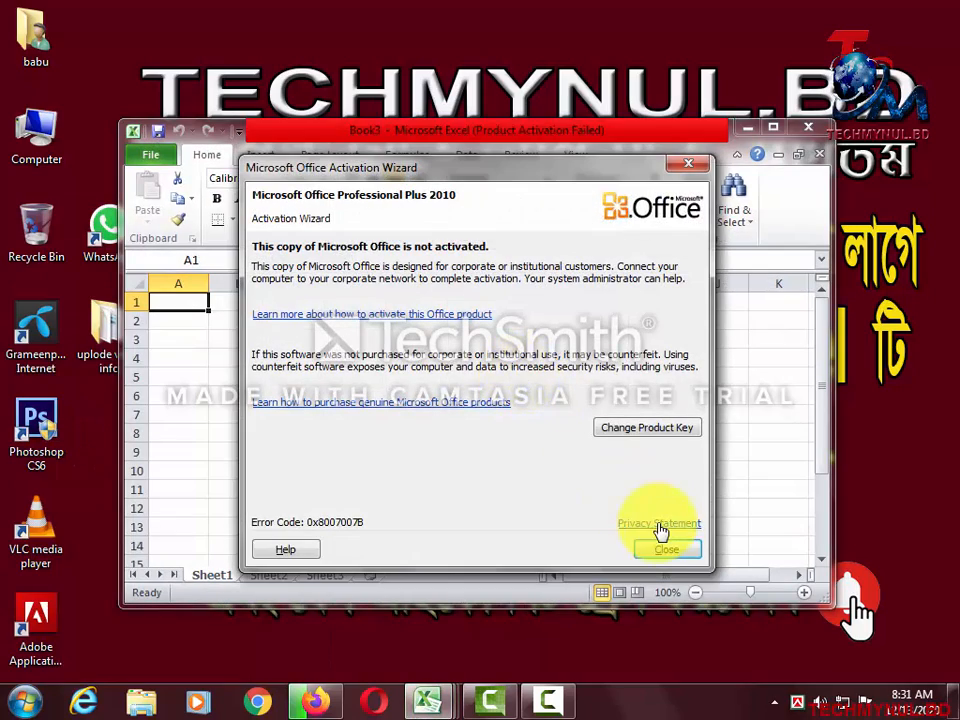
- Close the Office Activation Wizard and maximize the blank workbook's window
{"action": "left_click", "coordinate": [665, 545]}
{"action": "left_click", "coordinate": [774, 128]}
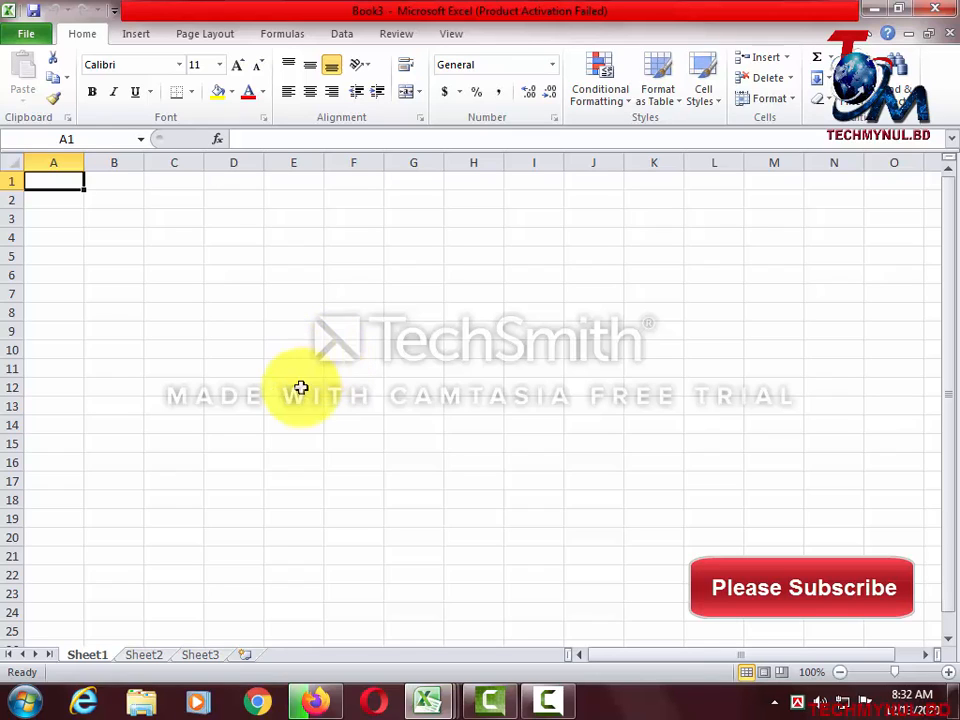
{"action": "left_click_drag", "start_coordinate": [76, 643], "coordinate": [281, 628]}
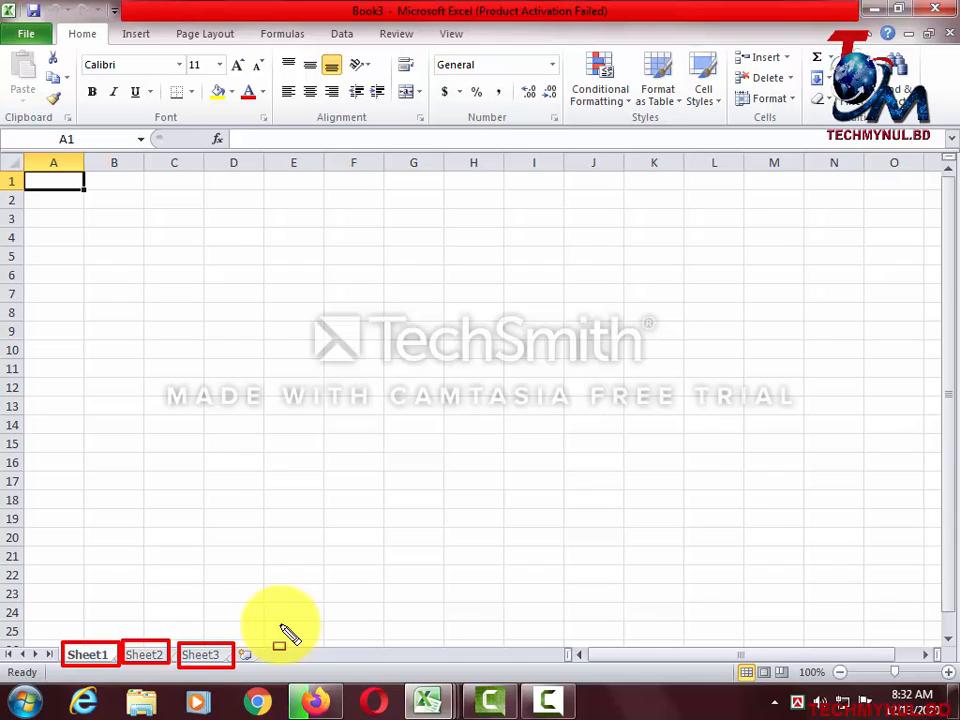
{"action": "left_click_drag", "start_coordinate": [281, 628], "coordinate": [281, 628]}
{"action": "left_click_drag", "start_coordinate": [281, 628], "coordinate": [281, 628]}
{"action": "left_click_drag", "start_coordinate": [281, 628], "coordinate": [281, 628]}
{"action": "key", "text": "Escape"}
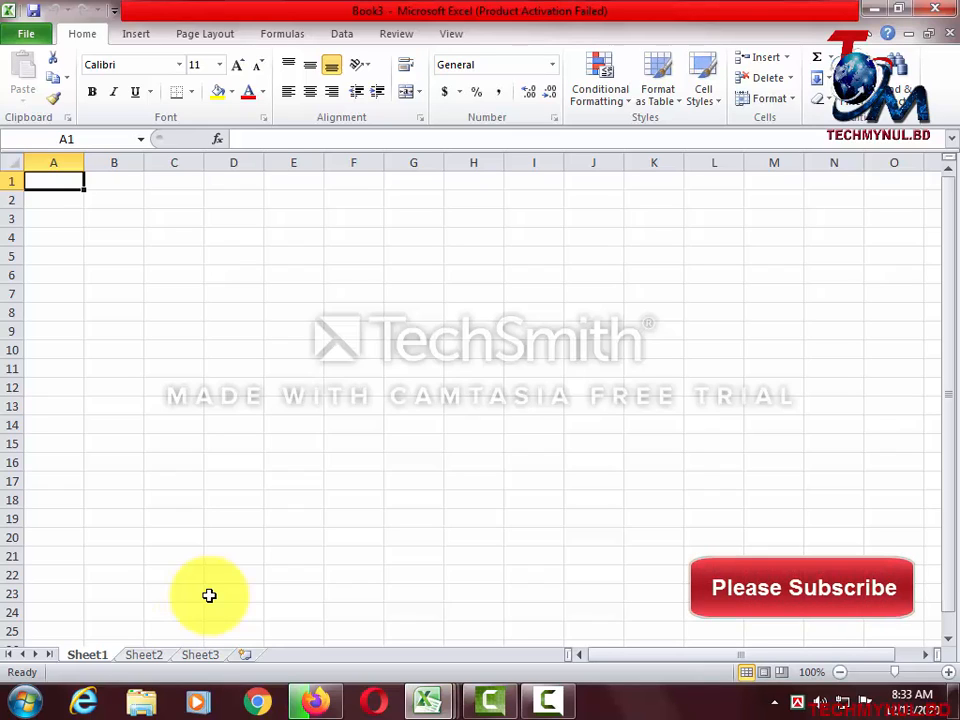
- Insert four new worksheets after Sheet3
{"action": "left_click", "coordinate": [249, 656]}
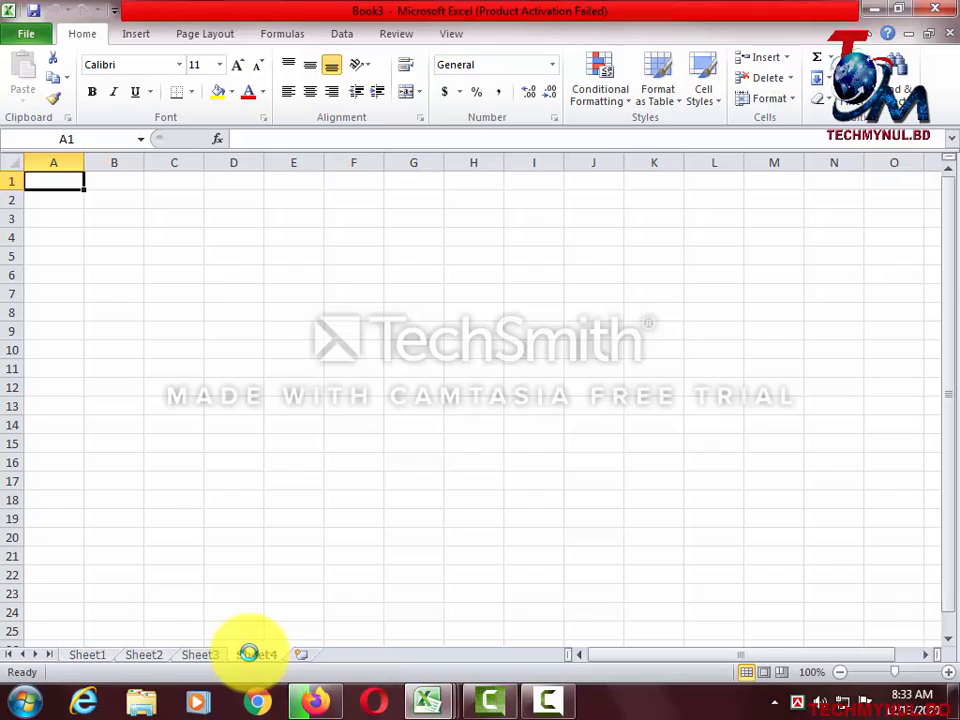
{"action": "left_click", "coordinate": [301, 655]}
{"action": "left_click", "coordinate": [359, 655]}
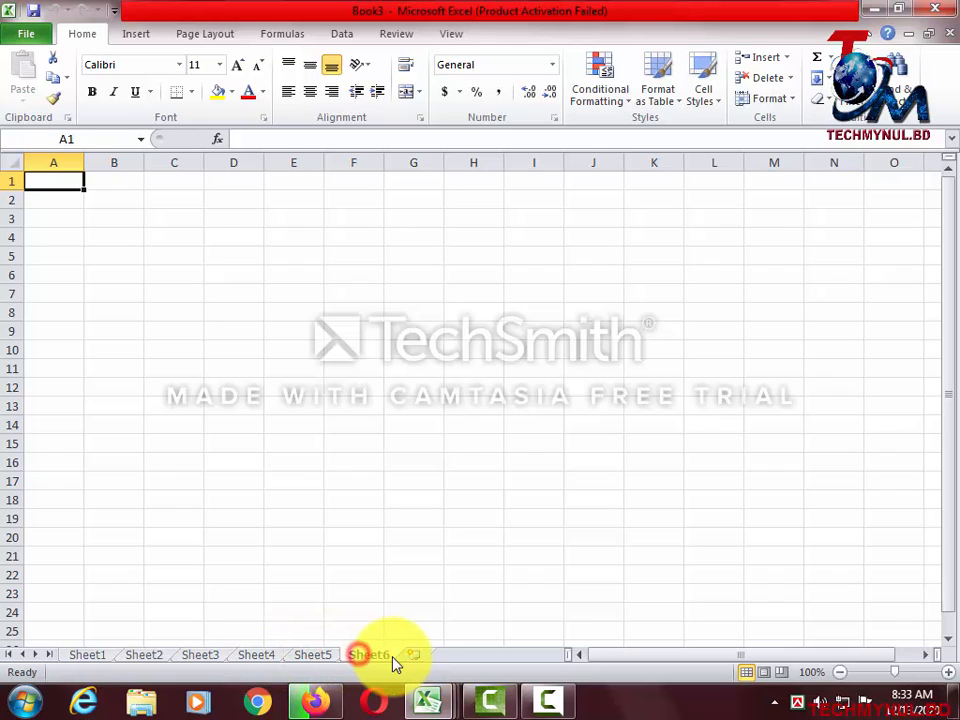
{"action": "left_click", "coordinate": [413, 655]}
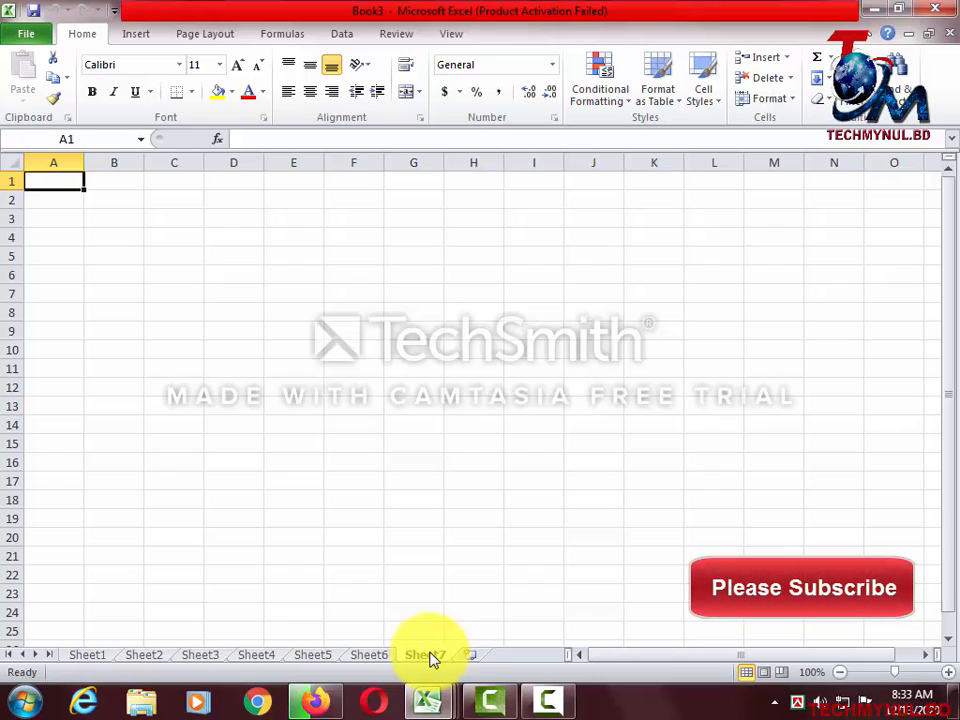
- Delete the worksheets Sheet7, Sheet6 and Sheet5 from the workbook
{"action": "right_click", "coordinate": [433, 657]}
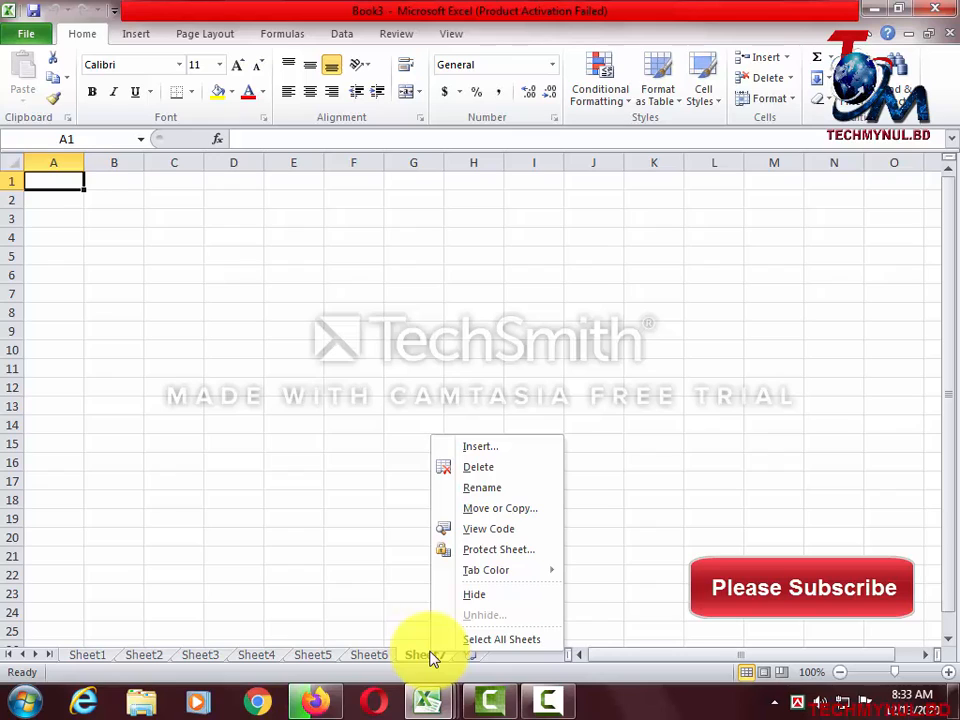
{"action": "left_click", "coordinate": [484, 471]}
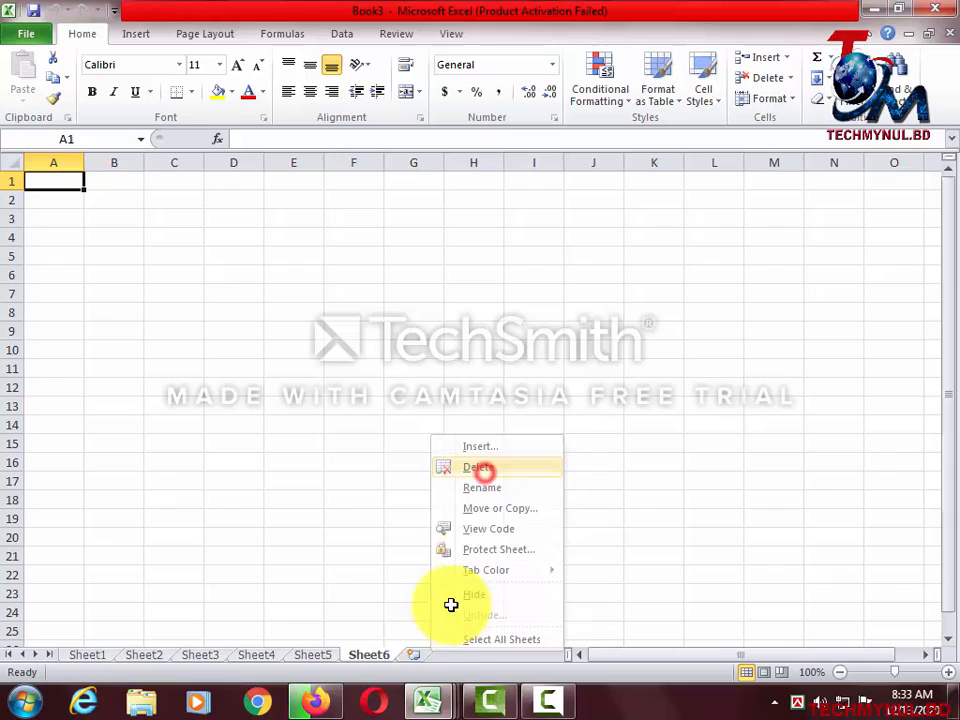
{"action": "right_click", "coordinate": [370, 657]}
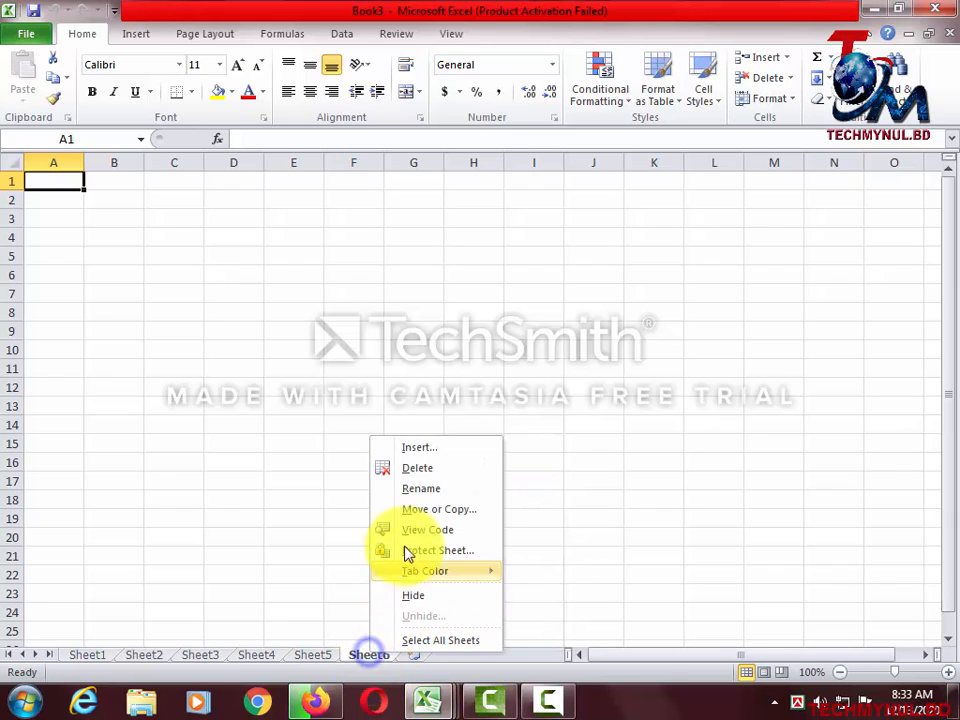
{"action": "left_click", "coordinate": [392, 470]}
{"action": "right_click", "coordinate": [302, 656]}
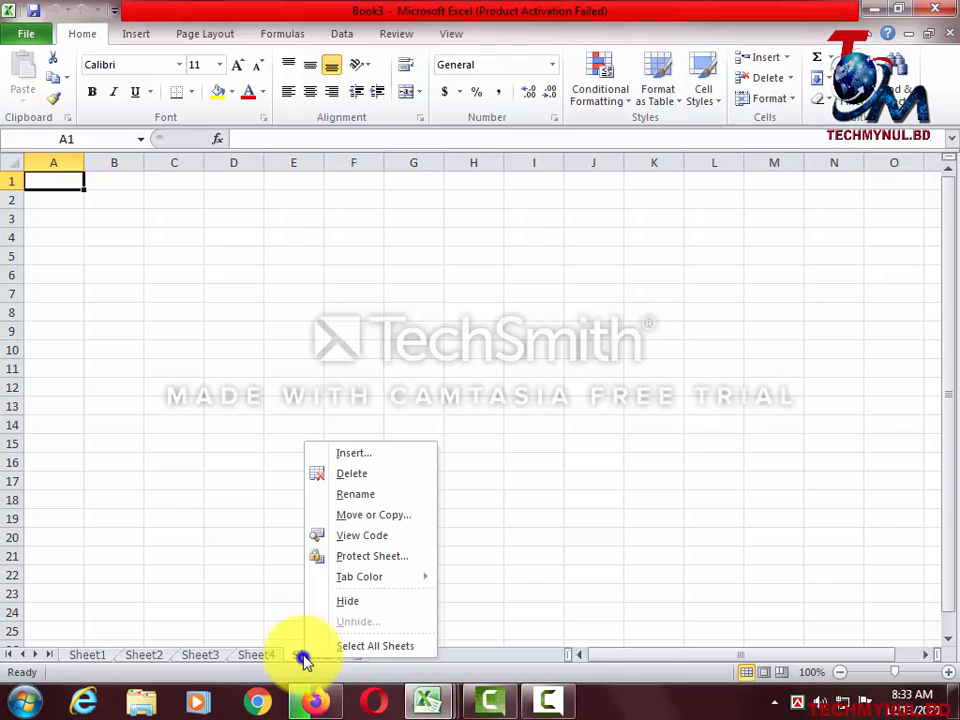
{"action": "left_click", "coordinate": [345, 472]}
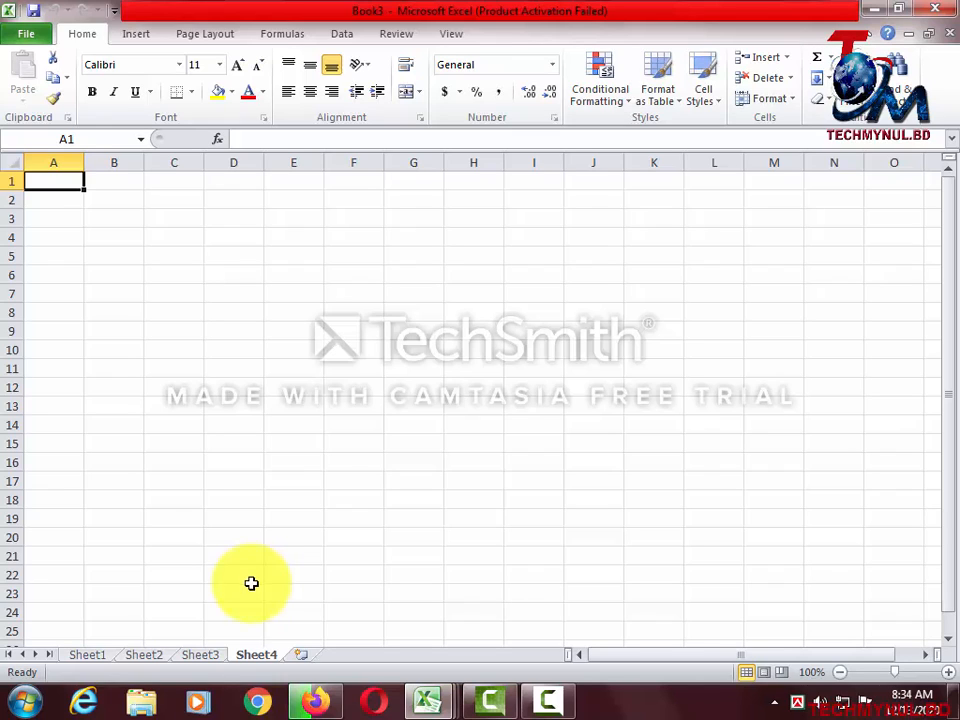
- Look through Sheet1 to Sheet4 by switching from one worksheet to the other
{"action": "left_click", "coordinate": [76, 658]}
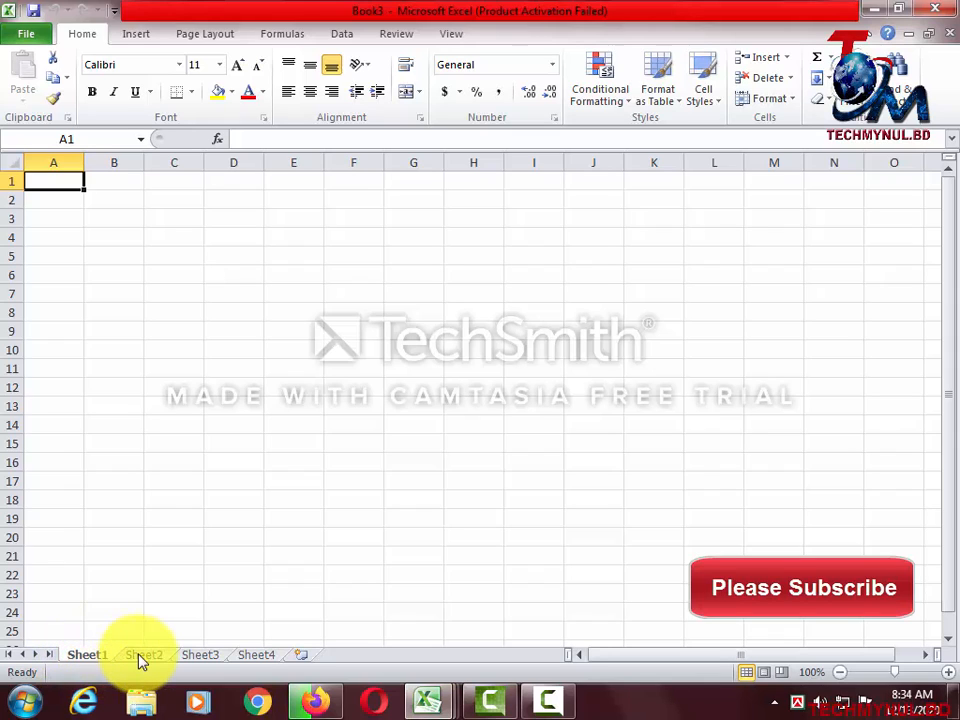
{"action": "left_click", "coordinate": [140, 658]}
{"action": "left_click", "coordinate": [196, 657]}
{"action": "left_click", "coordinate": [254, 657]}
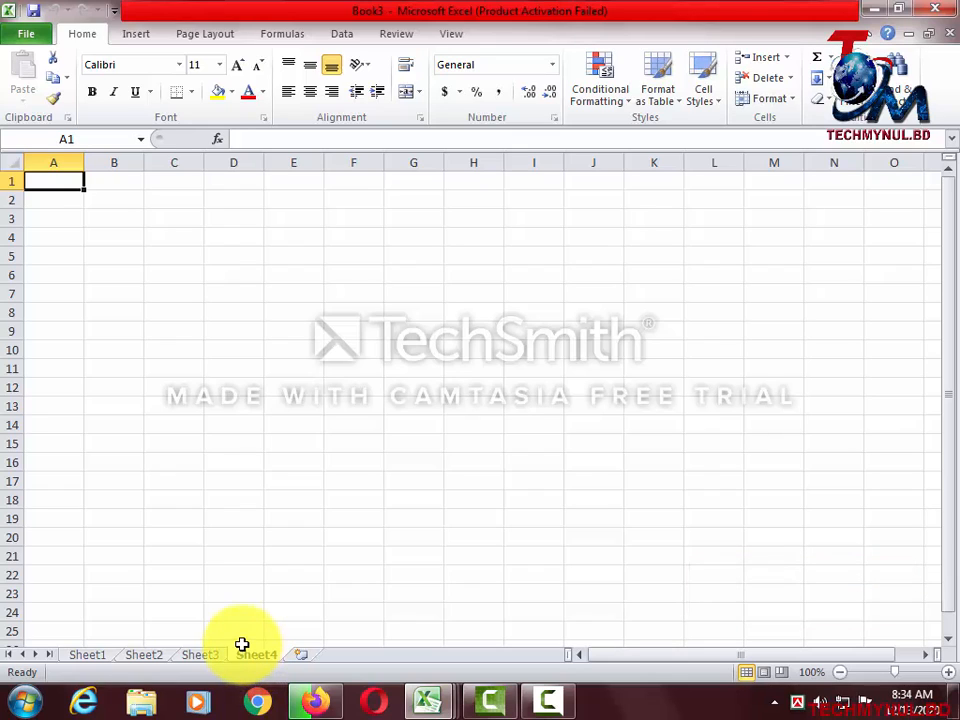
{"action": "left_click", "coordinate": [90, 660]}
{"action": "left_click", "coordinate": [142, 656]}
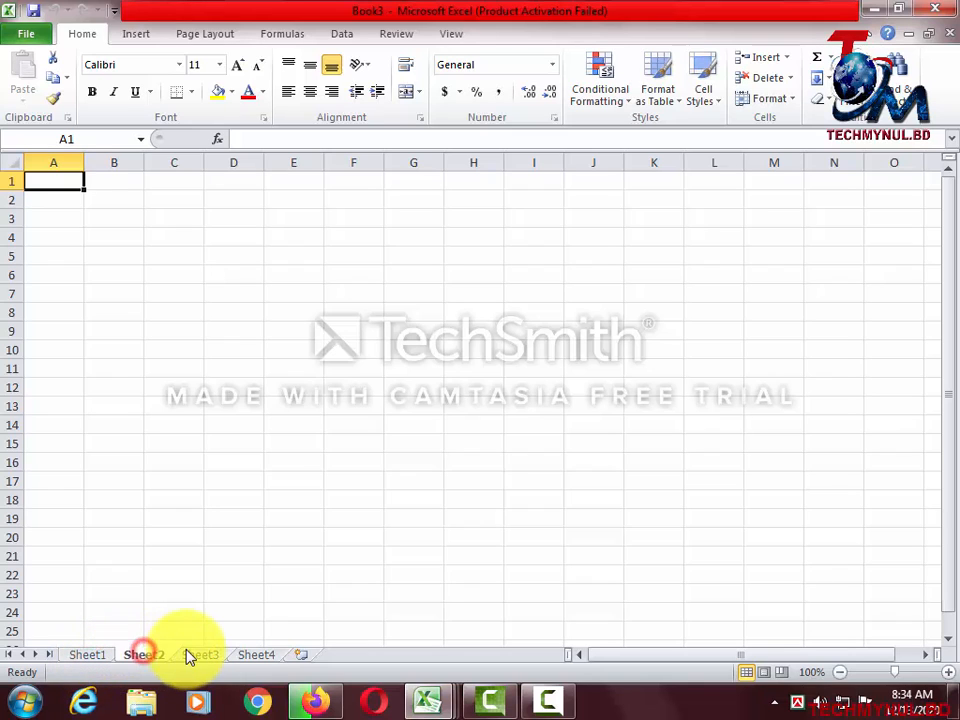
- Enter the sample text "gfgfgf" in cell C4 of Sheet3
{"action": "left_click", "coordinate": [188, 655]}
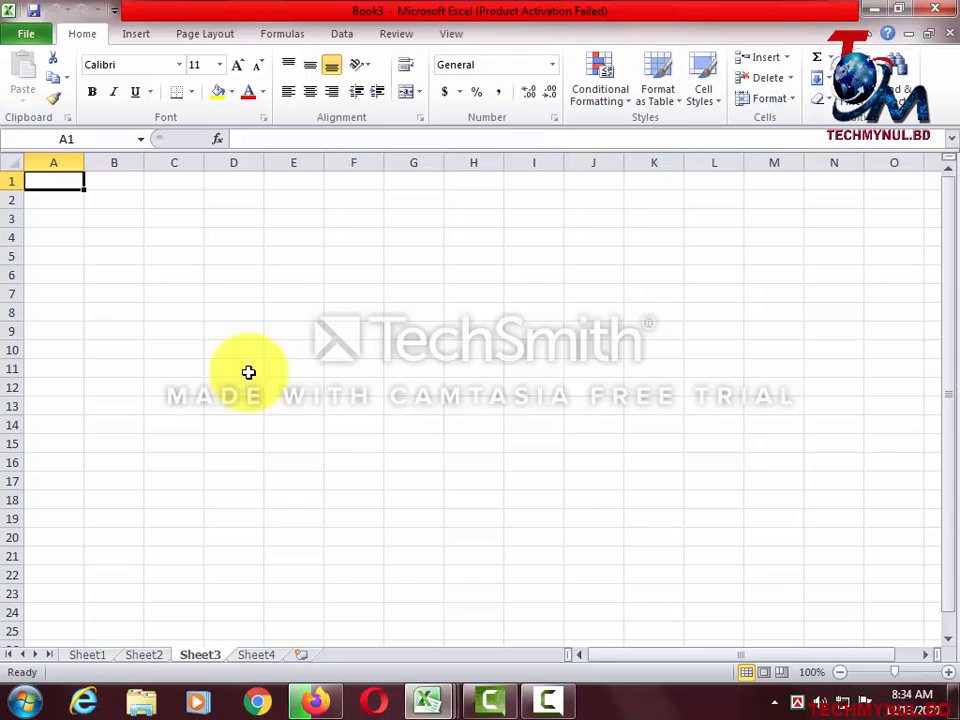
{"action": "left_click", "coordinate": [185, 234]}
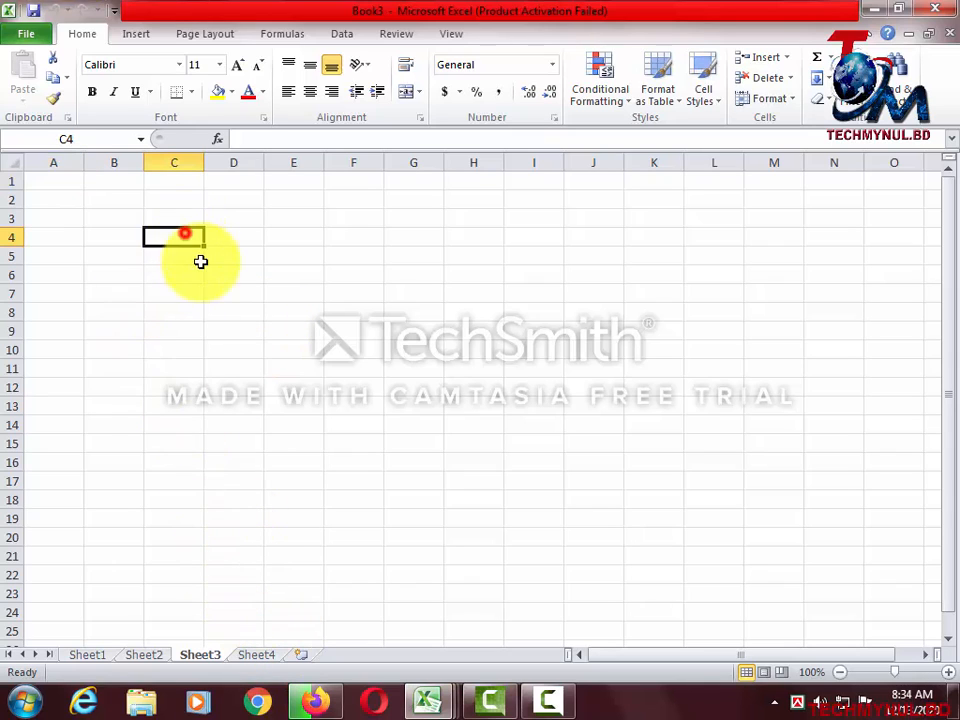
{"action": "type", "text": "gfgfgf"}
{"action": "left_click", "coordinate": [246, 312]}
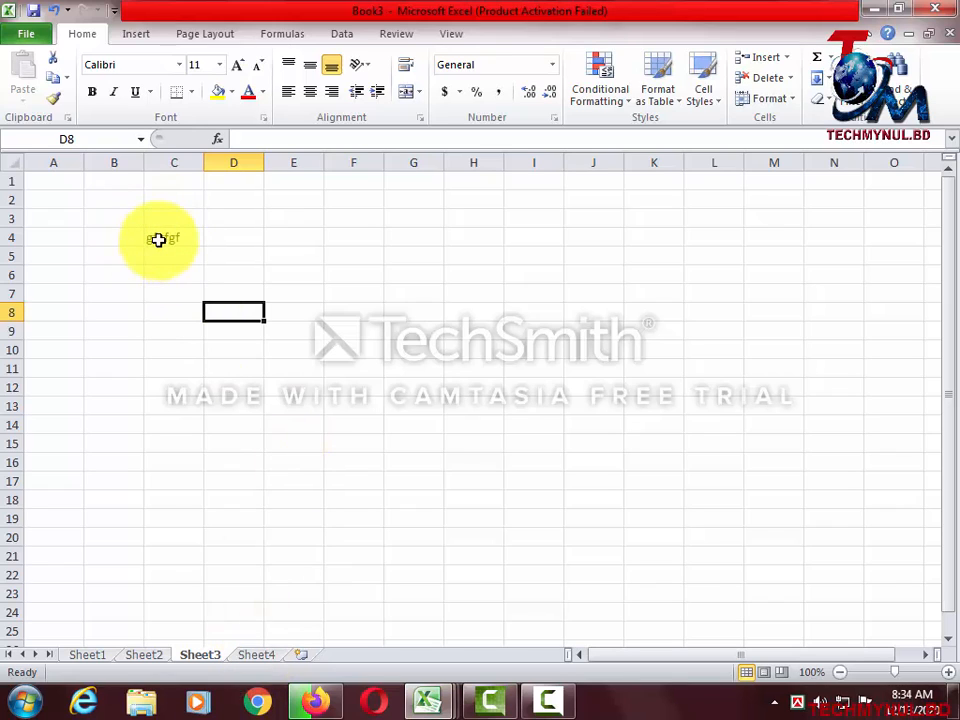
- Rename the worksheet Sheet4 as "Salary Sheet"
{"action": "left_click", "coordinate": [255, 655]}
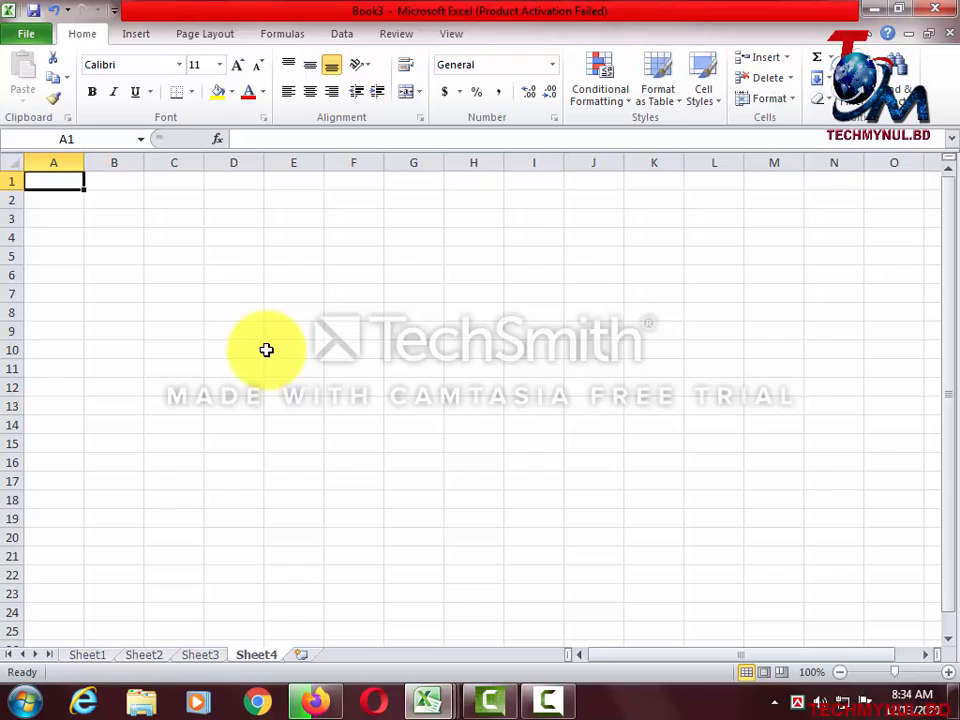
{"action": "left_click", "coordinate": [253, 658]}
{"action": "right_click", "coordinate": [253, 658]}
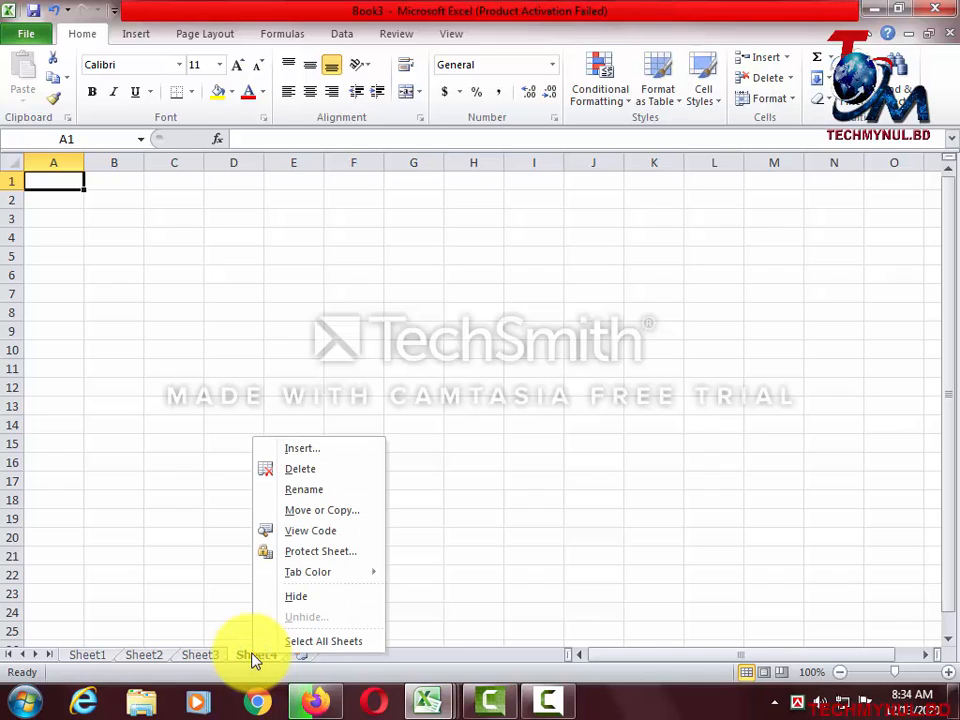
{"action": "left_click", "coordinate": [313, 493]}
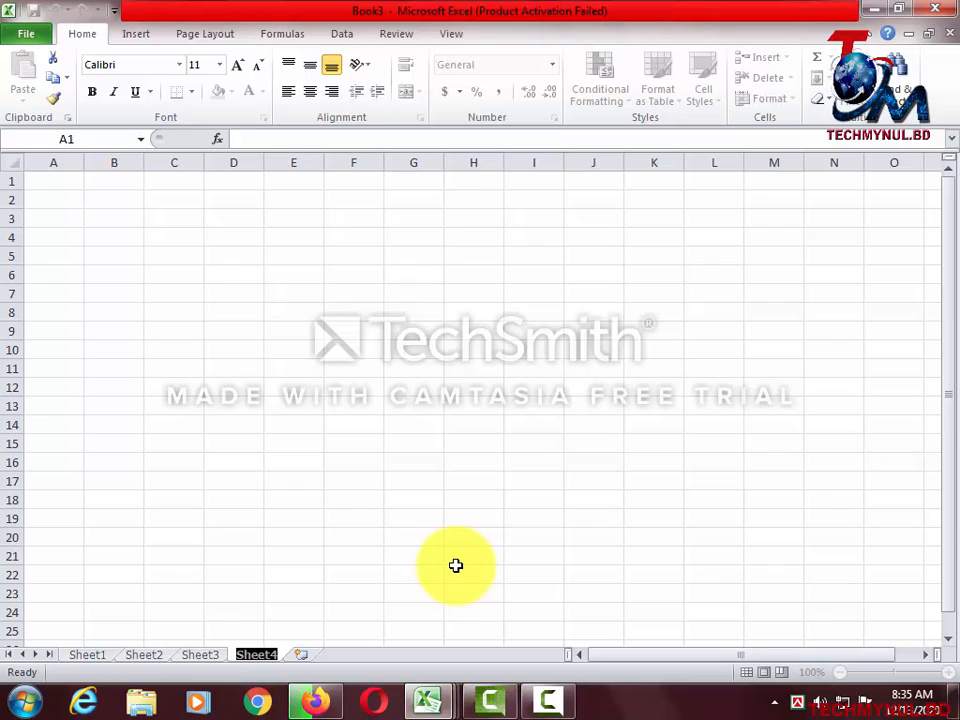
{"action": "type", "text": "Salar"}
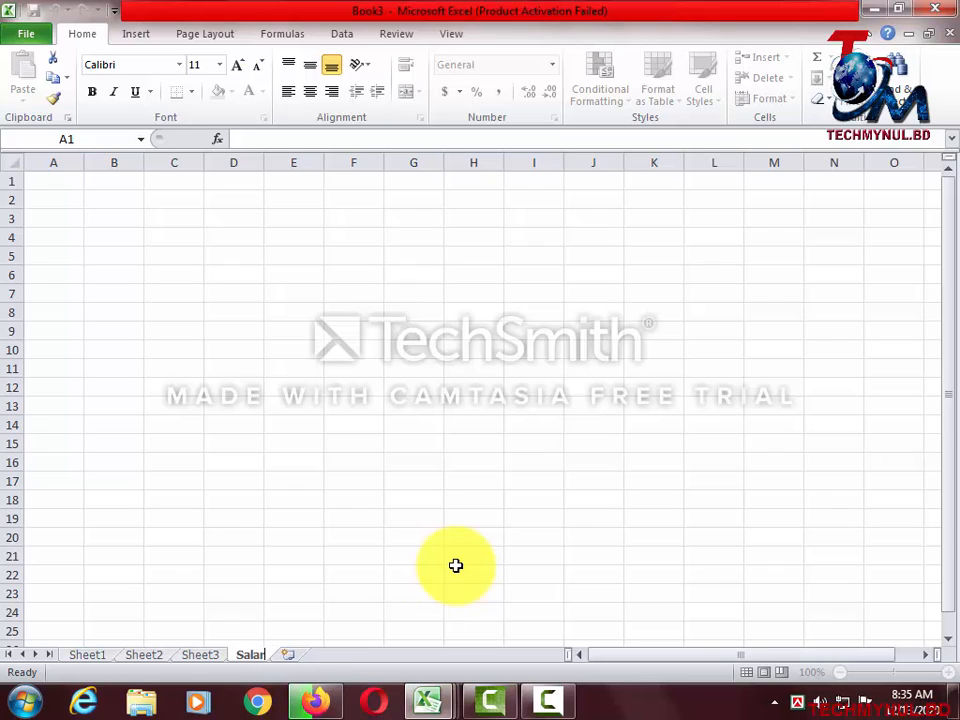
{"action": "type", "text": "y Sheet"}
{"action": "left_click", "coordinate": [366, 538]}
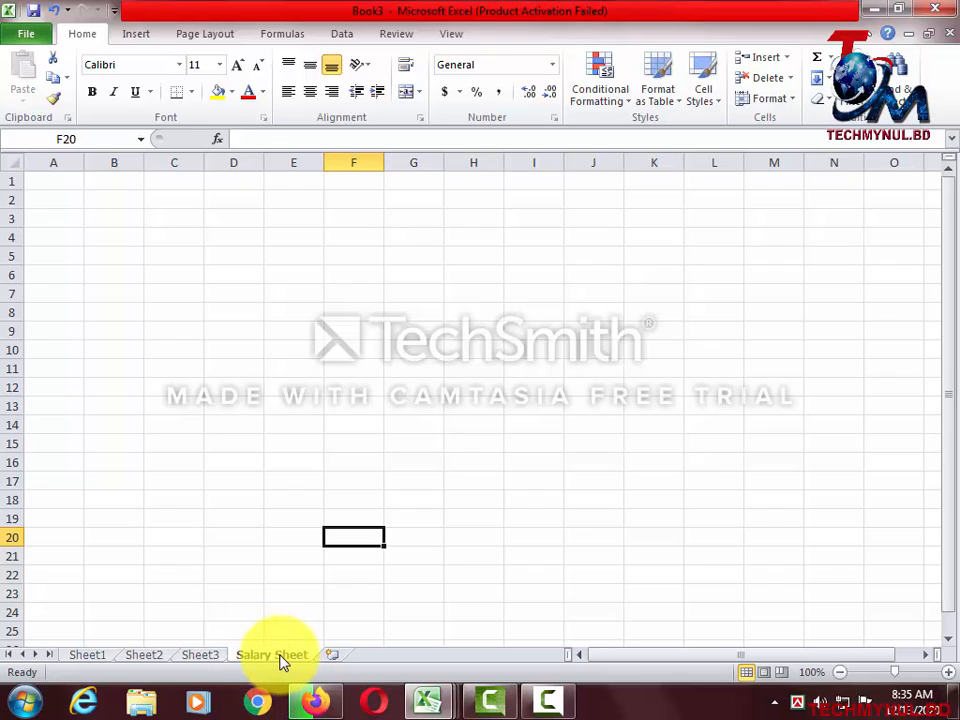
{"action": "left_click", "coordinate": [200, 658]}
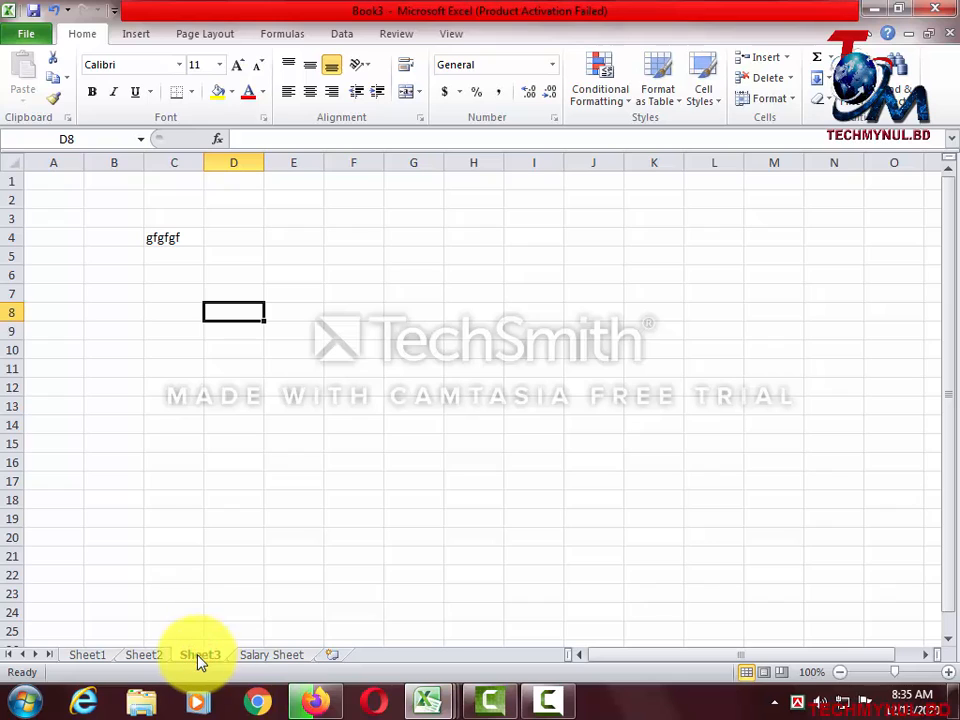
{"action": "left_click", "coordinate": [141, 655]}
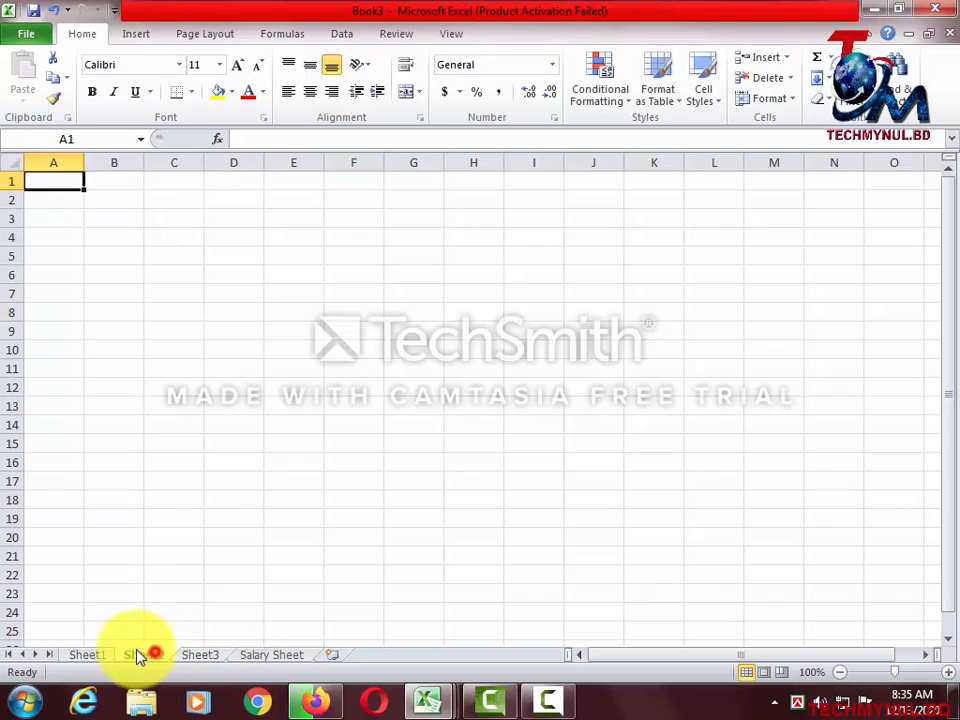
{"action": "left_click", "coordinate": [68, 655]}
- Rename the worksheet Sheet3 as "Over time sheet"
{"action": "left_click", "coordinate": [213, 656]}
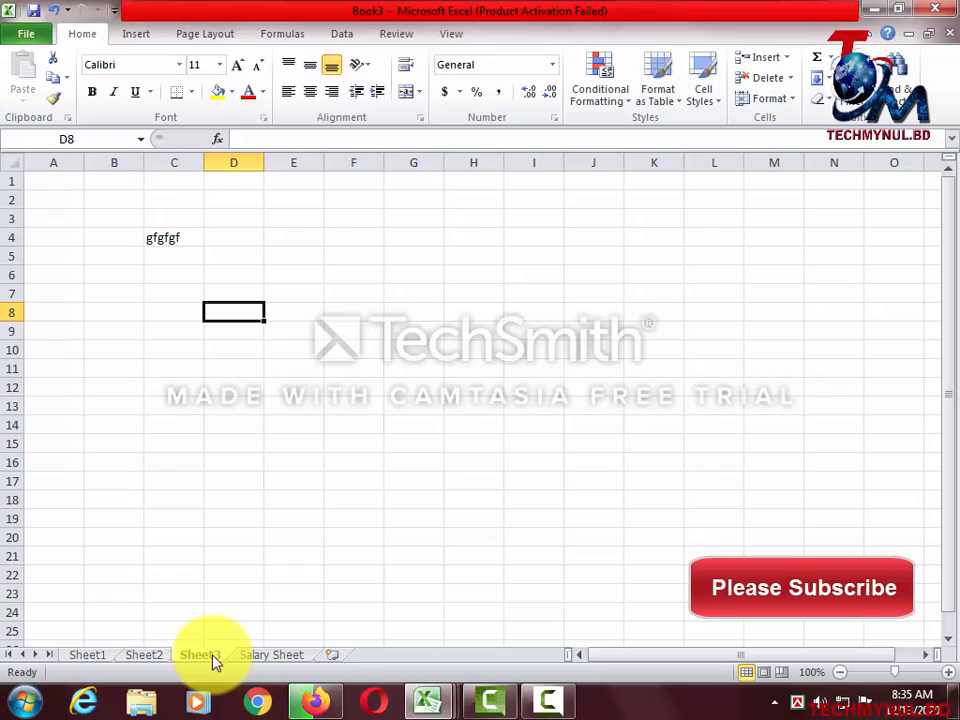
{"action": "right_click", "coordinate": [213, 658]}
{"action": "left_click", "coordinate": [248, 495]}
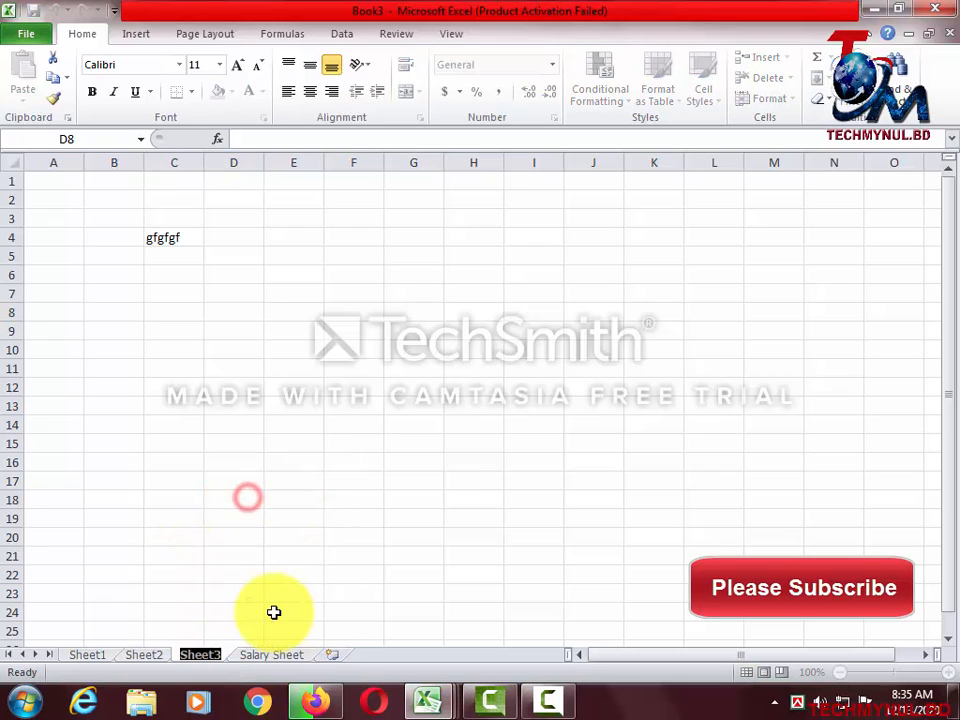
{"action": "type", "text": "O"}
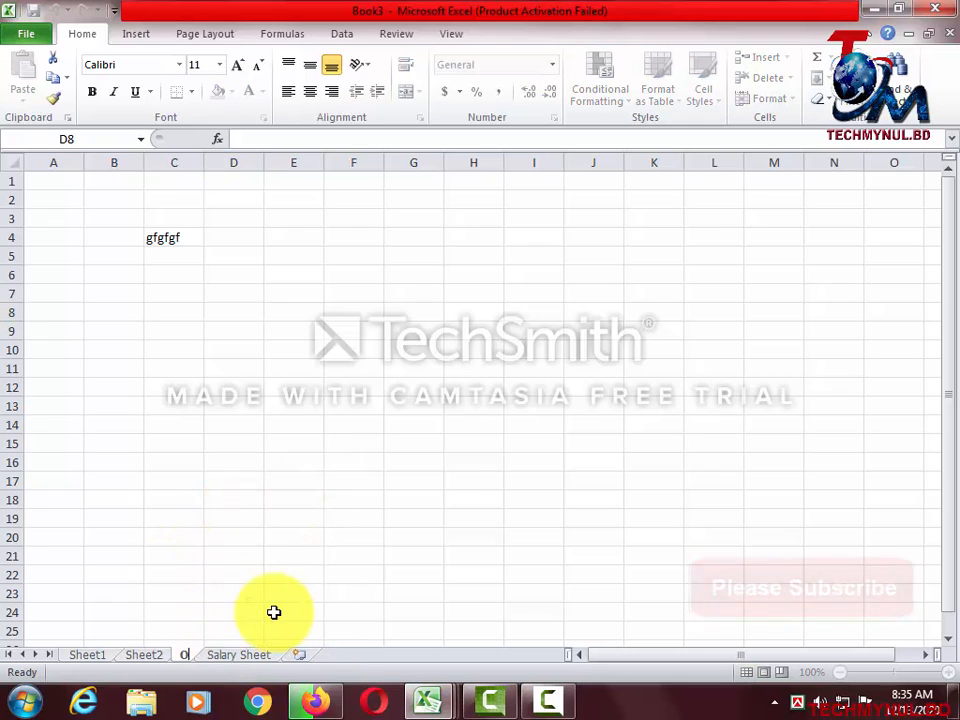
{"action": "type", "text": "ver time sheet"}
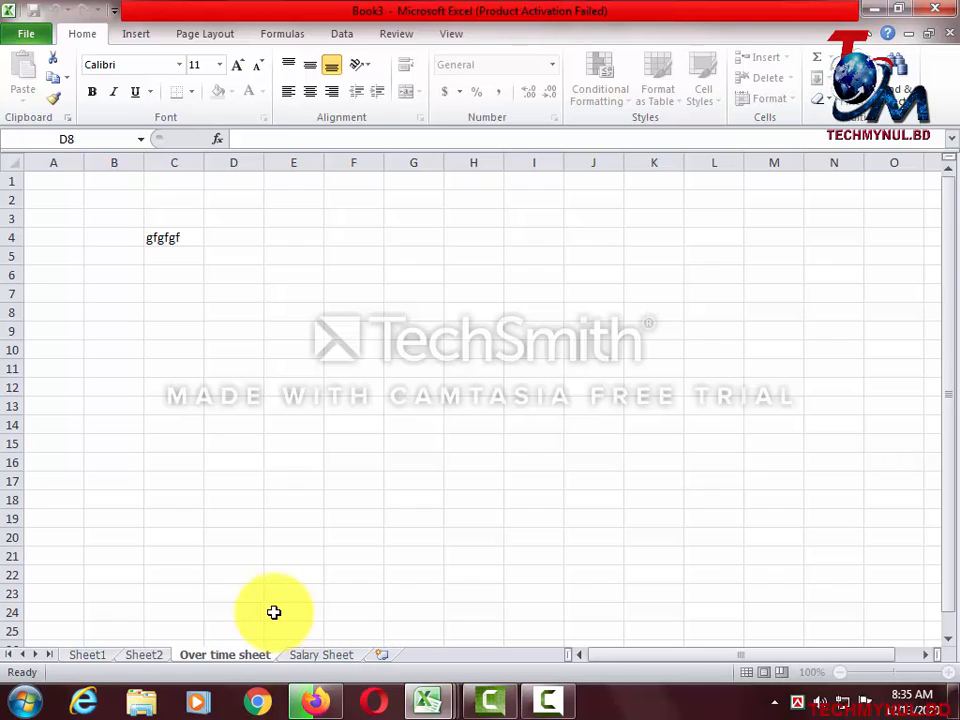
{"action": "left_click", "coordinate": [300, 517]}
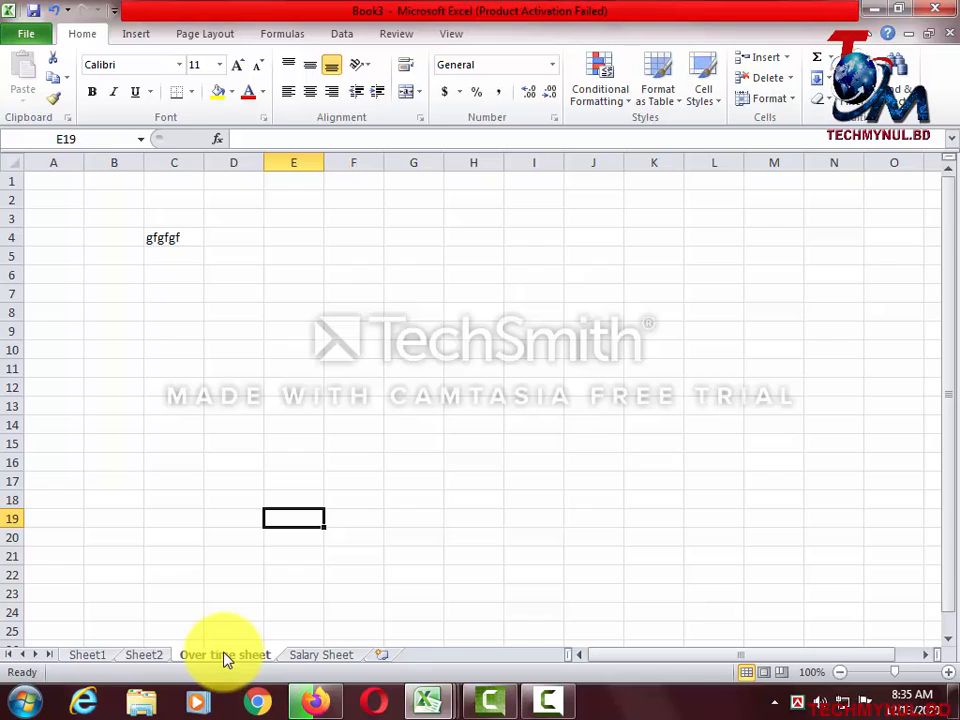
- Clear the contents of the range B3:D7 on the Over time sheet
{"action": "left_click", "coordinate": [224, 657]}
{"action": "left_click", "coordinate": [356, 346]}
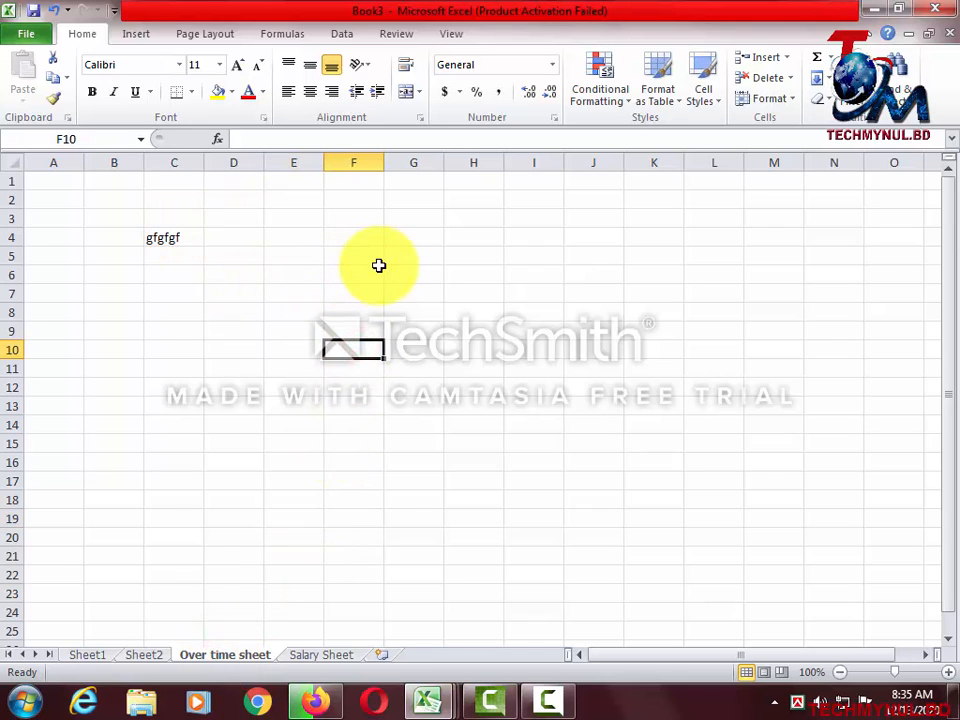
{"action": "left_click", "coordinate": [521, 270]}
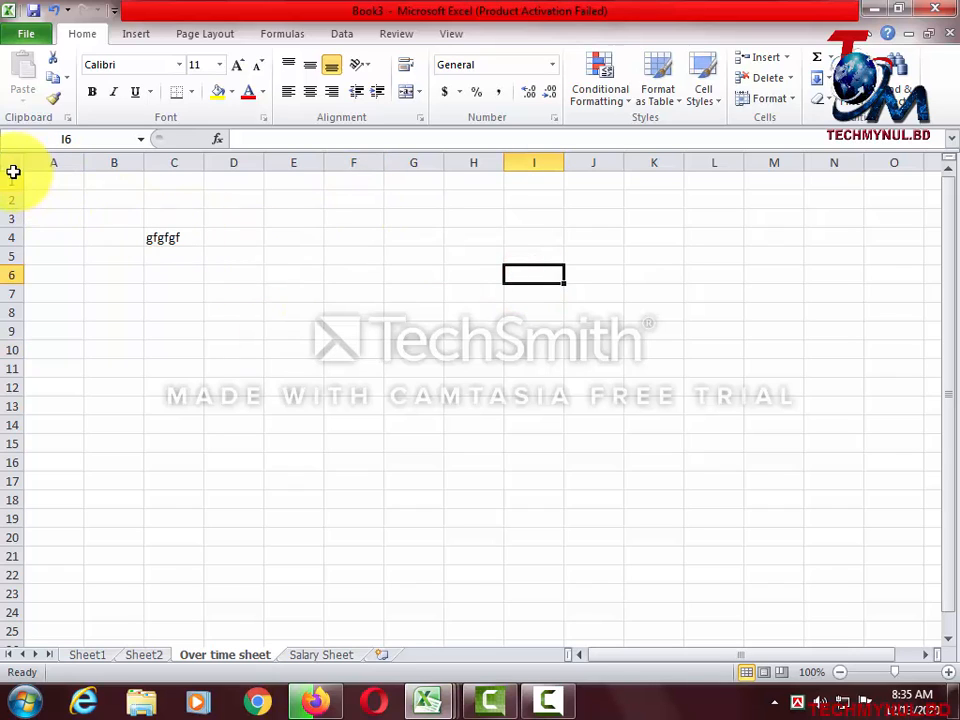
{"action": "left_click_drag", "start_coordinate": [124, 212], "coordinate": [221, 288]}
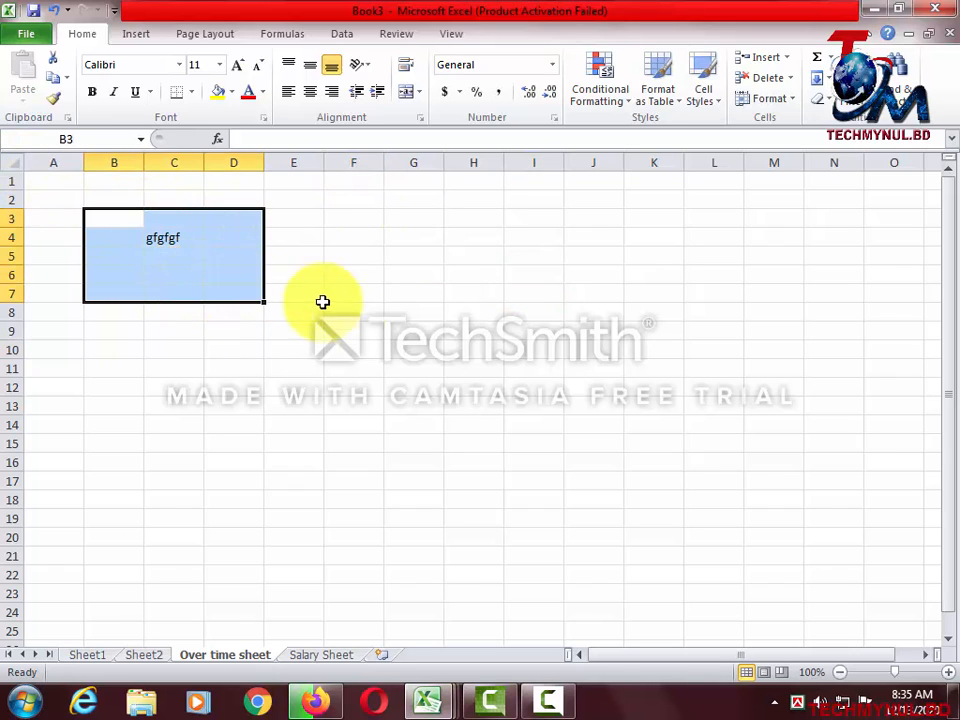
{"action": "key", "text": "Delete"}
{"action": "left_click", "coordinate": [386, 294]}
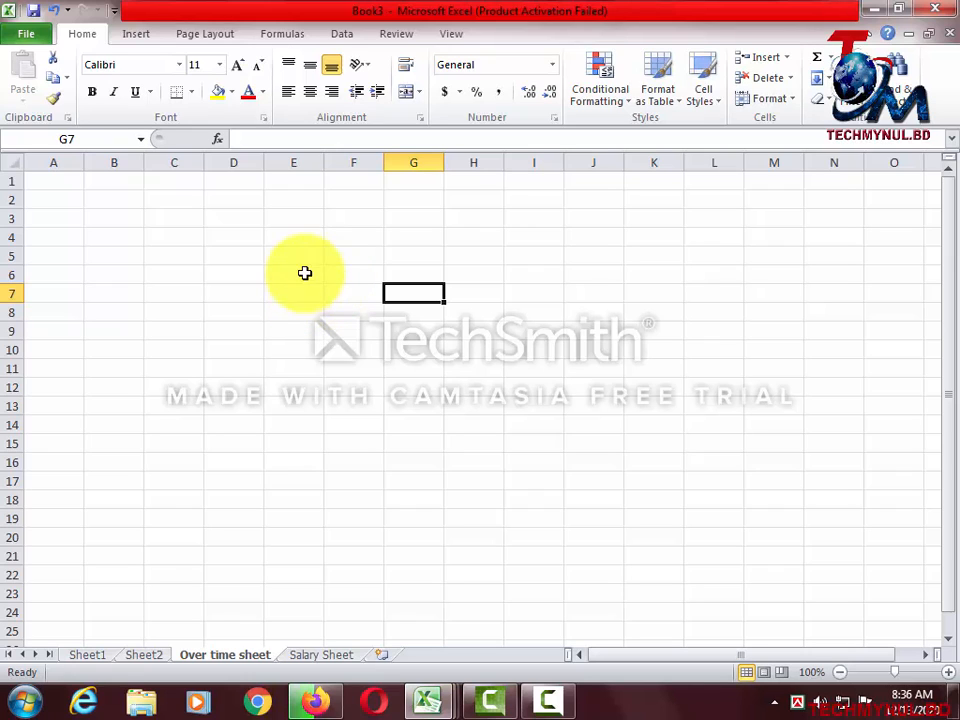
- Select the whole of column E, and then the whole of row 2
{"action": "left_click", "coordinate": [291, 161]}
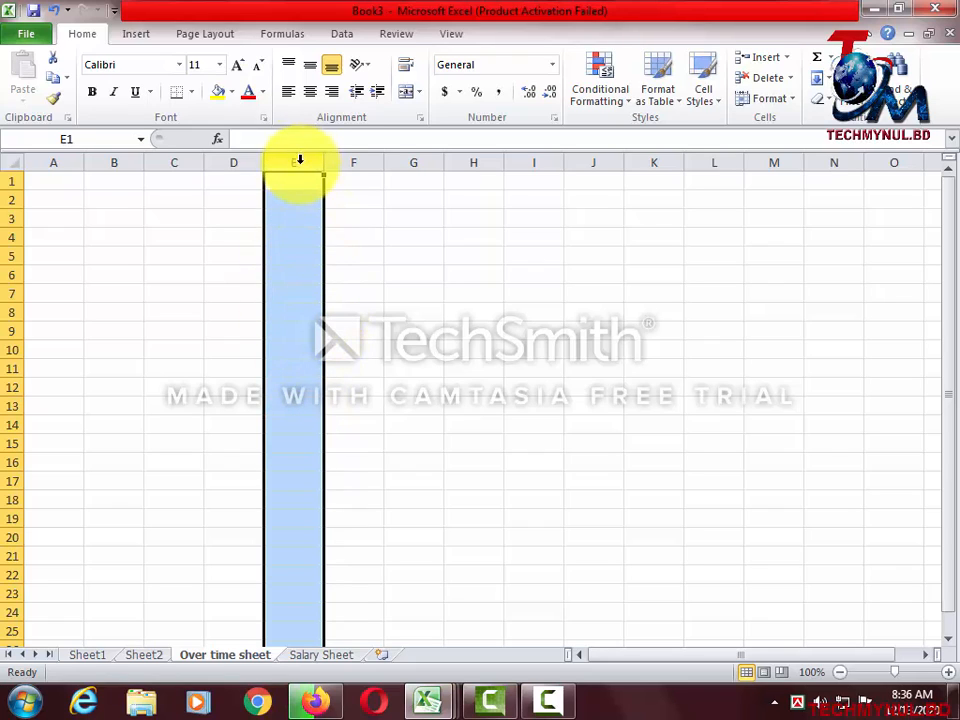
{"action": "left_click", "coordinate": [398, 255]}
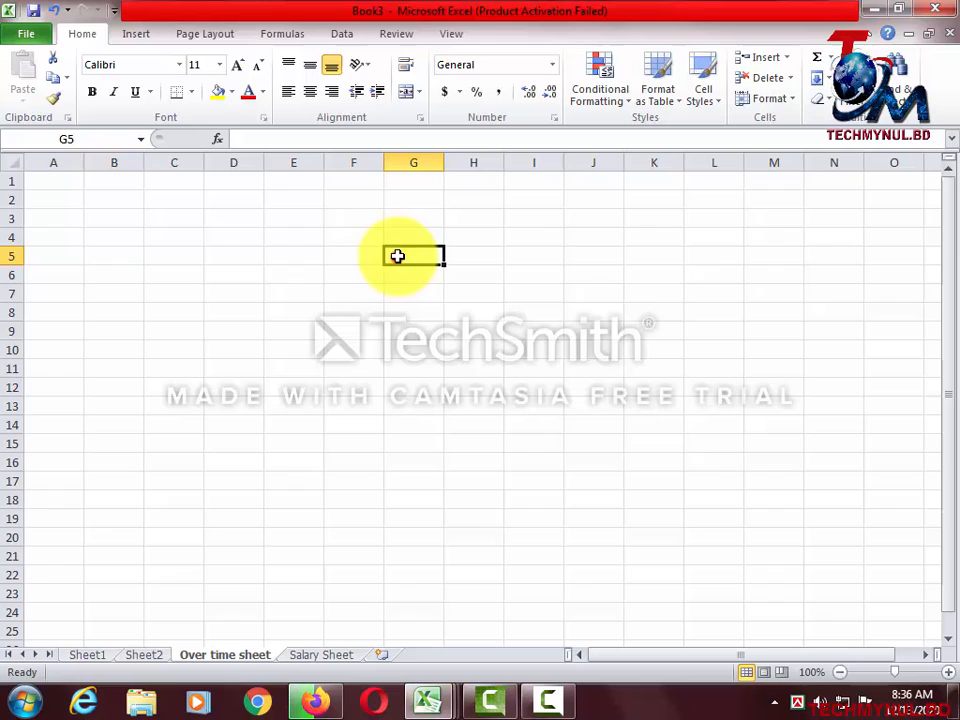
{"action": "left_click", "coordinate": [11, 199]}
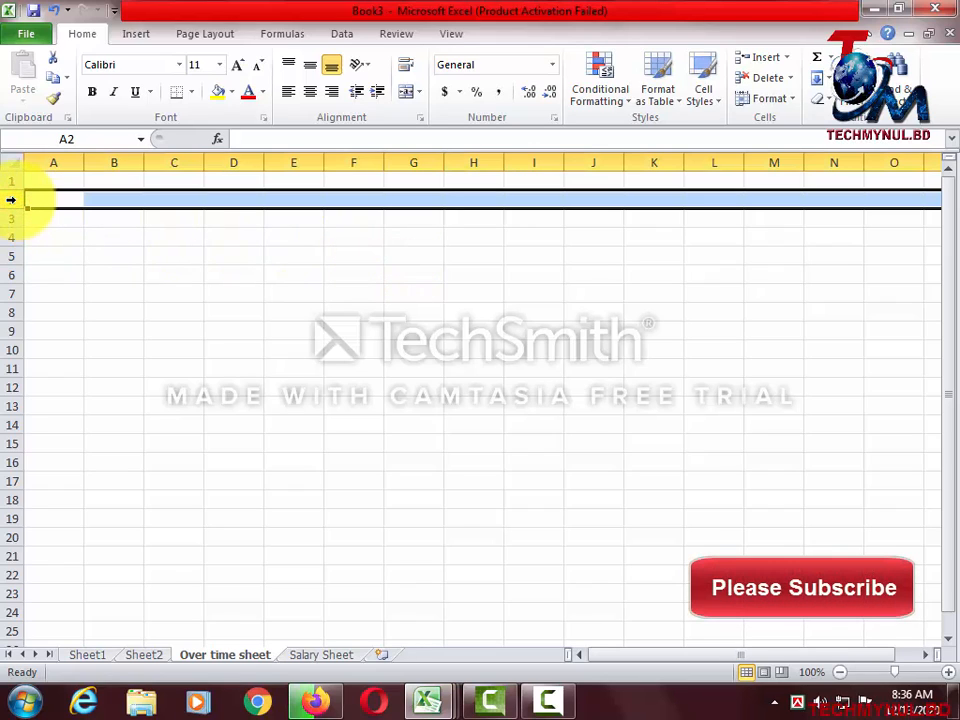
{"action": "left_click", "coordinate": [328, 296]}
- Select the individual cells F4, F5, E5 and E4 one by one, ending on F4
{"action": "left_click", "coordinate": [336, 237]}
{"action": "left_click", "coordinate": [336, 255]}
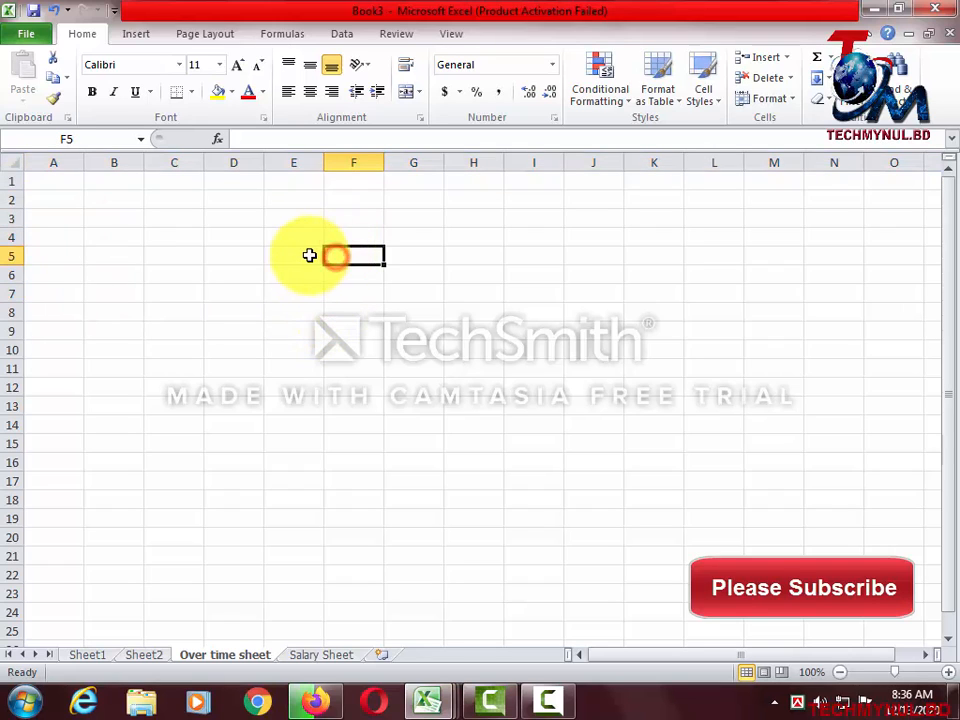
{"action": "left_click", "coordinate": [294, 252]}
{"action": "left_click", "coordinate": [293, 241]}
{"action": "left_click", "coordinate": [349, 243]}
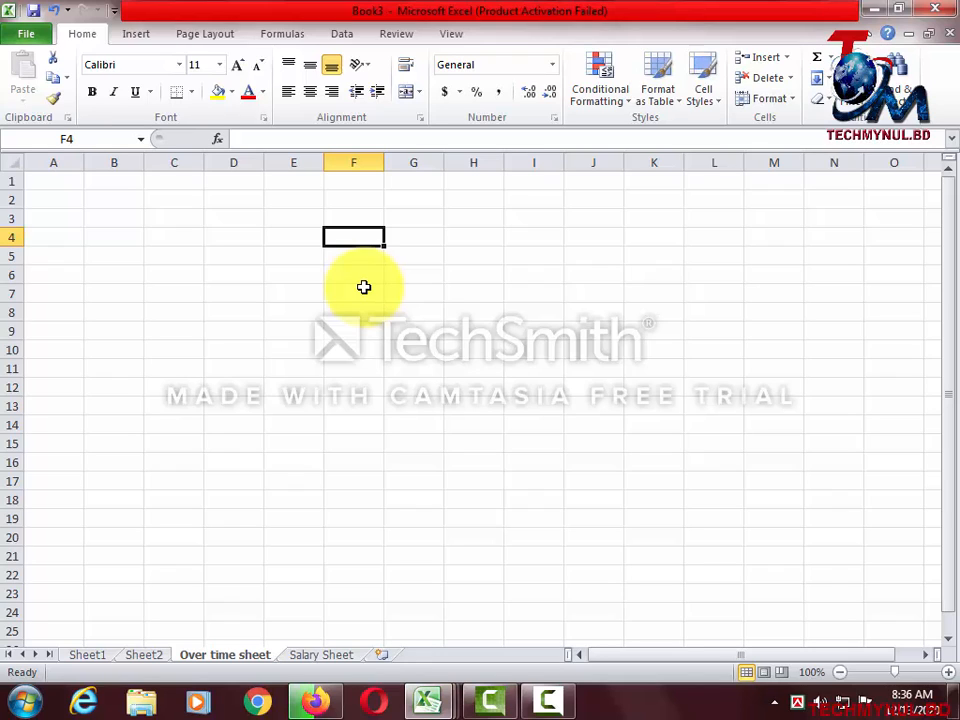
- Select all of column F, all of row 3, and the single cells E5, F5, F4 and E4 in turn
{"action": "left_click", "coordinate": [346, 160]}
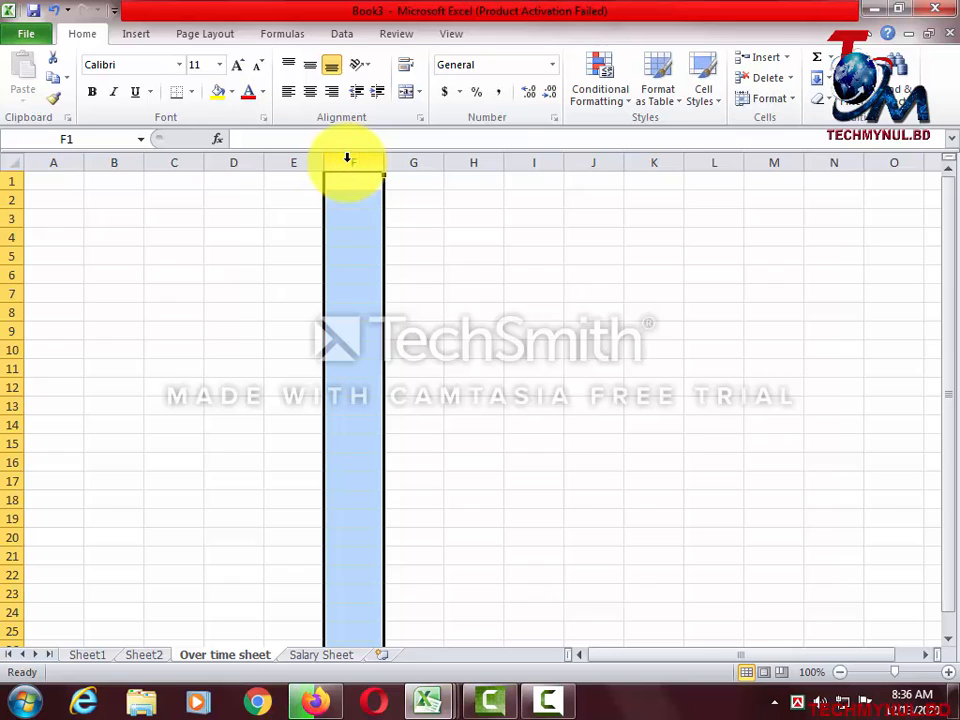
{"action": "left_click", "coordinate": [12, 217]}
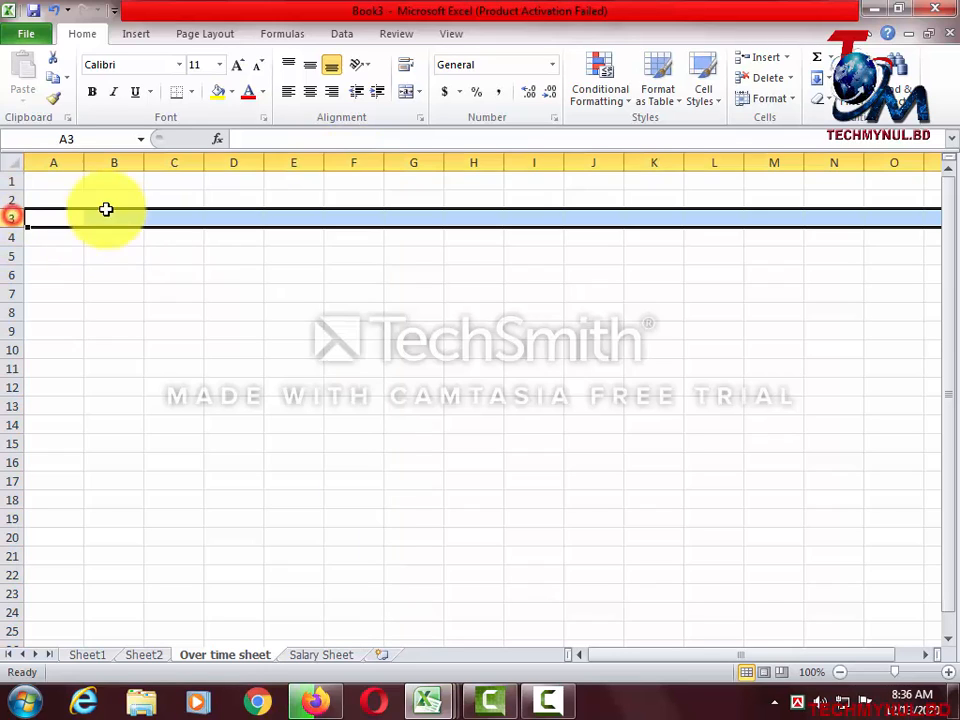
{"action": "left_click", "coordinate": [286, 256]}
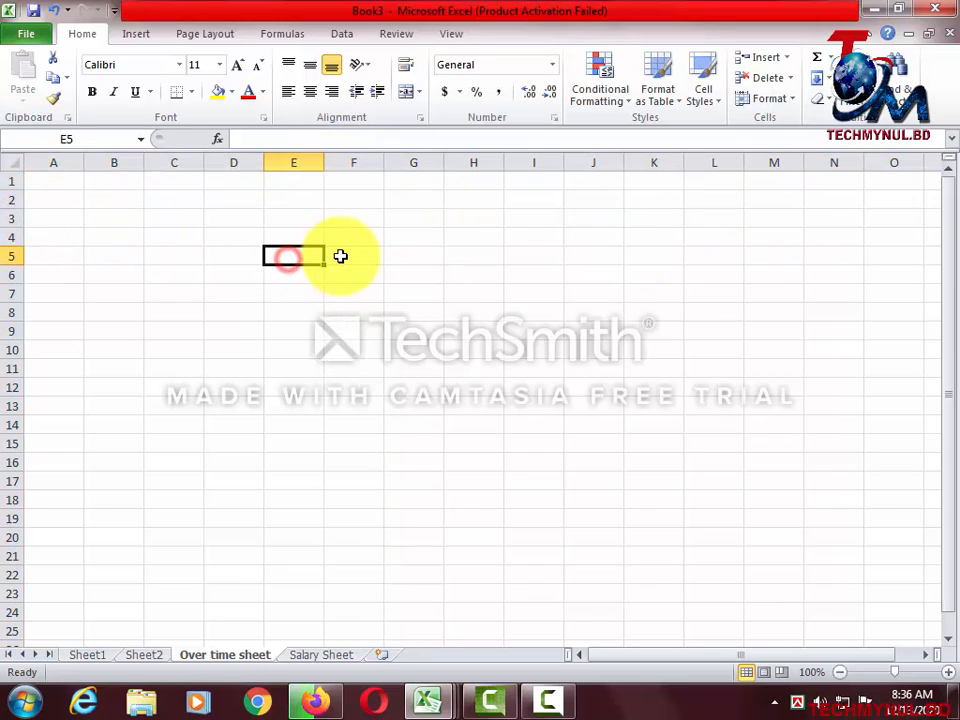
{"action": "left_click", "coordinate": [340, 255]}
{"action": "left_click", "coordinate": [341, 240]}
{"action": "left_click", "coordinate": [300, 239]}
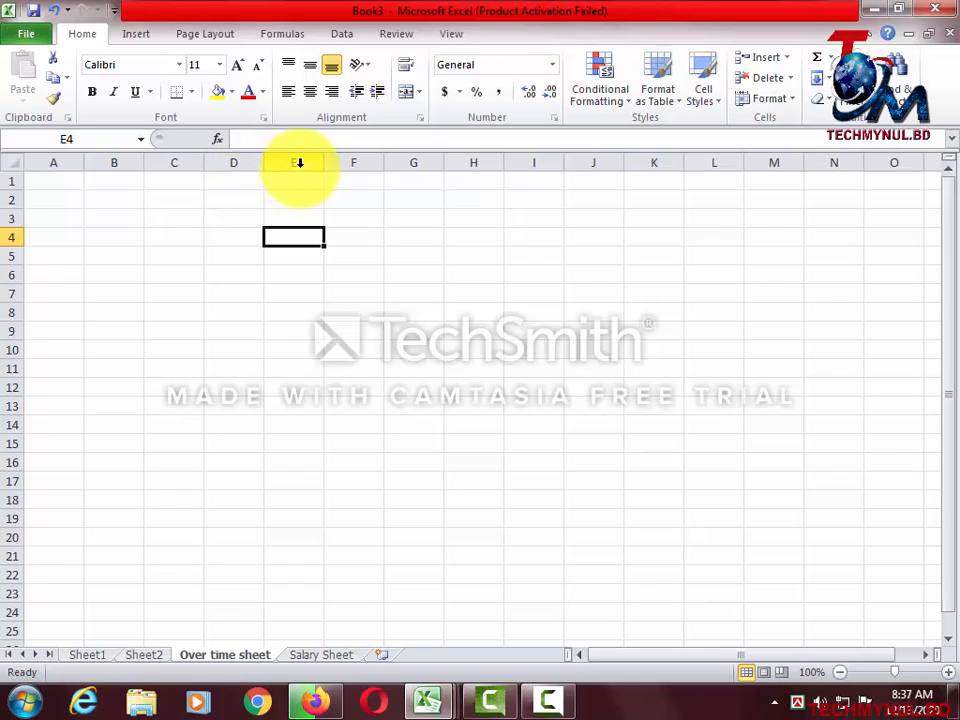
- Adjust the width of column D to about one and a half times that of its neighbouring columns
{"action": "left_click_drag", "start_coordinate": [263, 158], "coordinate": [304, 165]}
{"action": "left_click", "coordinate": [241, 177]}
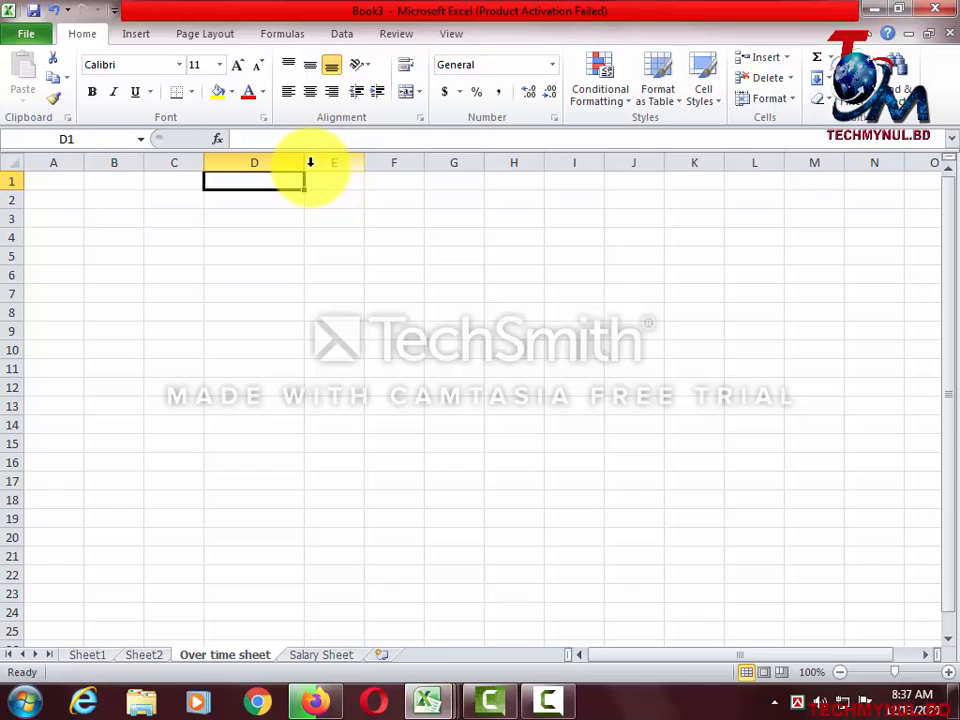
{"action": "left_click_drag", "start_coordinate": [306, 165], "coordinate": [295, 166]}
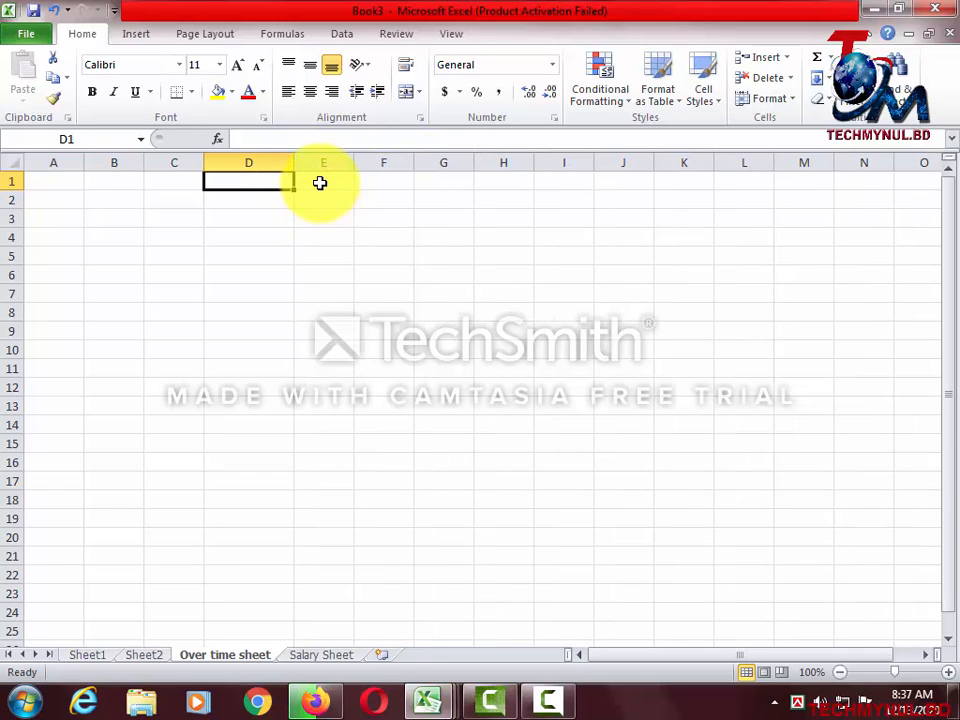
- Enter the text "per hour rat" in cell E1 and widen column E to fit it
{"action": "left_click", "coordinate": [320, 182]}
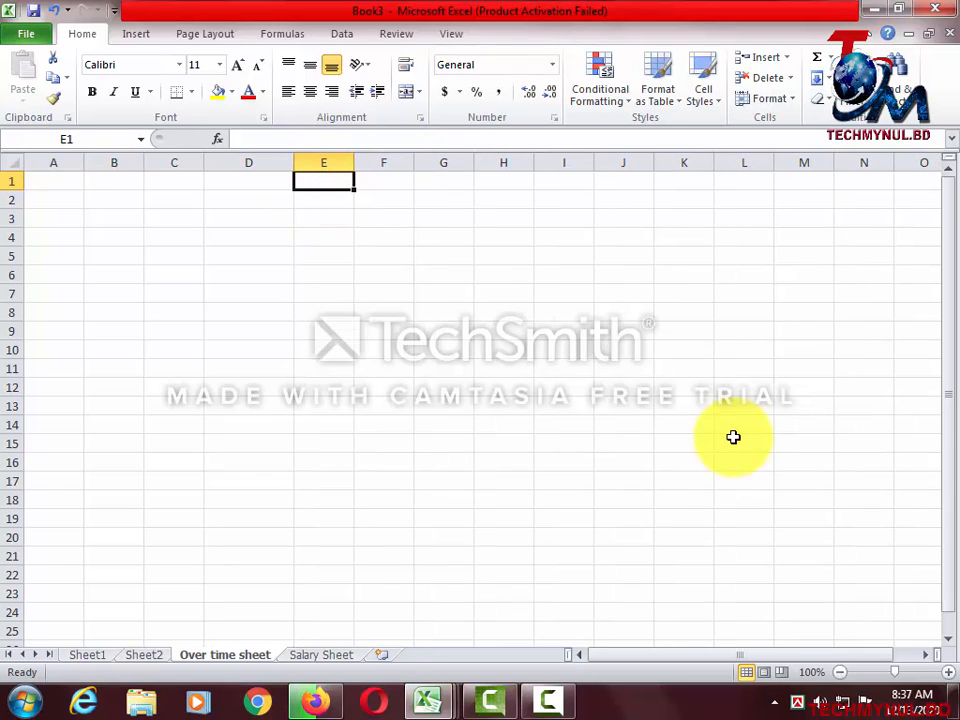
{"action": "type", "text": "pa"}
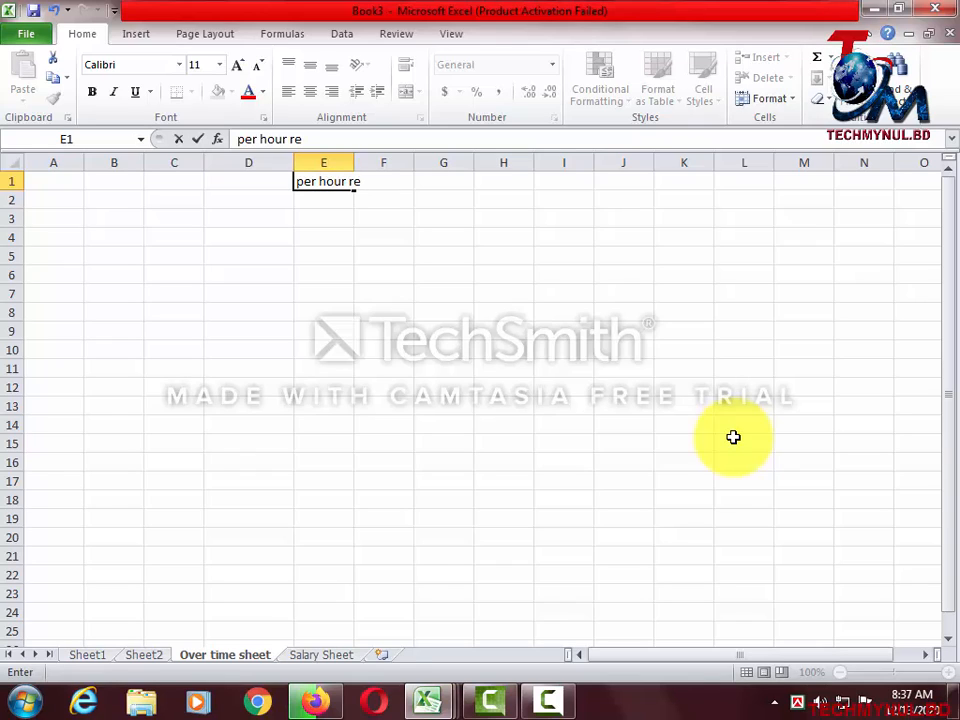
{"action": "type", "text": "r hour re"}
{"action": "key", "text": "BackSpace"}
{"action": "type", "text": "at"}
{"action": "left_click", "coordinate": [400, 297]}
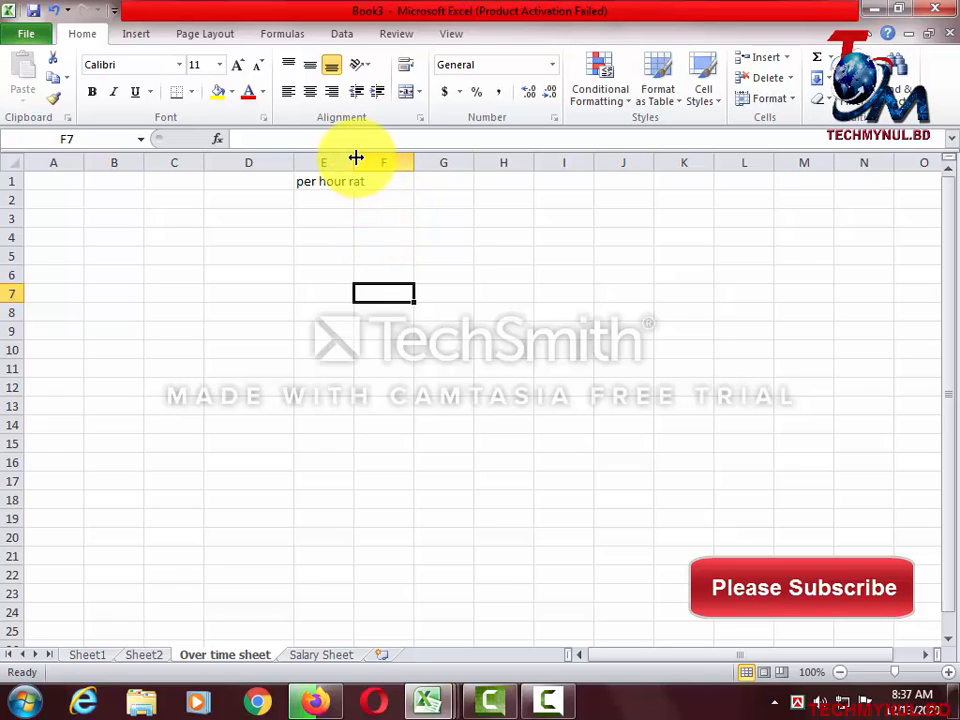
{"action": "left_click_drag", "start_coordinate": [356, 158], "coordinate": [372, 162]}
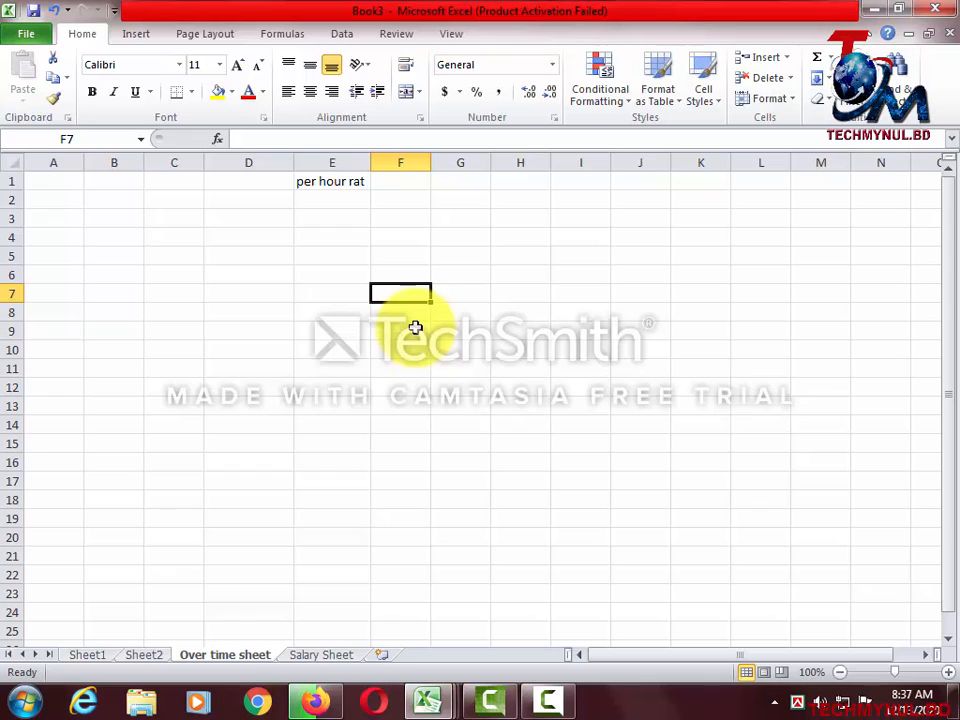
- Clear cell E1 and increase the height of row 2 to about one and a half times the other rows
{"action": "left_click", "coordinate": [300, 180]}
{"action": "key", "text": "Delete"}
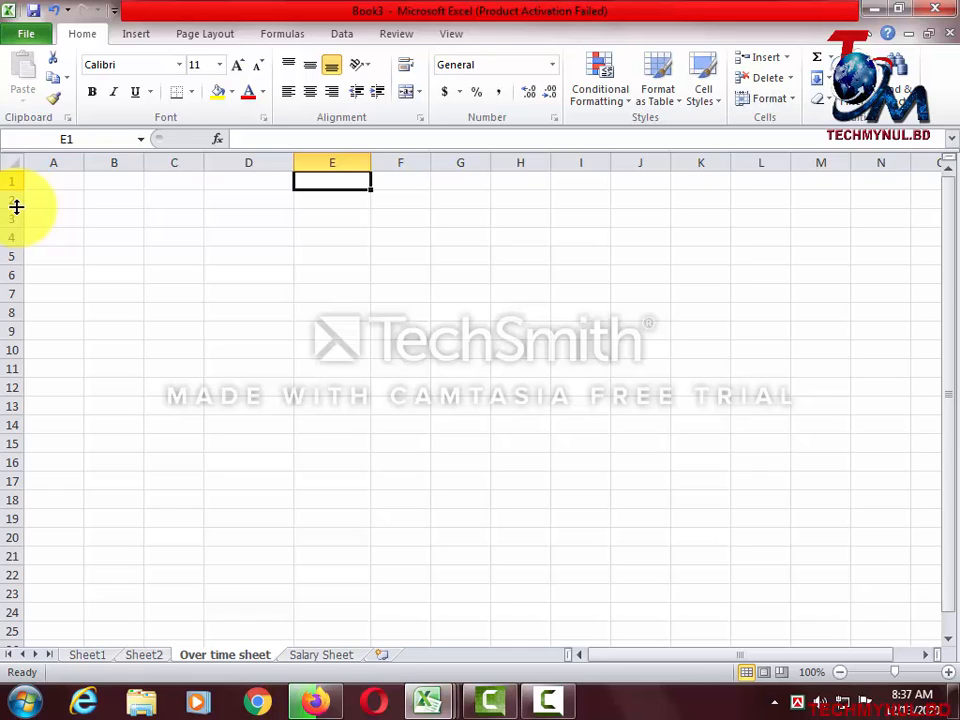
{"action": "mouse_move", "coordinate": [16, 206]}
{"action": "left_mouse_down"}
{"action": "mouse_move", "coordinate": [25, 292]}
{"action": "mouse_move", "coordinate": [16, 212]}
{"action": "left_mouse_up"}
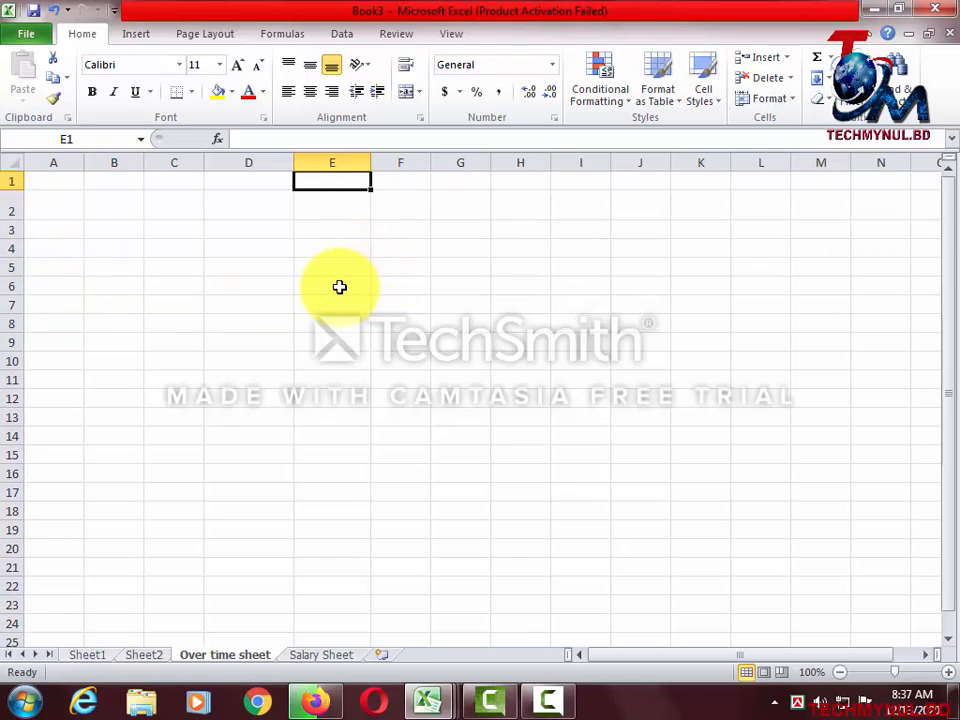
{"action": "left_click", "coordinate": [339, 287]}
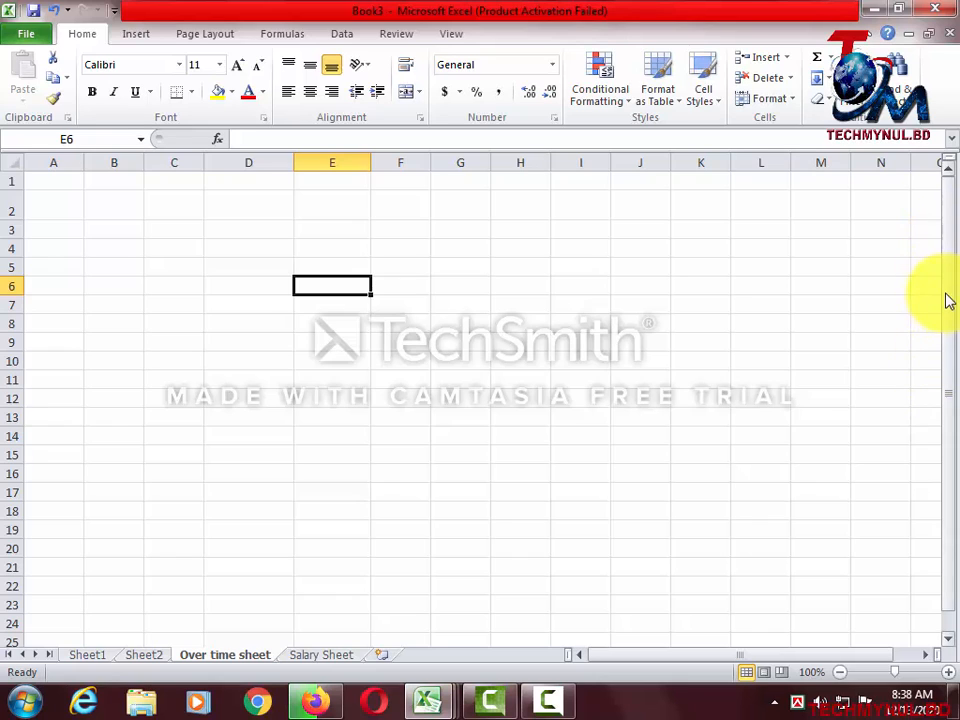
- Look through the worksheet's lower rows down to about row 46, returning to row 1 and column A
{"action": "mouse_move", "coordinate": [943, 279]}
{"action": "left_mouse_down"}
{"action": "mouse_move", "coordinate": [949, 326]}
{"action": "mouse_move", "coordinate": [945, 313]}
{"action": "mouse_move", "coordinate": [932, 347]}
{"action": "mouse_move", "coordinate": [919, 272]}
{"action": "mouse_move", "coordinate": [921, 358]}
{"action": "mouse_move", "coordinate": [932, 253]}
{"action": "mouse_move", "coordinate": [951, 288]}
{"action": "mouse_move", "coordinate": [945, 256]}
{"action": "left_mouse_up"}
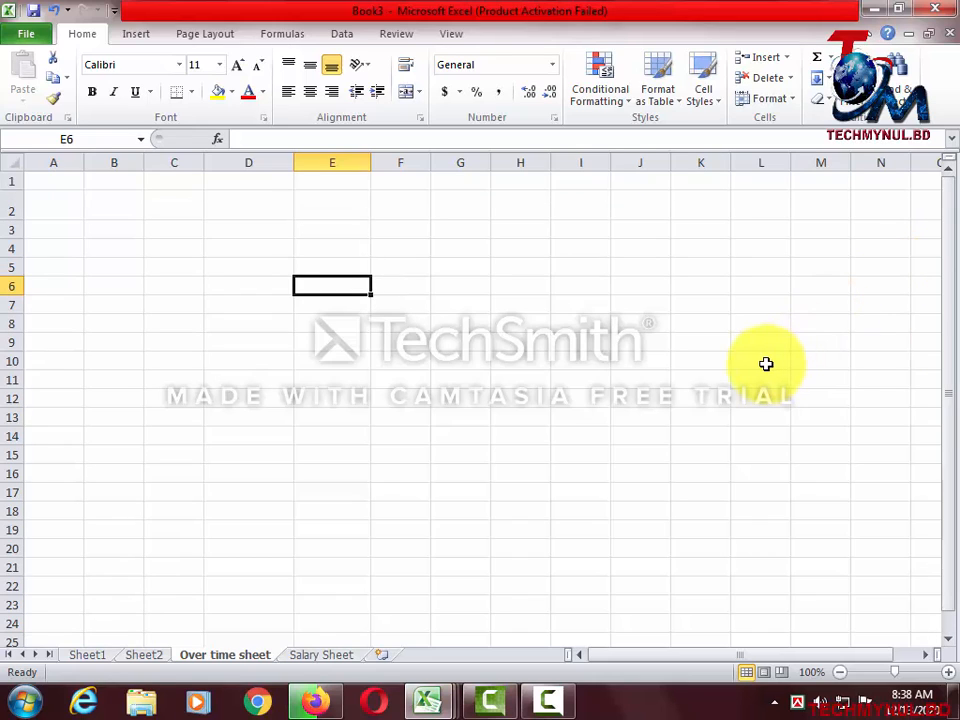
{"action": "scroll", "coordinate": [766, 364], "scroll_direction": "down", "scroll_amount": 7}
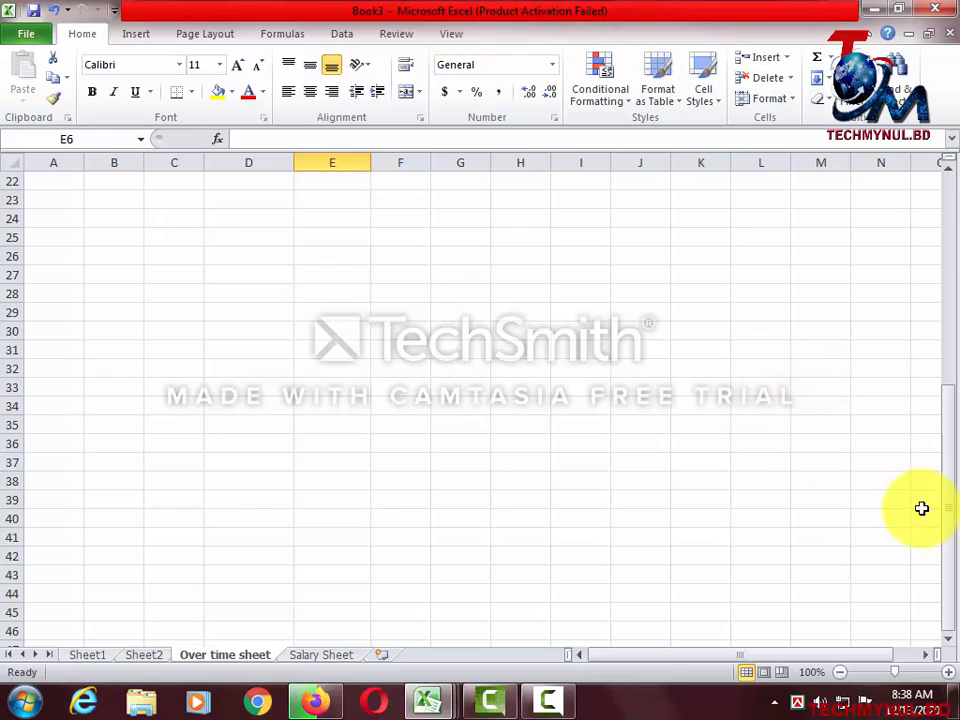
{"action": "left_click_drag", "start_coordinate": [953, 500], "coordinate": [946, 236]}
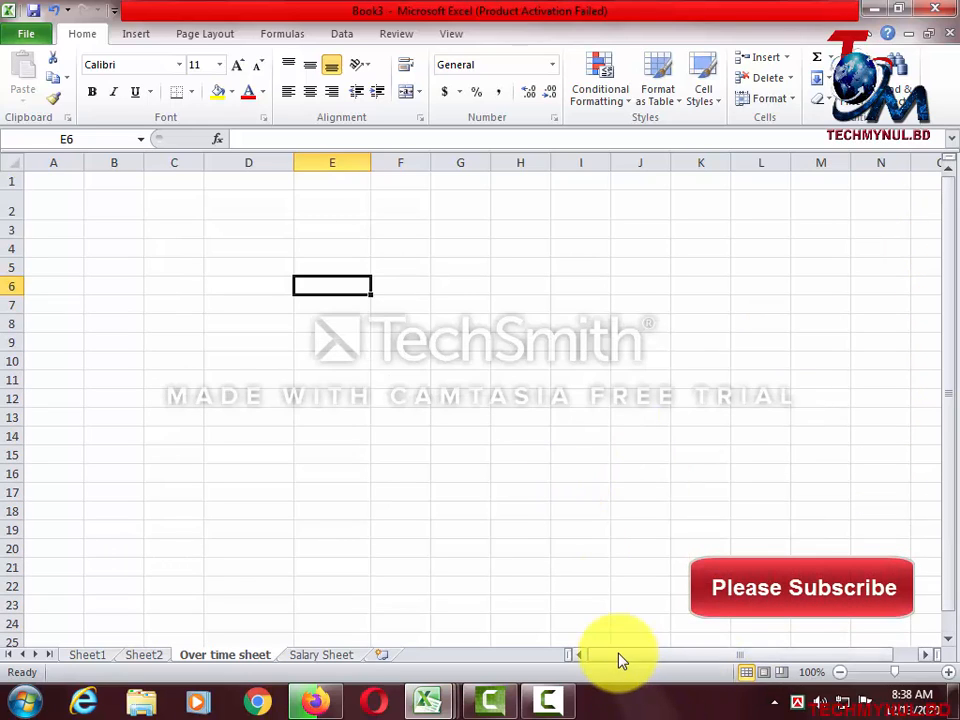
{"action": "mouse_move", "coordinate": [635, 659]}
{"action": "left_mouse_down"}
{"action": "mouse_move", "coordinate": [720, 660]}
{"action": "mouse_move", "coordinate": [620, 664]}
{"action": "mouse_move", "coordinate": [668, 664]}
{"action": "mouse_move", "coordinate": [628, 664]}
{"action": "left_mouse_up"}
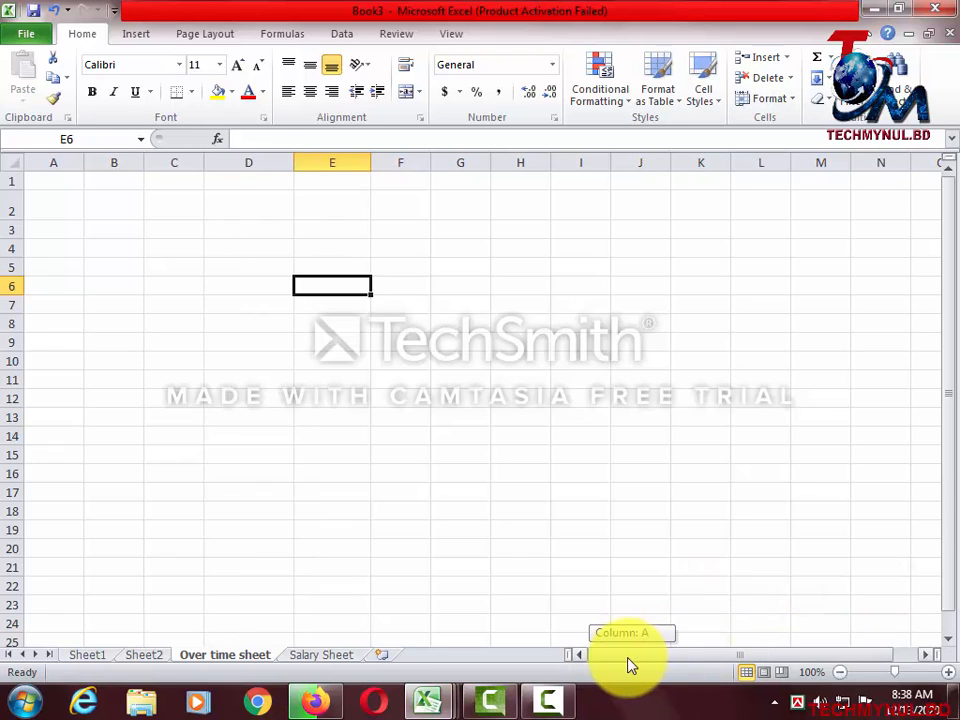
- Select the cells G11, F8, D7, I10 and F10 in turn and check each address in the Name Box
{"action": "left_click", "coordinate": [479, 382]}
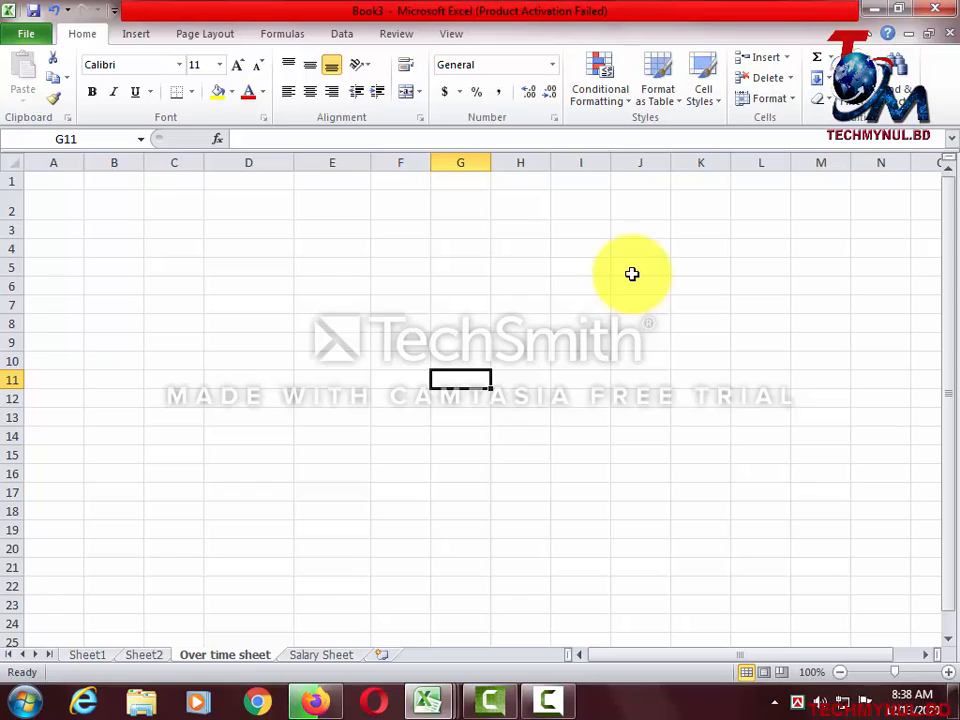
{"action": "left_click", "coordinate": [395, 318]}
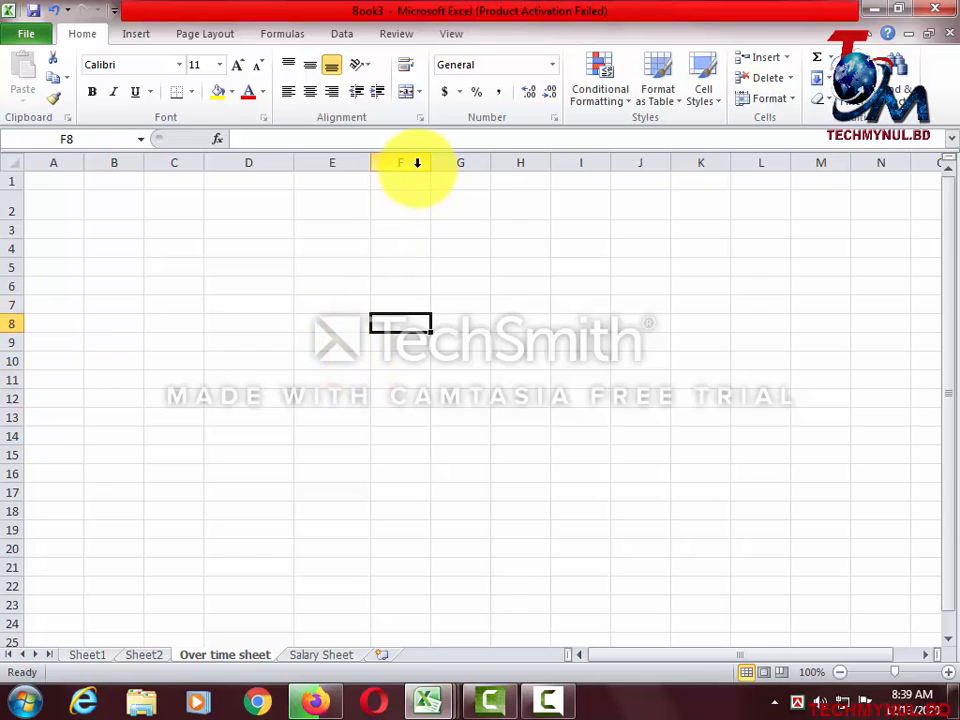
{"action": "left_click", "coordinate": [397, 326]}
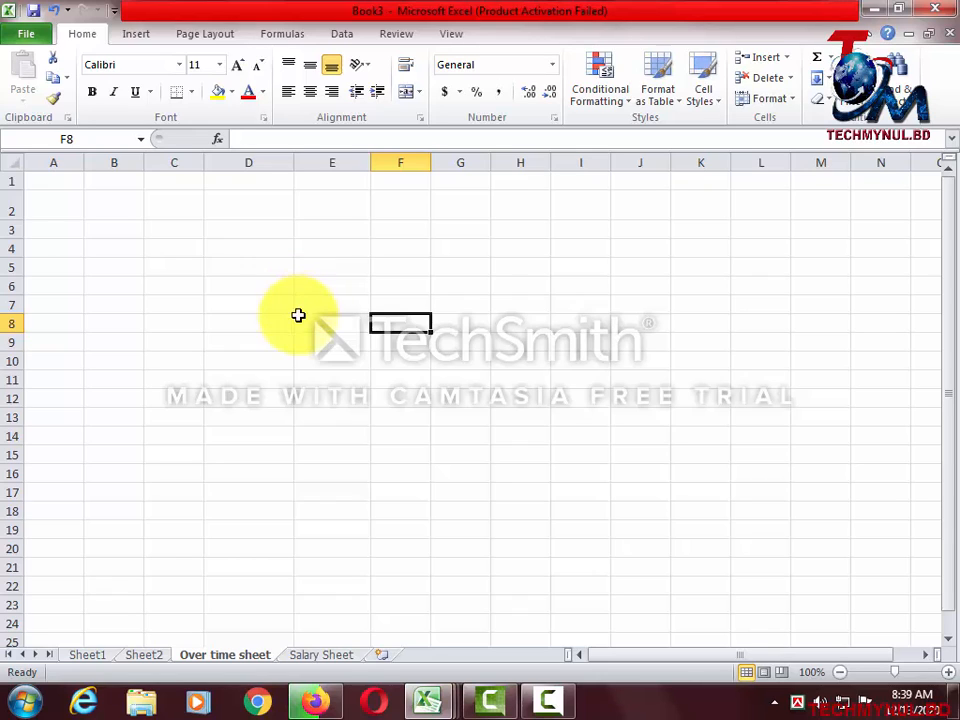
{"action": "left_click", "coordinate": [248, 305]}
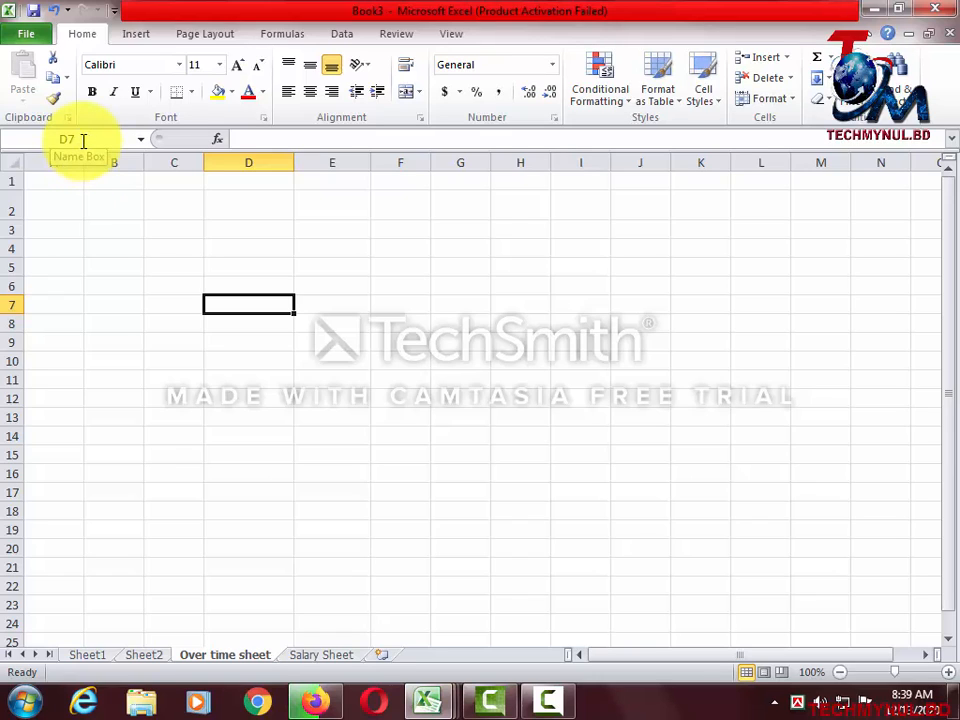
{"action": "left_click", "coordinate": [569, 361]}
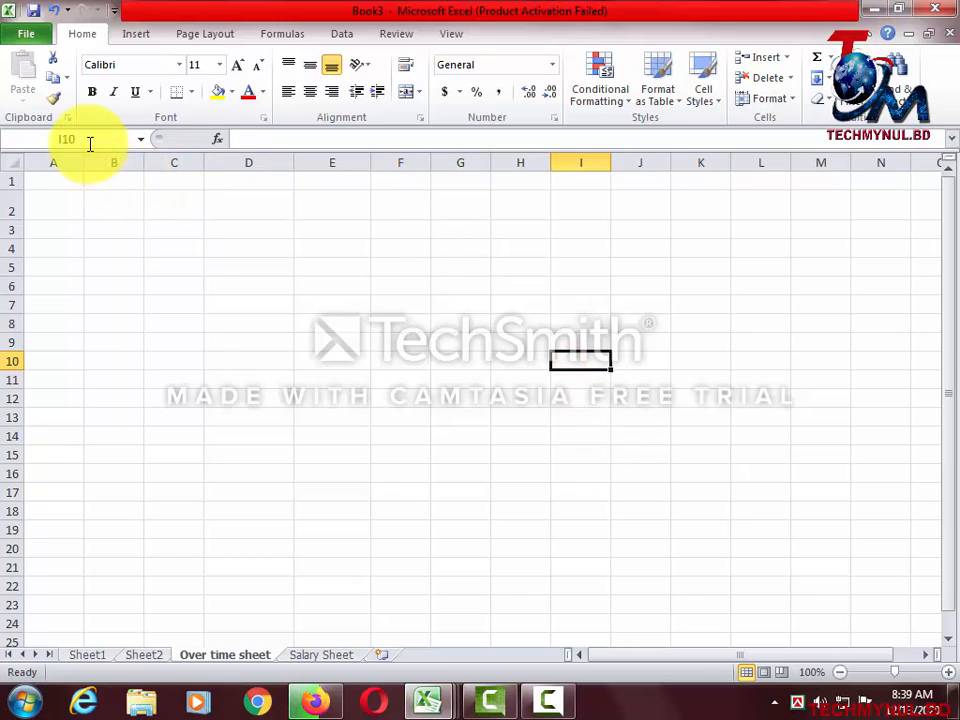
{"action": "left_click", "coordinate": [386, 362]}
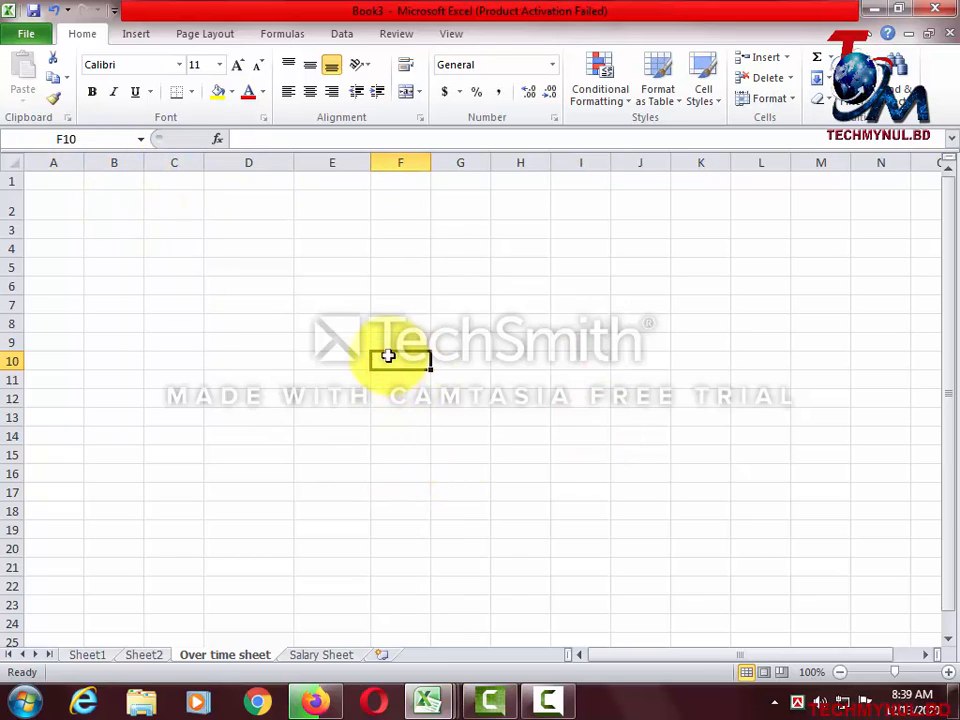
- Enter the filler text "fdsfdsfdsdfsddsdfdsfdsds" in cell D5 to see it mirrored in the Formula Bar
{"action": "left_click", "coordinate": [257, 361]}
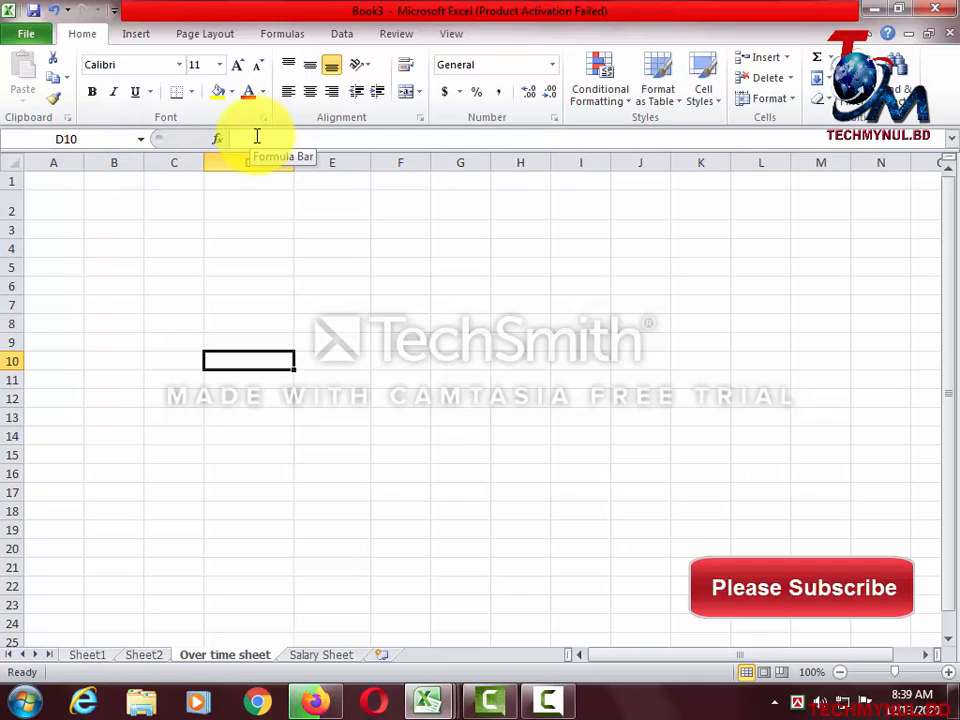
{"action": "left_click", "coordinate": [242, 269]}
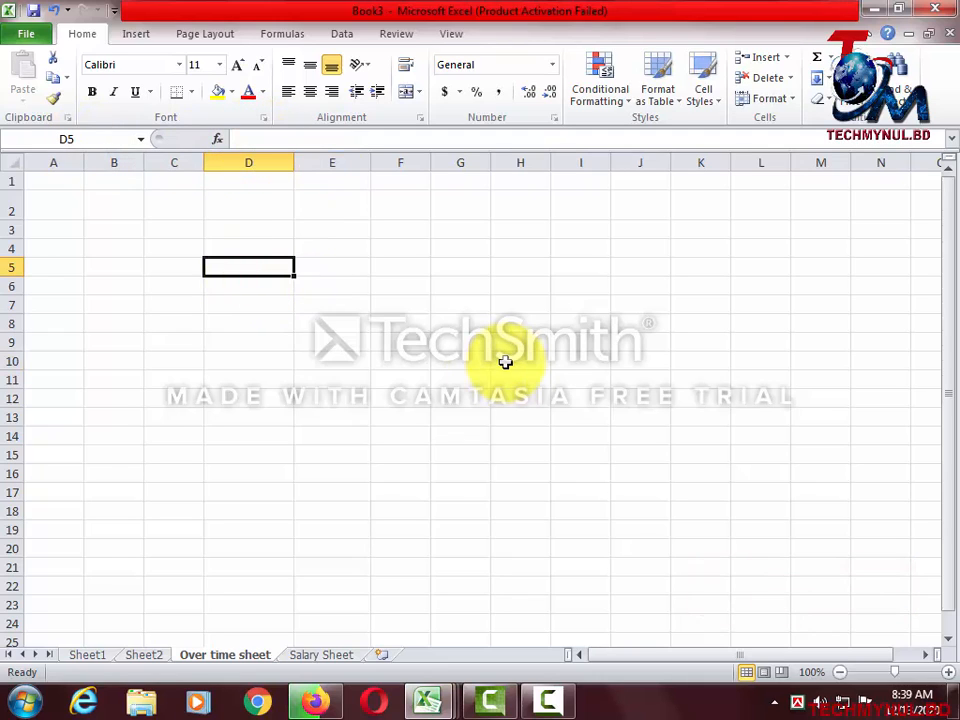
{"action": "type", "text": "fdsfdsfdsfdsdfsddsdfdsfdsds"}
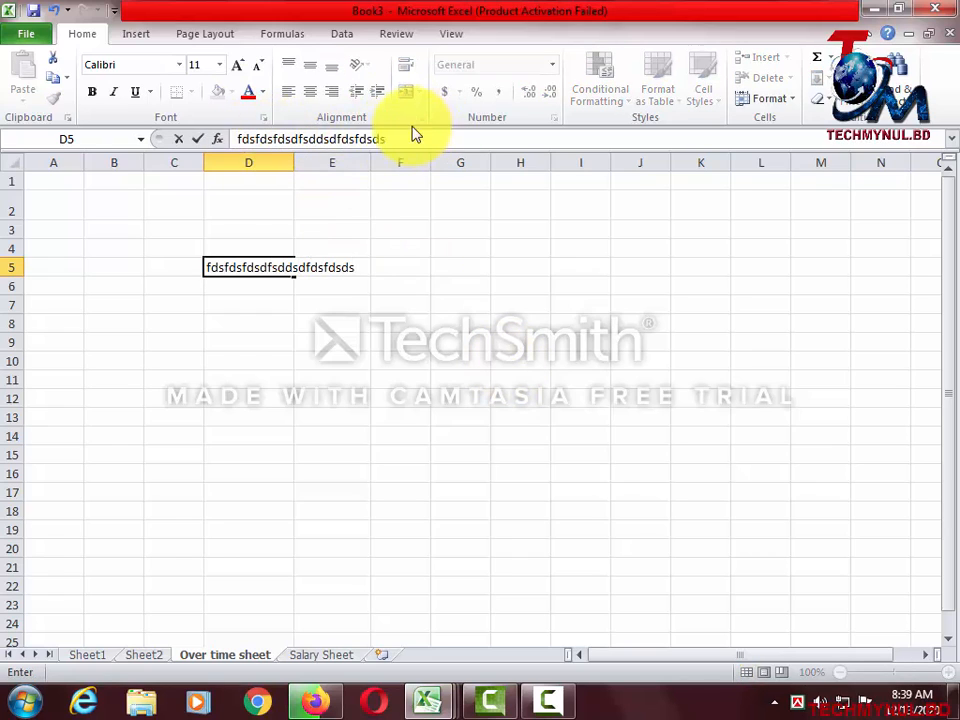
- Erase all the filler text in cell D5 and select cell E3
{"action": "key", "text": "BackSpace"}
{"action": "key", "text": "BackSpace"}
{"action": "key", "text": "BackSpace"}
{"action": "key", "text": "BackSpace"}
{"action": "key", "text": "BackSpace"}
{"action": "key", "text": "BackSpace"}
{"action": "key", "text": "BackSpace"}
{"action": "key", "text": "BackSpace"}
{"action": "key", "text": "BackSpace"}
{"action": "key", "text": "BackSpace"}
{"action": "key", "text": "BackSpace"}
{"action": "key", "text": "BackSpace"}
{"action": "key", "text": "BackSpace"}
{"action": "key", "text": "BackSpace"}
{"action": "key", "text": "BackSpace"}
{"action": "key", "text": "BackSpace"}
{"action": "key", "text": "BackSpace"}
{"action": "key", "text": "BackSpace"}
{"action": "key", "text": "BackSpace"}
{"action": "key", "text": "BackSpace"}
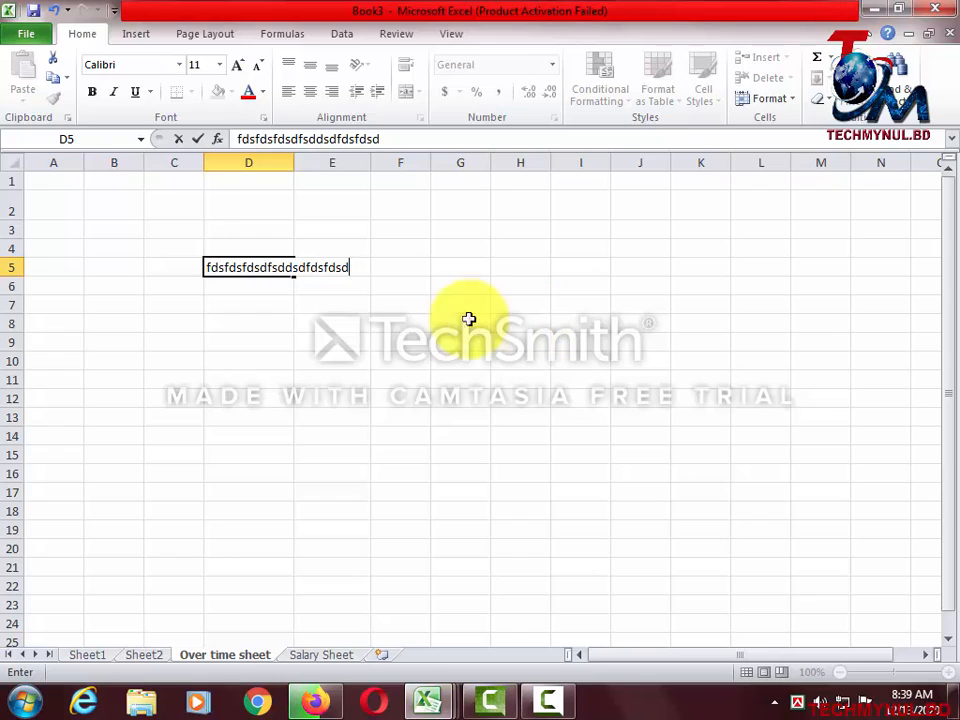
{"action": "left_click", "coordinate": [337, 233]}
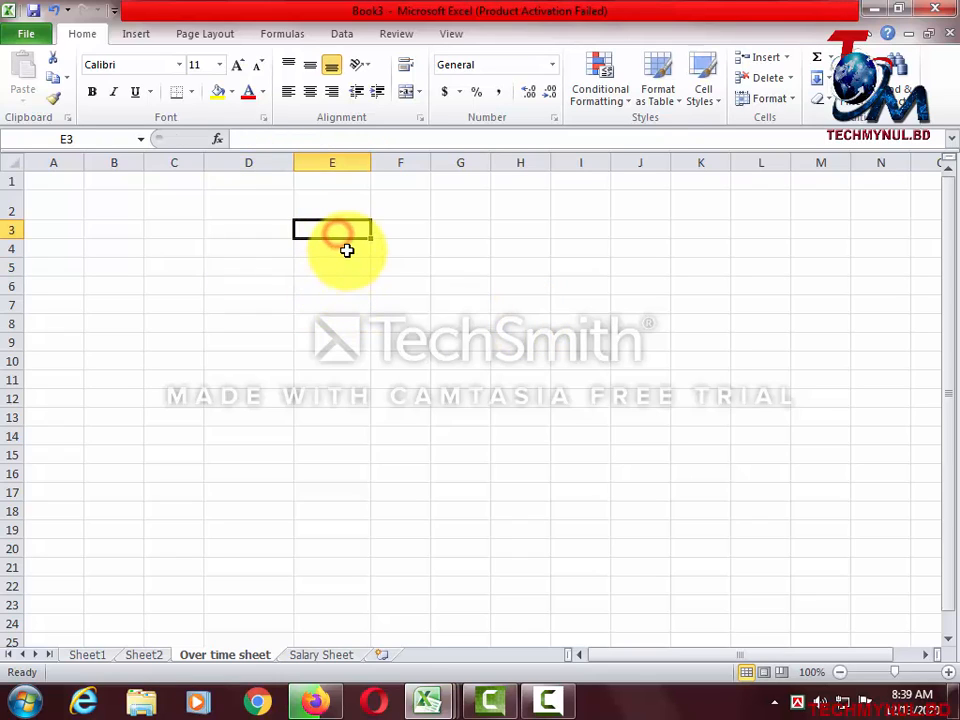
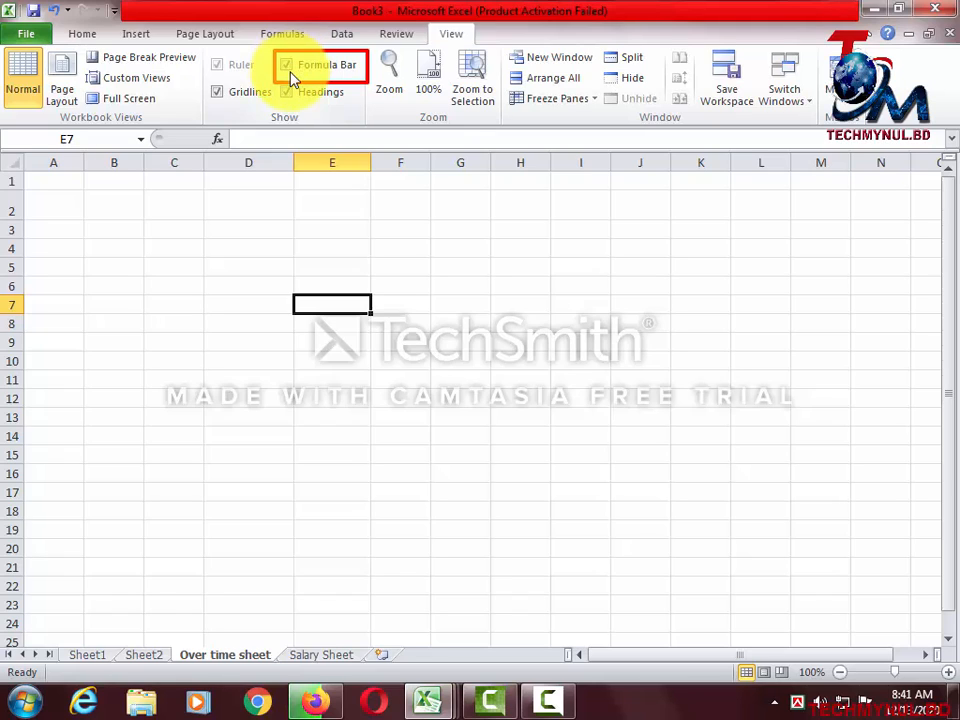
- Hide the Formula Bar and show it again, and do the same with the row and column headings
{"action": "left_click", "coordinate": [289, 71]}
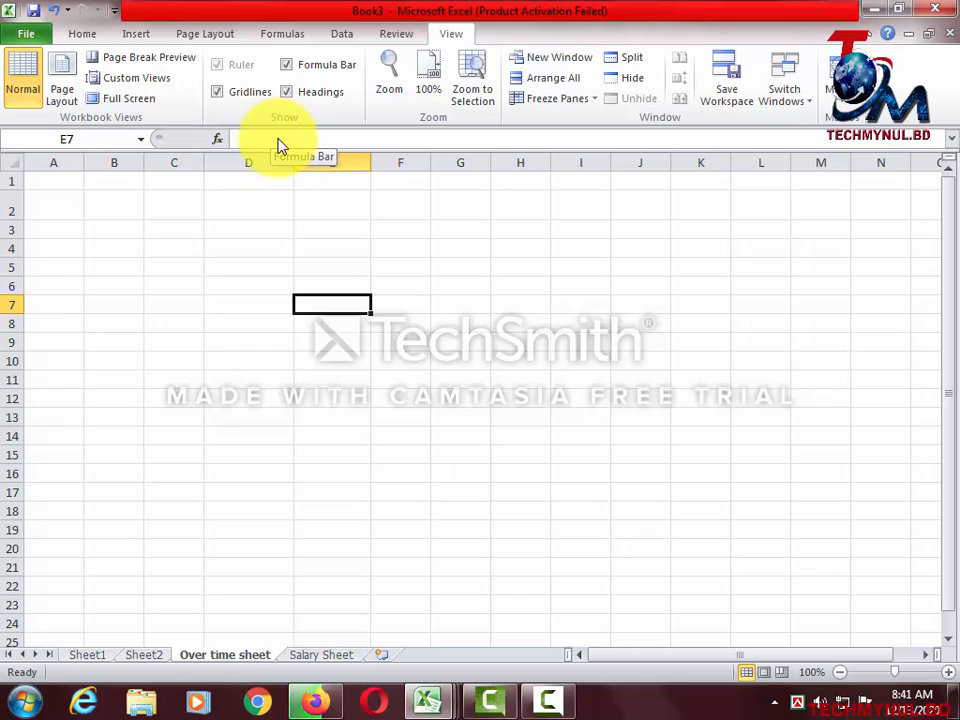
{"action": "left_click", "coordinate": [288, 66]}
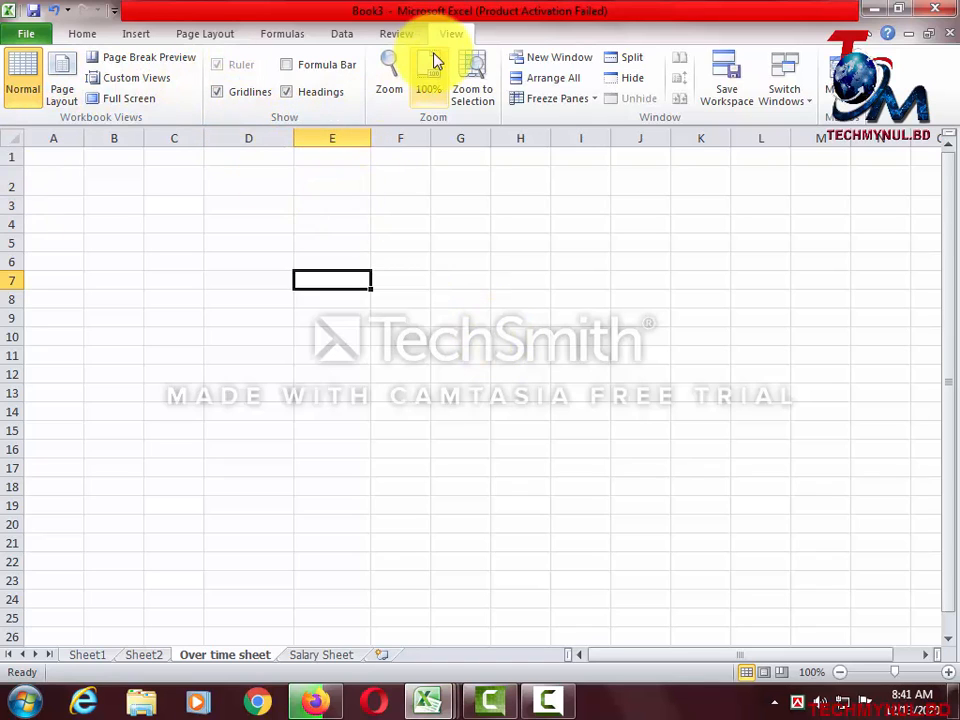
{"action": "left_click", "coordinate": [287, 64]}
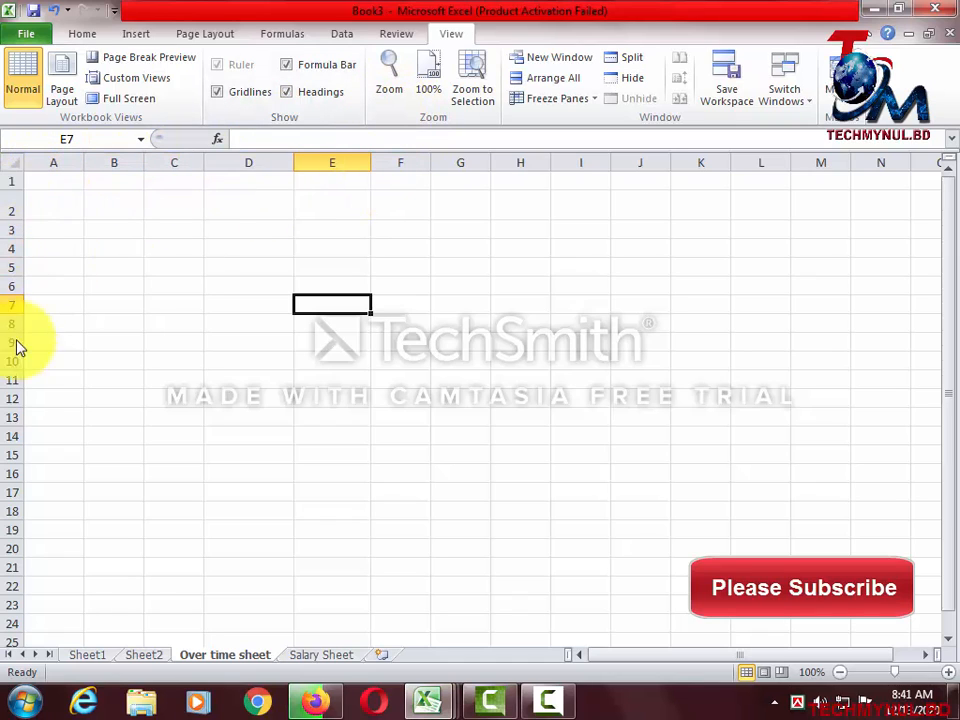
{"action": "left_click", "coordinate": [287, 92]}
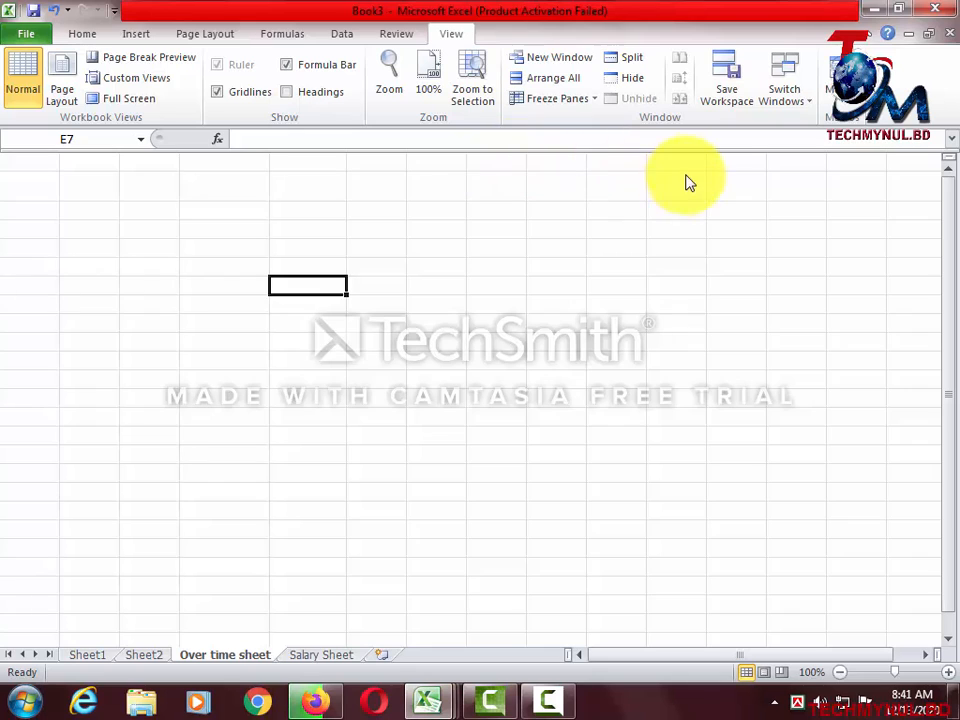
{"action": "left_click", "coordinate": [288, 93]}
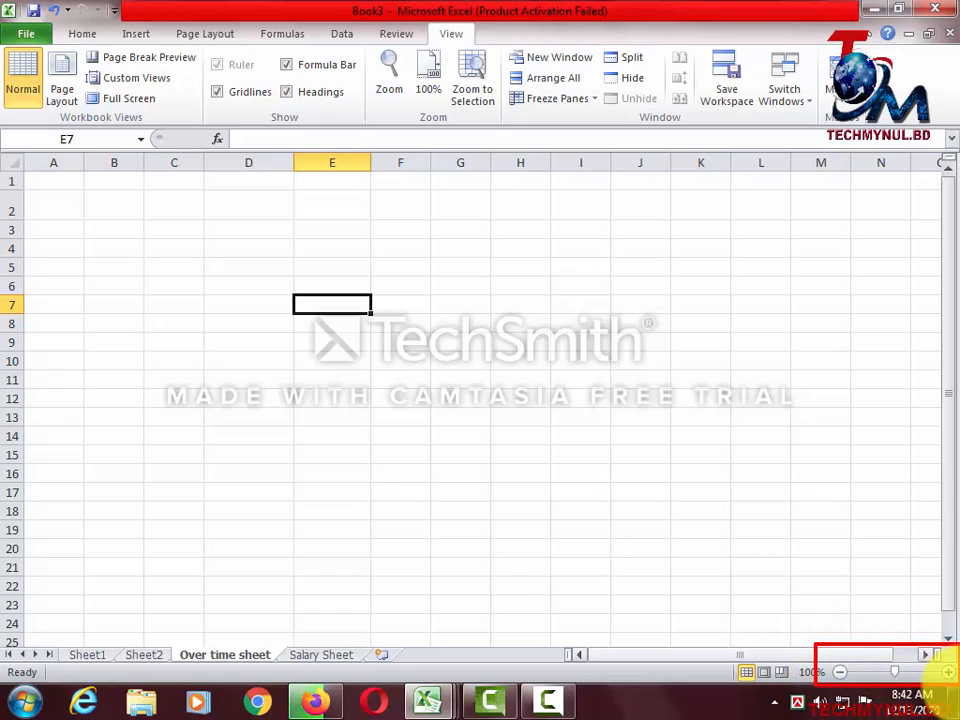
- Zoom the worksheet in to 150%
{"action": "left_click", "coordinate": [948, 672]}
{"action": "left_click", "coordinate": [948, 672]}
{"action": "left_click", "coordinate": [948, 672]}
{"action": "left_click", "coordinate": [948, 672]}
{"action": "left_click", "coordinate": [948, 672]}
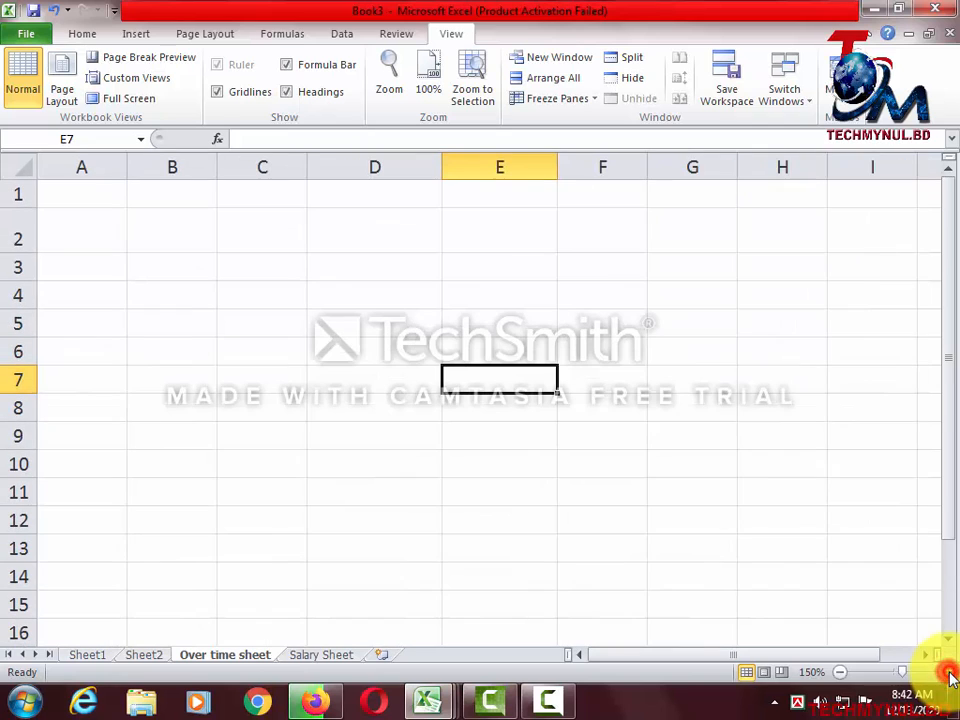
- Zoom the worksheet out to 70%
{"action": "left_click", "coordinate": [840, 672]}
{"action": "left_click", "coordinate": [840, 672]}
{"action": "left_click", "coordinate": [840, 672]}
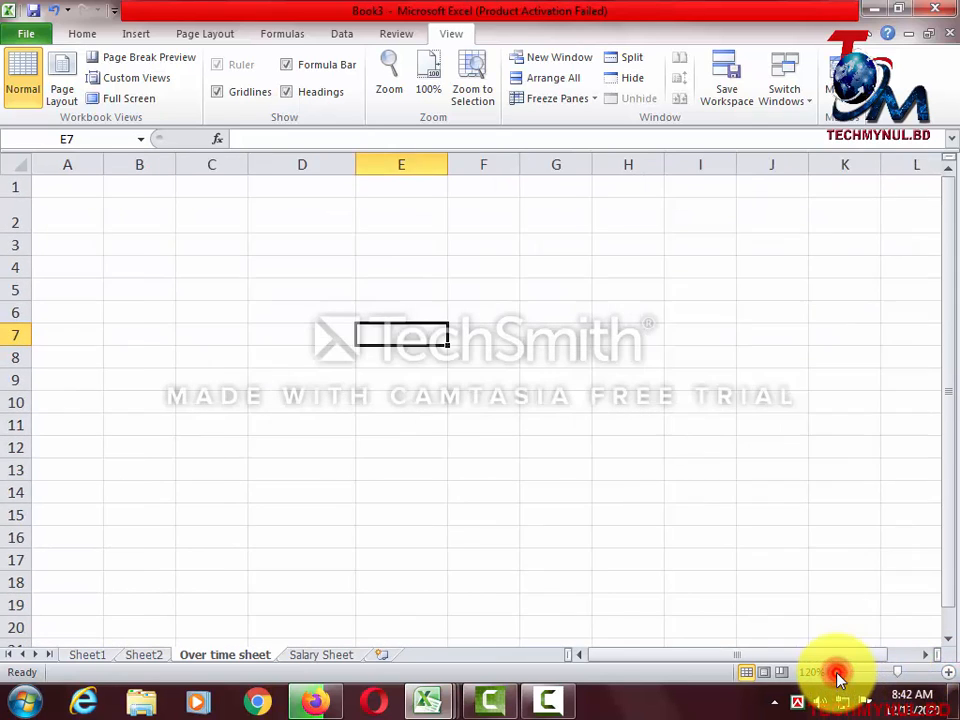
{"action": "left_click", "coordinate": [840, 672]}
{"action": "left_click", "coordinate": [840, 672]}
{"action": "left_click", "coordinate": [840, 672]}
{"action": "left_click", "coordinate": [840, 672]}
{"action": "left_click", "coordinate": [840, 672]}
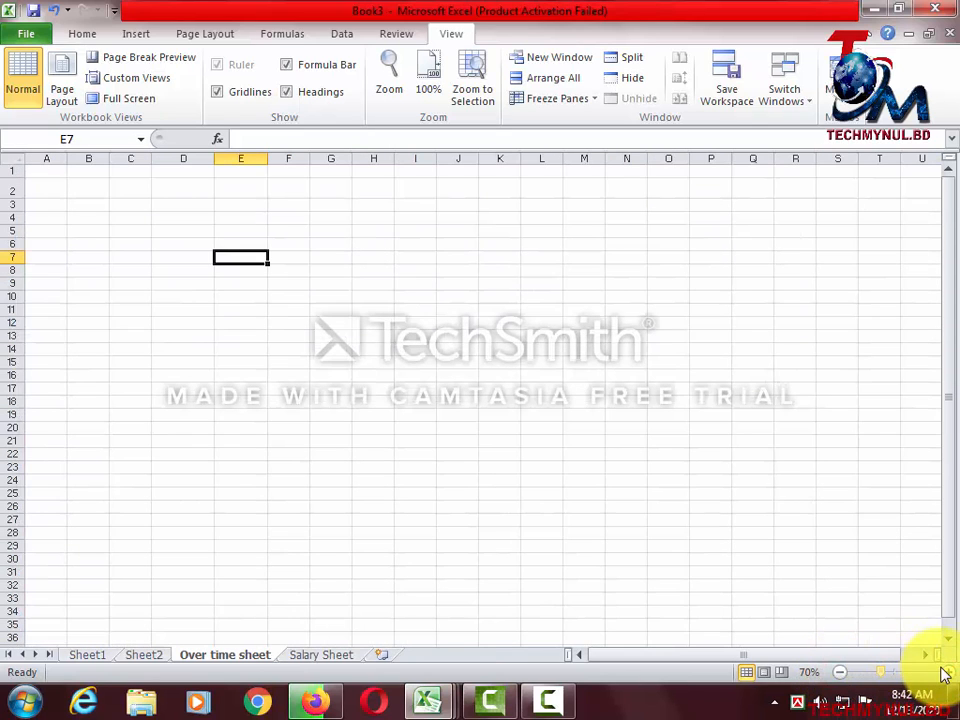
- Zoom the worksheet in to 110%
{"action": "left_click", "coordinate": [948, 672]}
{"action": "left_click", "coordinate": [948, 672]}
{"action": "left_click", "coordinate": [948, 672]}
{"action": "left_click", "coordinate": [948, 672]}
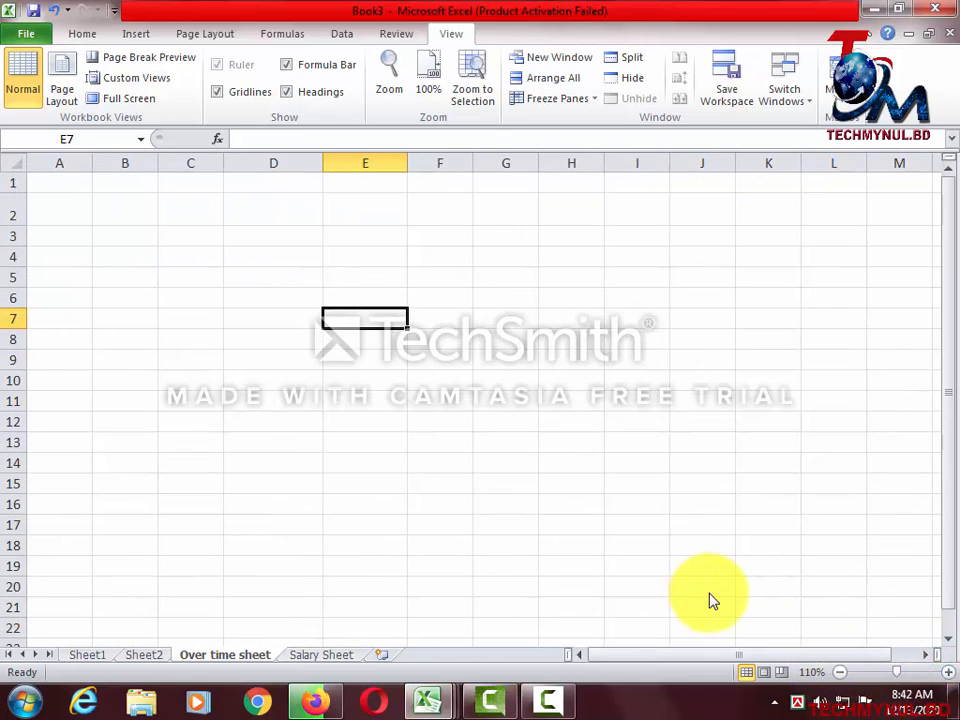
- Try the 200% and 75% magnification presets in the Zoom dialog and set the worksheet's zoom to 100%
{"action": "left_click", "coordinate": [390, 85]}
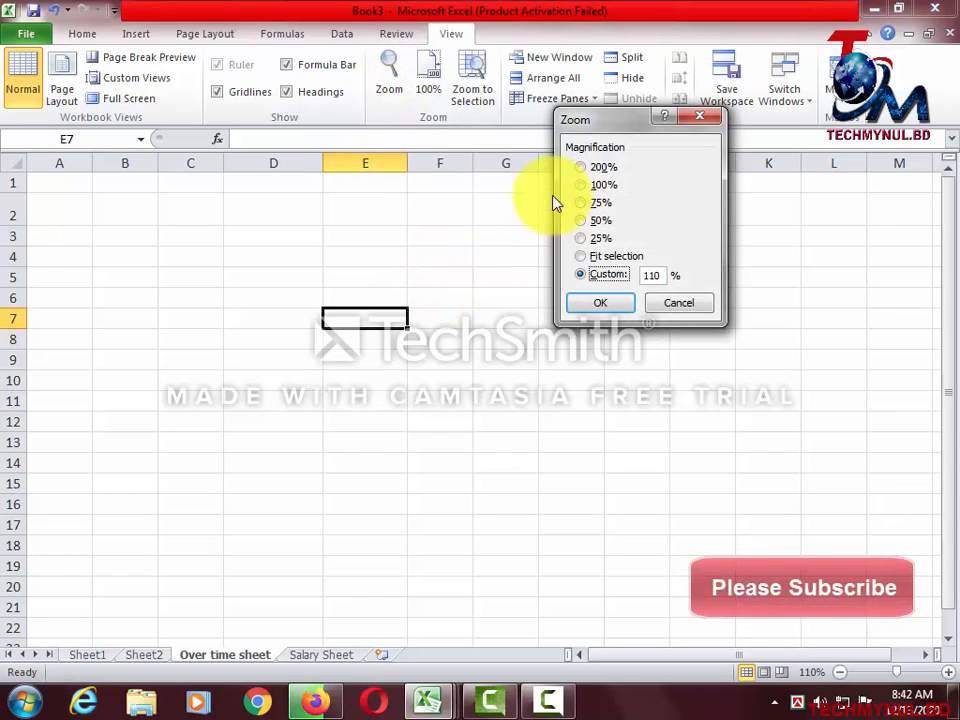
{"action": "left_click_drag", "start_coordinate": [592, 131], "coordinate": [465, 175]}
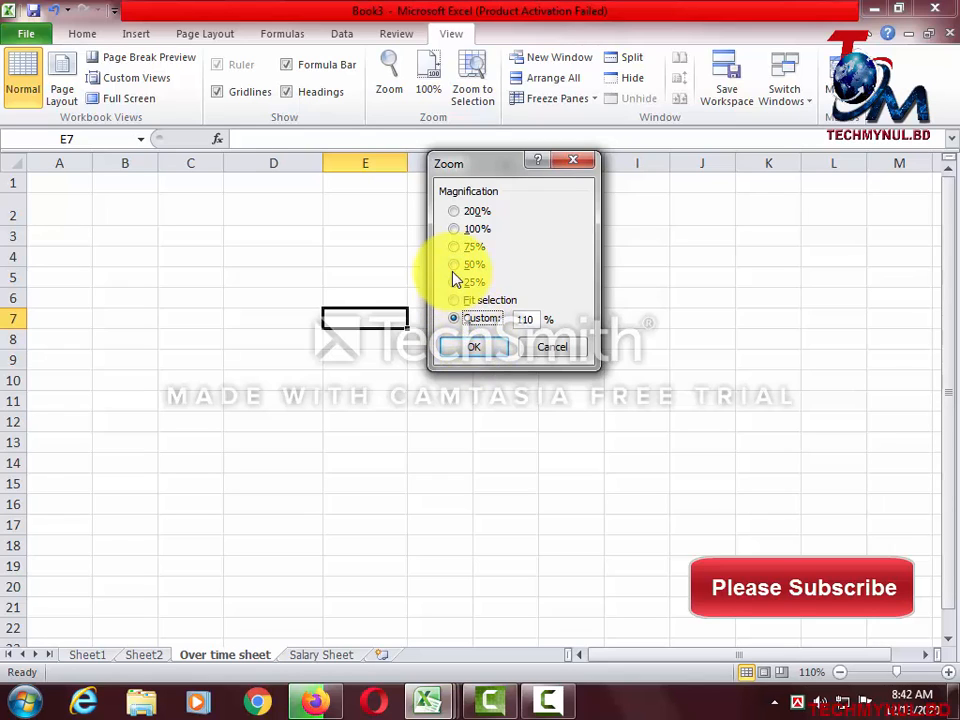
{"action": "left_click", "coordinate": [454, 211]}
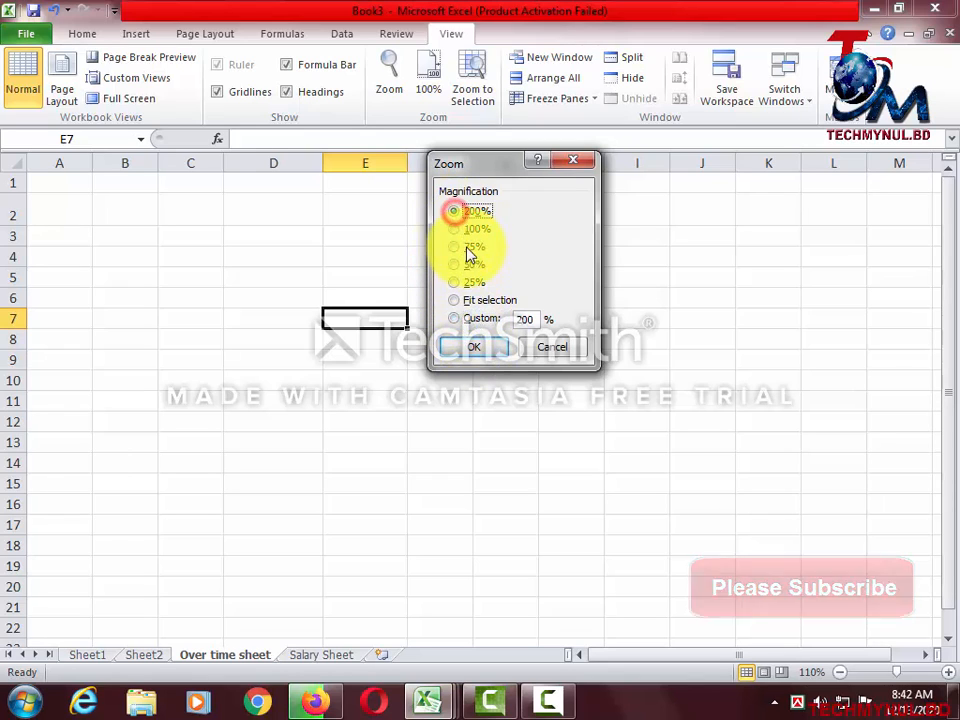
{"action": "left_click", "coordinate": [455, 229]}
{"action": "left_click", "coordinate": [455, 247]}
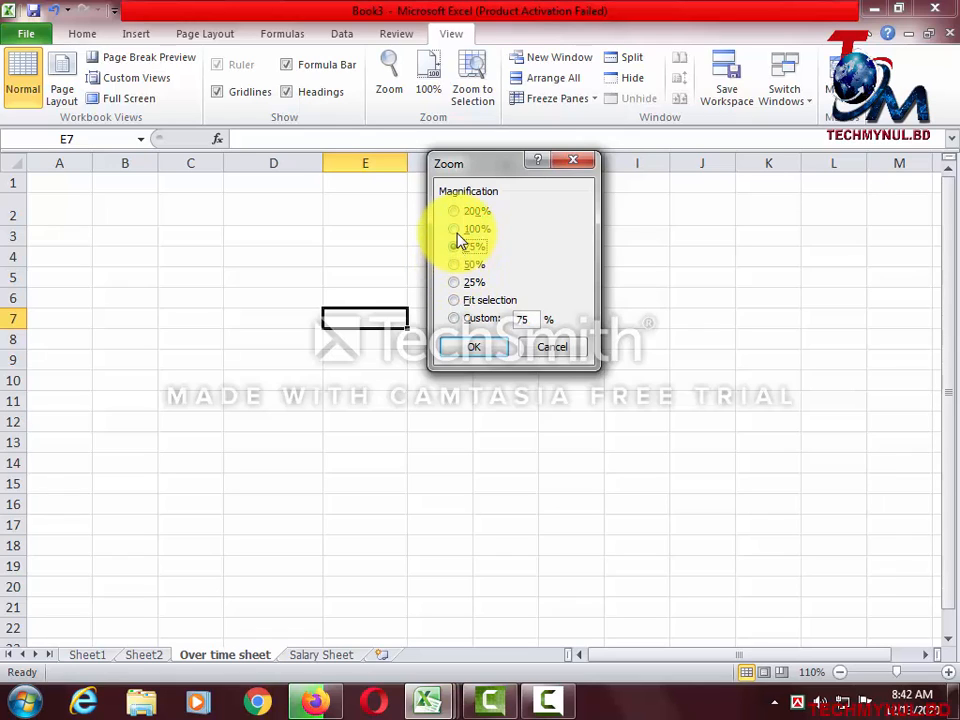
{"action": "left_click", "coordinate": [455, 229]}
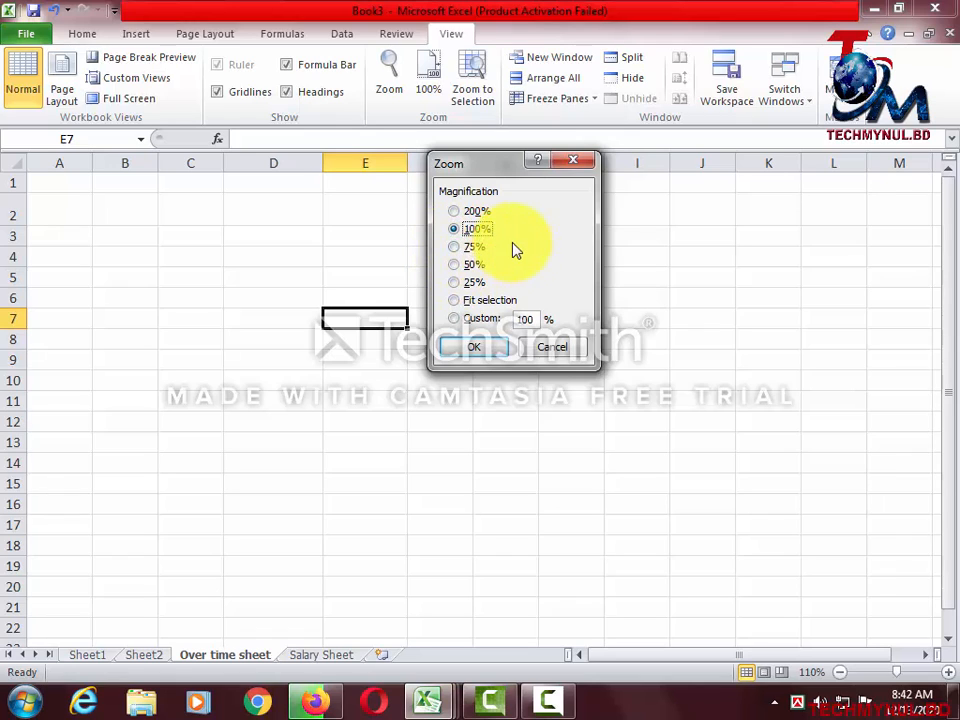
{"action": "left_click", "coordinate": [474, 347]}
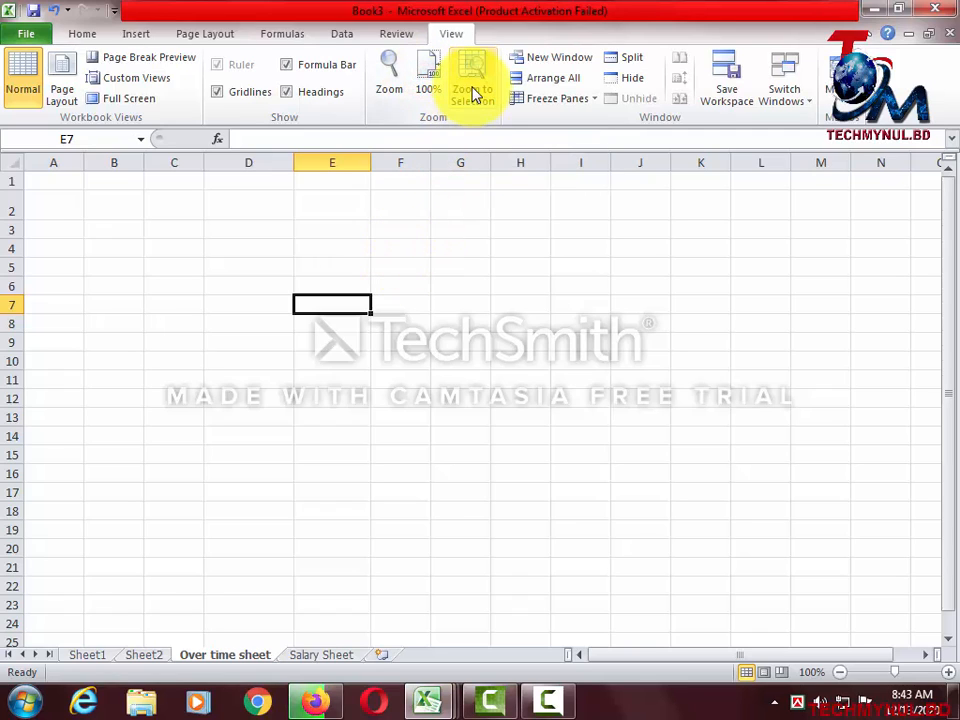
- Enter the filler texts "fkdsfdfds", "fdsfdsf" and "dsdsfdfds" in cells D2, E2 and F2
{"action": "left_click", "coordinate": [259, 208]}
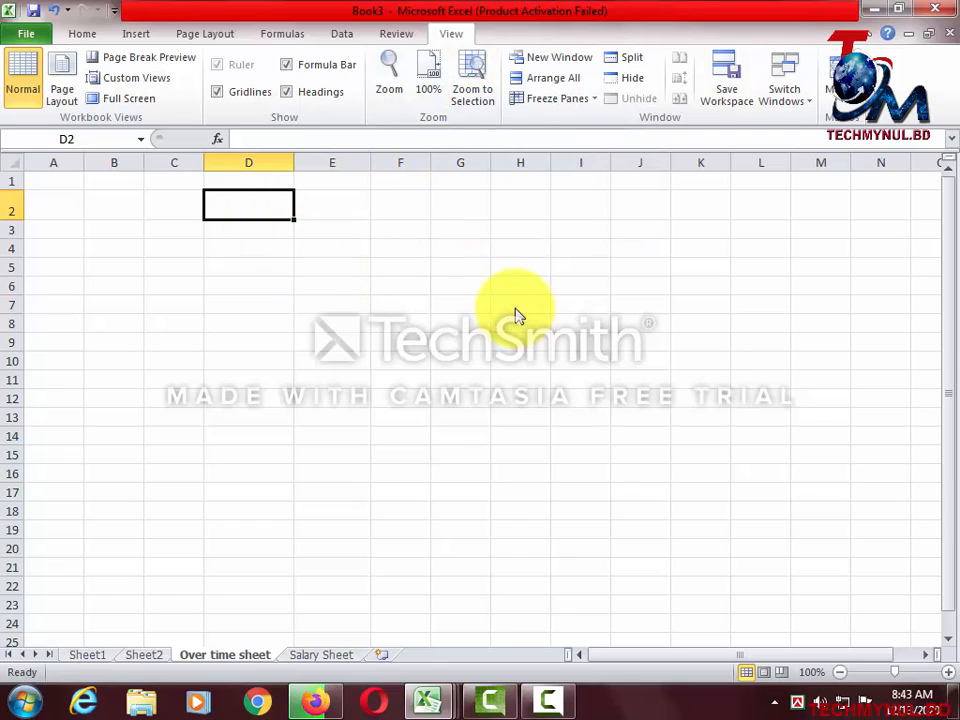
{"action": "type", "text": "fkdsfdfds"}
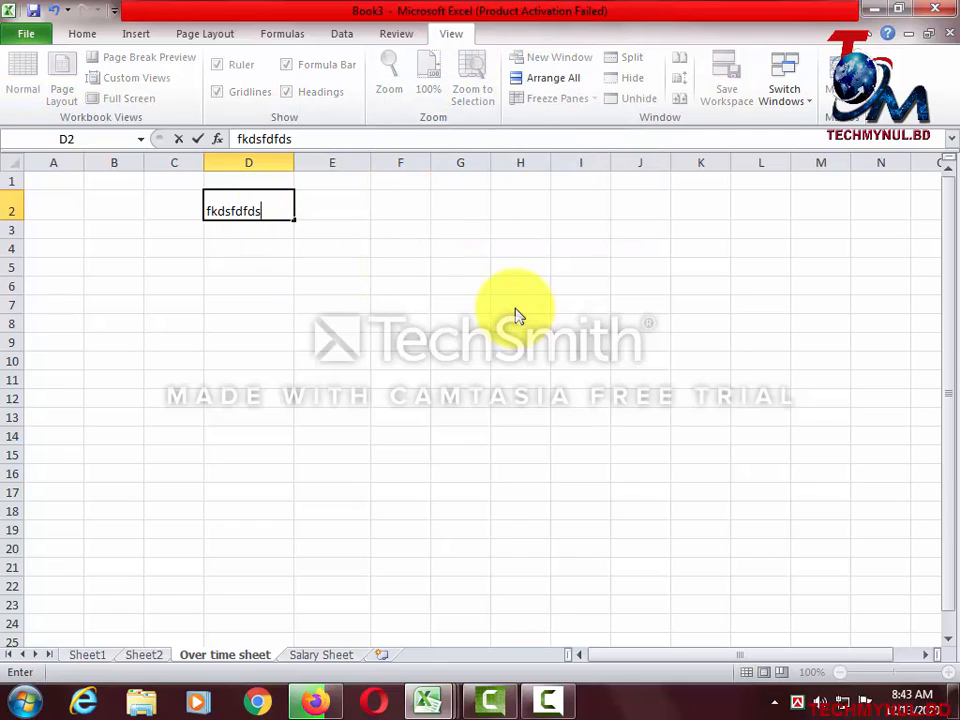
{"action": "key", "text": "Tab"}
{"action": "type", "text": "fdsfdsf"}
{"action": "key", "text": "Tab"}
{"action": "type", "text": "dsdsfdfds"}
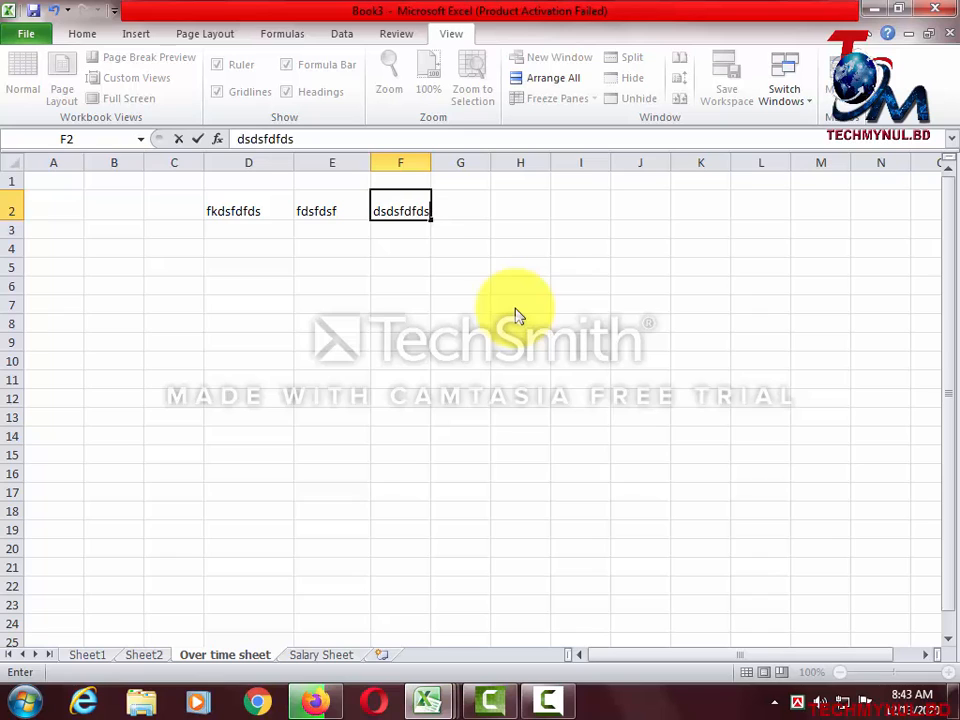
- Select the range D2:F4 and zoom the worksheet to this selection
{"action": "left_click", "coordinate": [405, 289]}
{"action": "left_click_drag", "start_coordinate": [208, 210], "coordinate": [414, 261]}
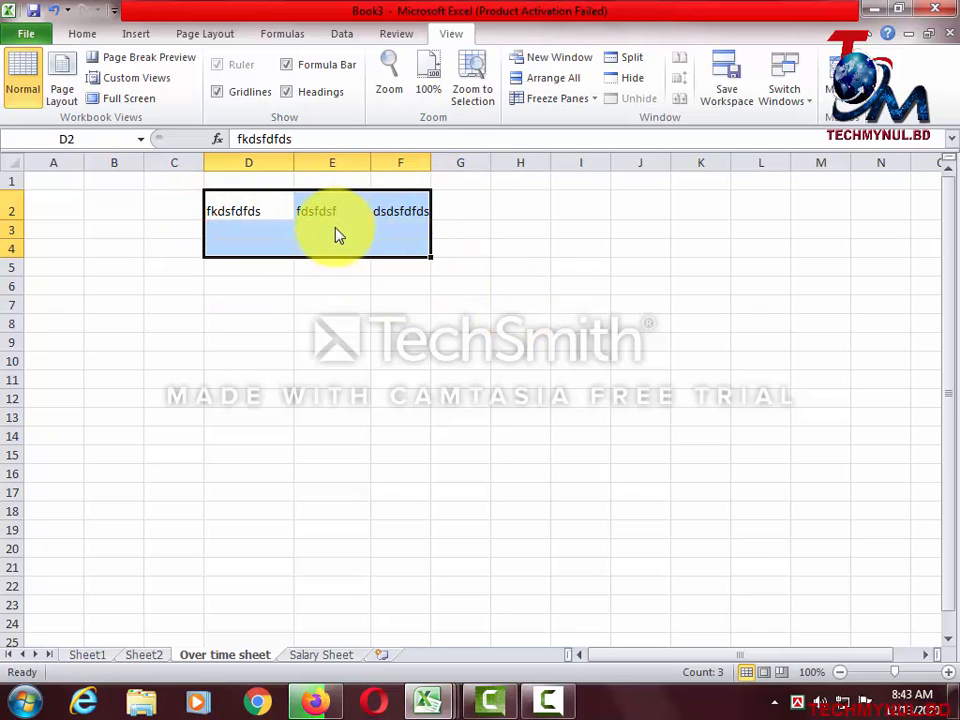
{"action": "left_click", "coordinate": [474, 66]}
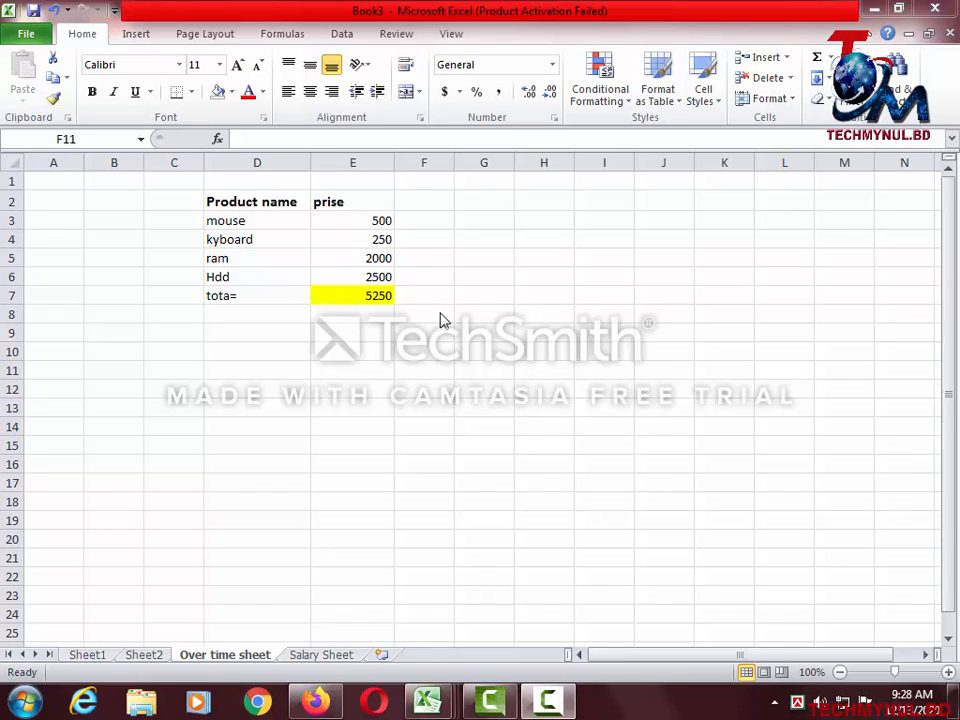
- Clear the total formula from the yellow cell E7
{"action": "left_click", "coordinate": [380, 296]}
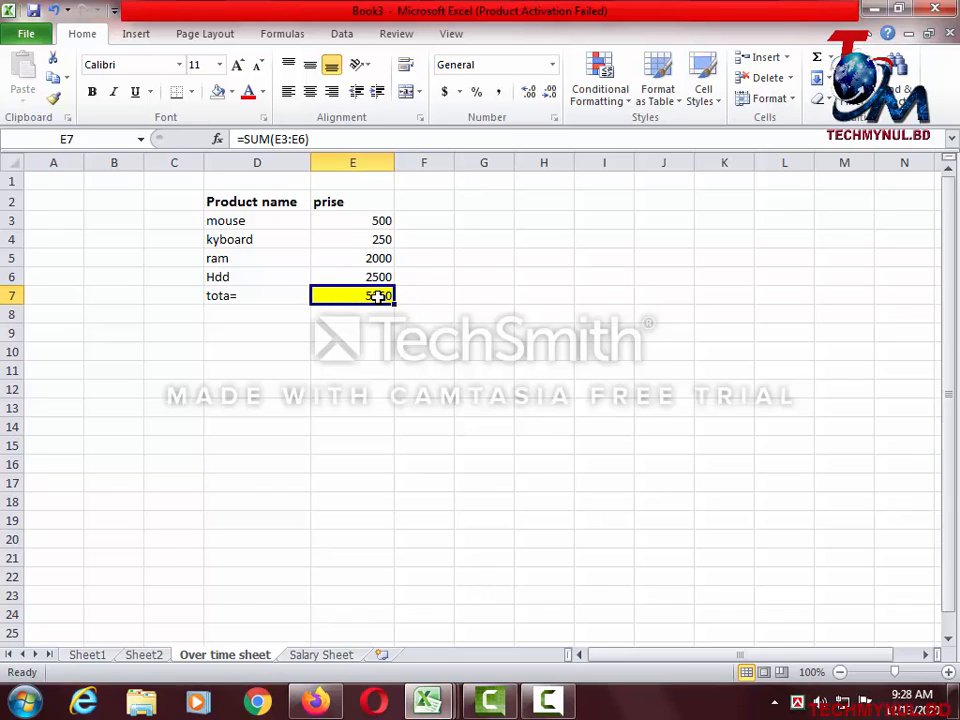
{"action": "key", "text": "Delete"}
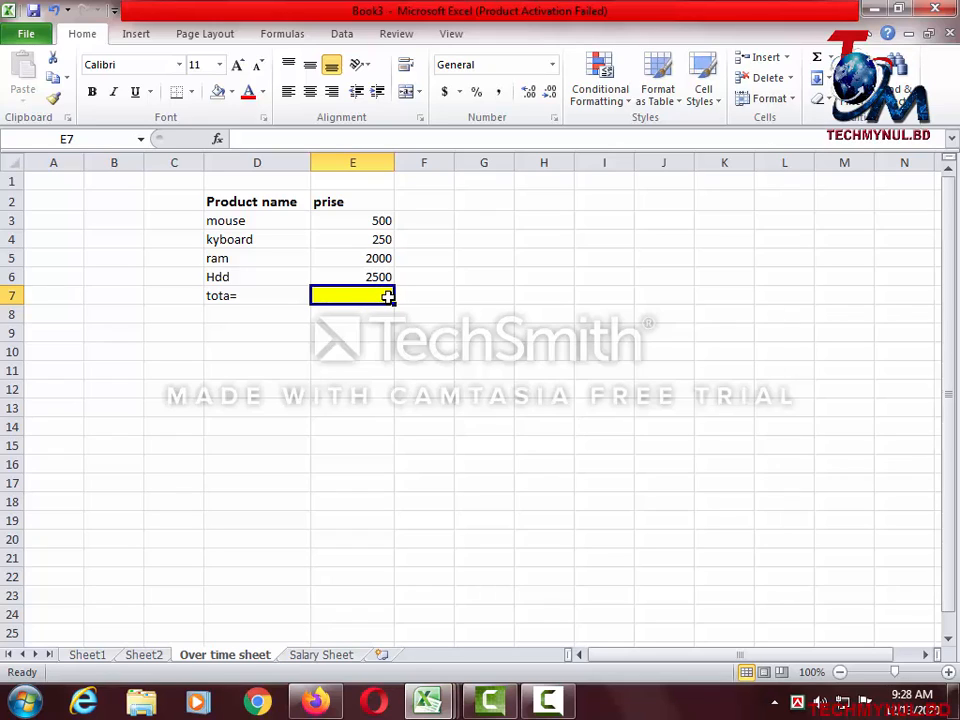
- Review the product table by selecting the cells D2 to D7 and the prices in E3 to E5 in turn
{"action": "left_click", "coordinate": [212, 200]}
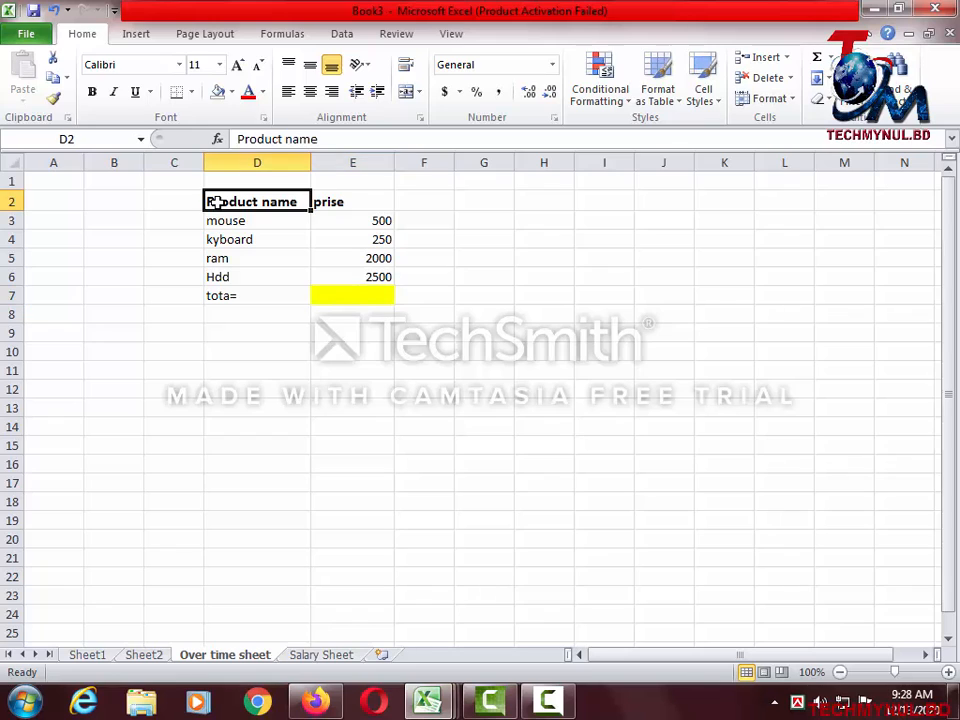
{"action": "left_click", "coordinate": [245, 220]}
{"action": "left_click", "coordinate": [246, 239]}
{"action": "left_click", "coordinate": [242, 257]}
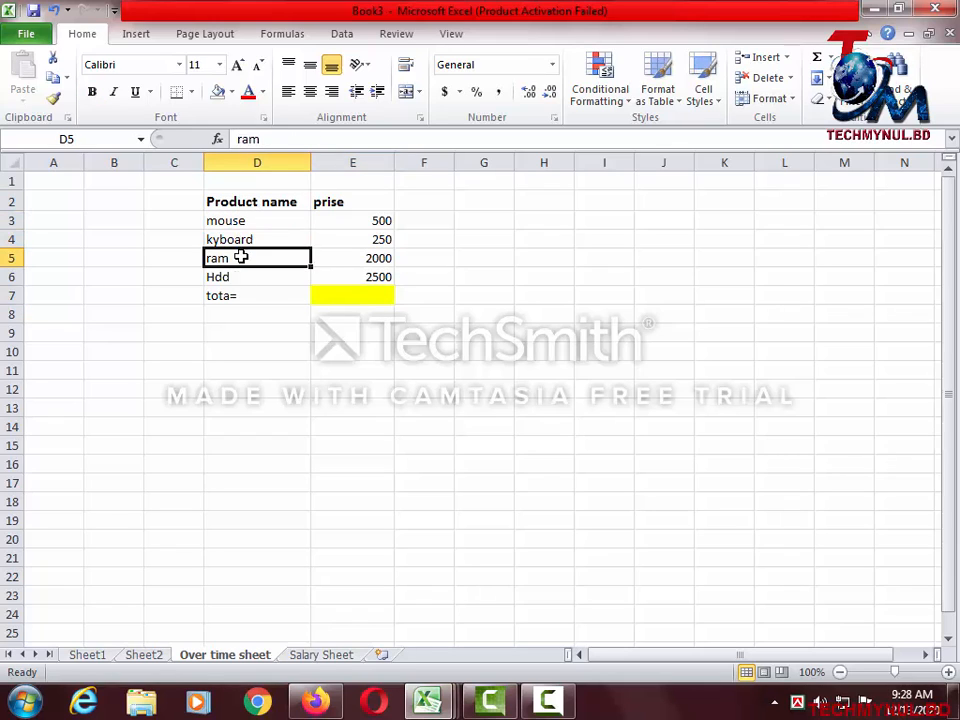
{"action": "left_click", "coordinate": [240, 277]}
{"action": "left_click", "coordinate": [238, 296]}
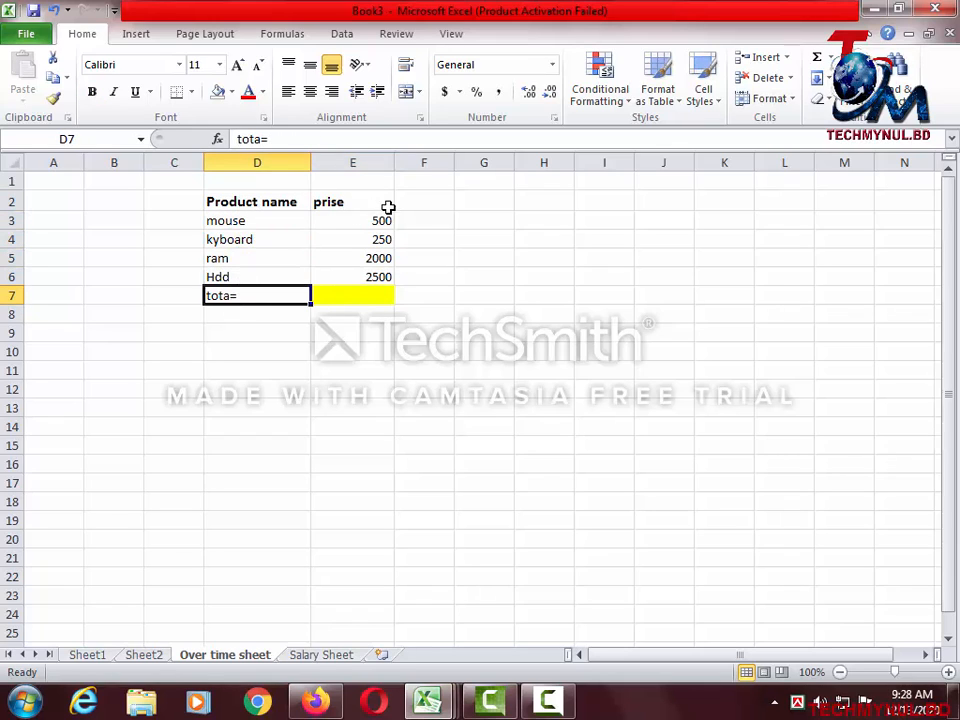
{"action": "left_click", "coordinate": [350, 221]}
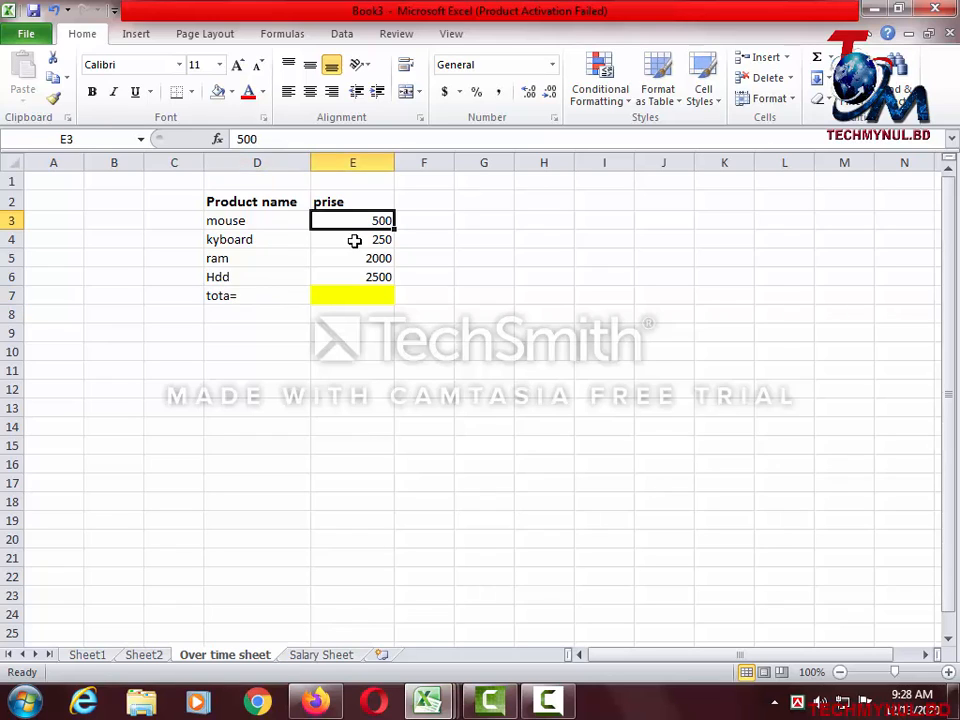
{"action": "left_click", "coordinate": [354, 240]}
{"action": "left_click", "coordinate": [359, 259]}
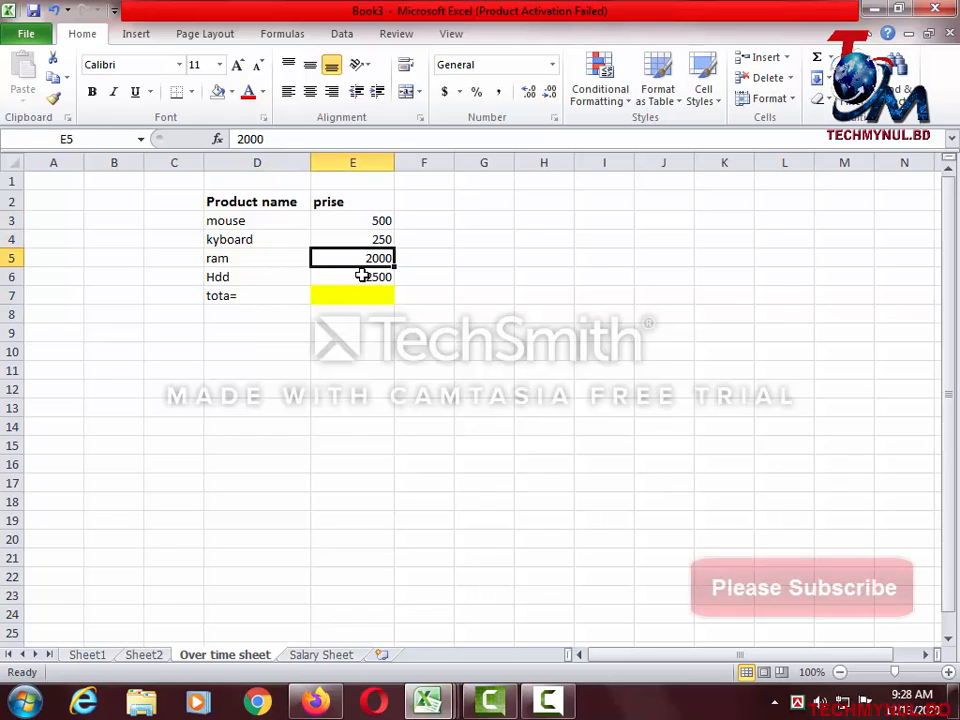
- Total the four prices in the yellow cell E7 with the cell-by-cell addition formula =E3+E4+E5+E6
{"action": "left_click", "coordinate": [362, 296]}
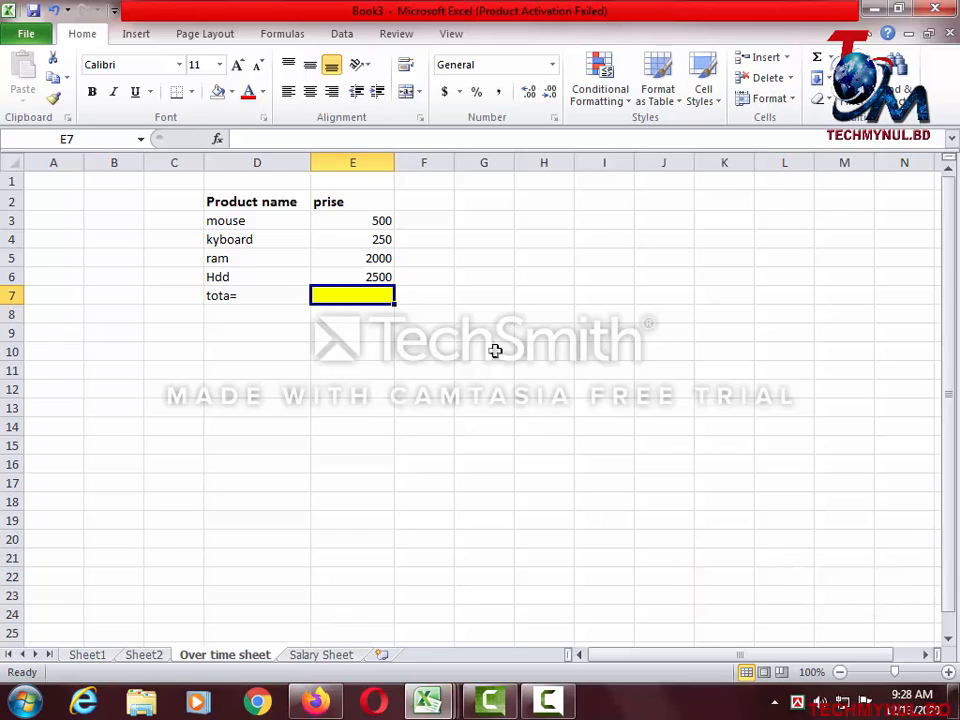
{"action": "type", "text": "="}
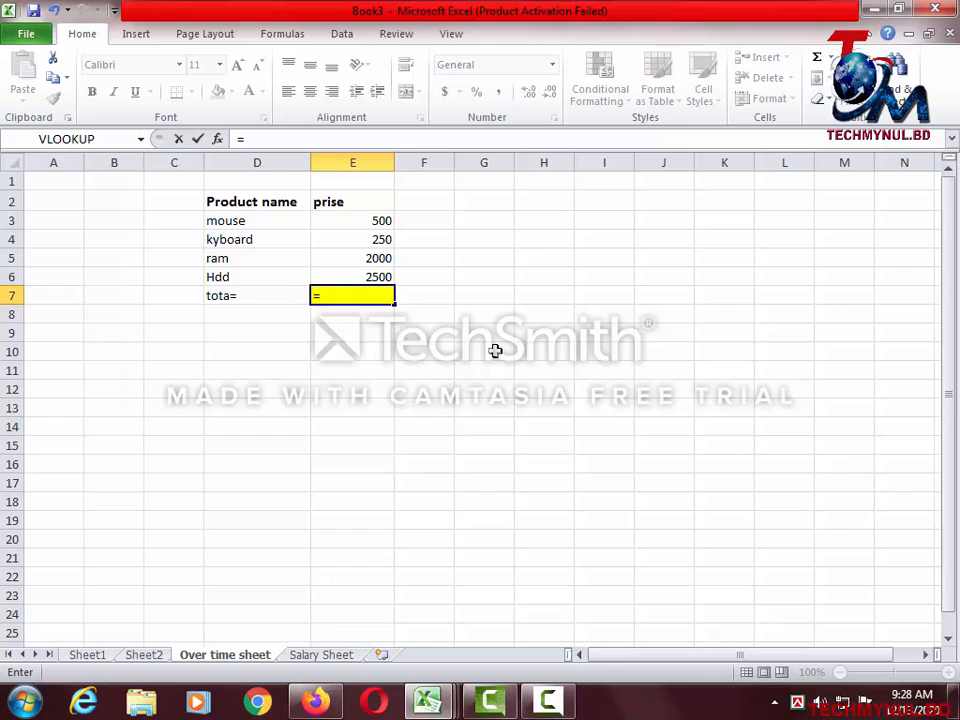
{"action": "left_click", "coordinate": [373, 222]}
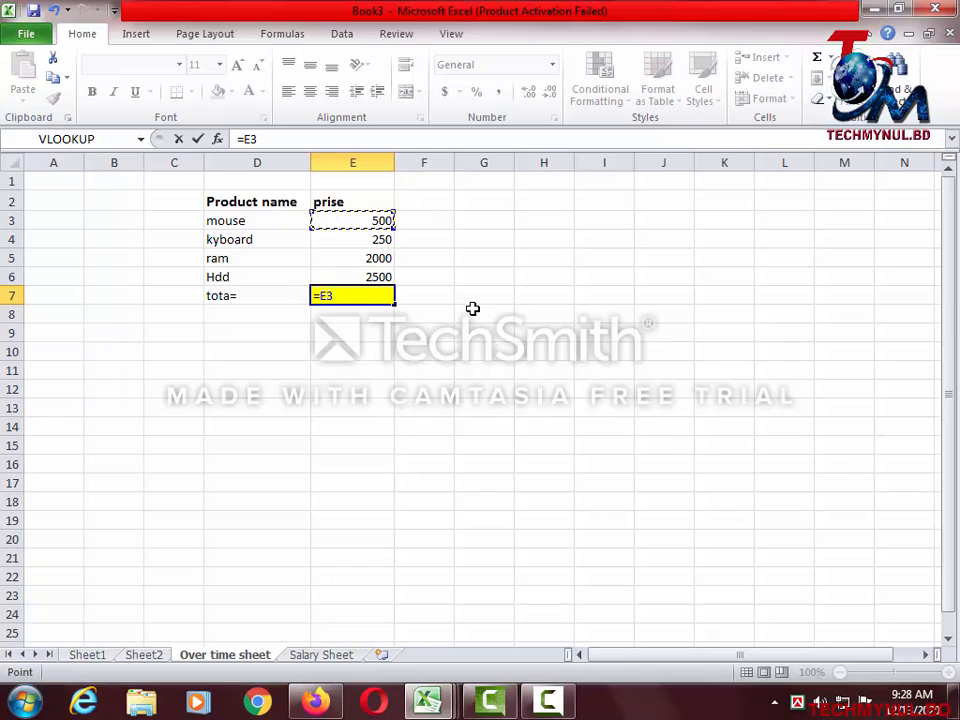
{"action": "type", "text": "+"}
{"action": "left_click", "coordinate": [373, 240]}
{"action": "type", "text": "+"}
{"action": "left_click", "coordinate": [358, 261]}
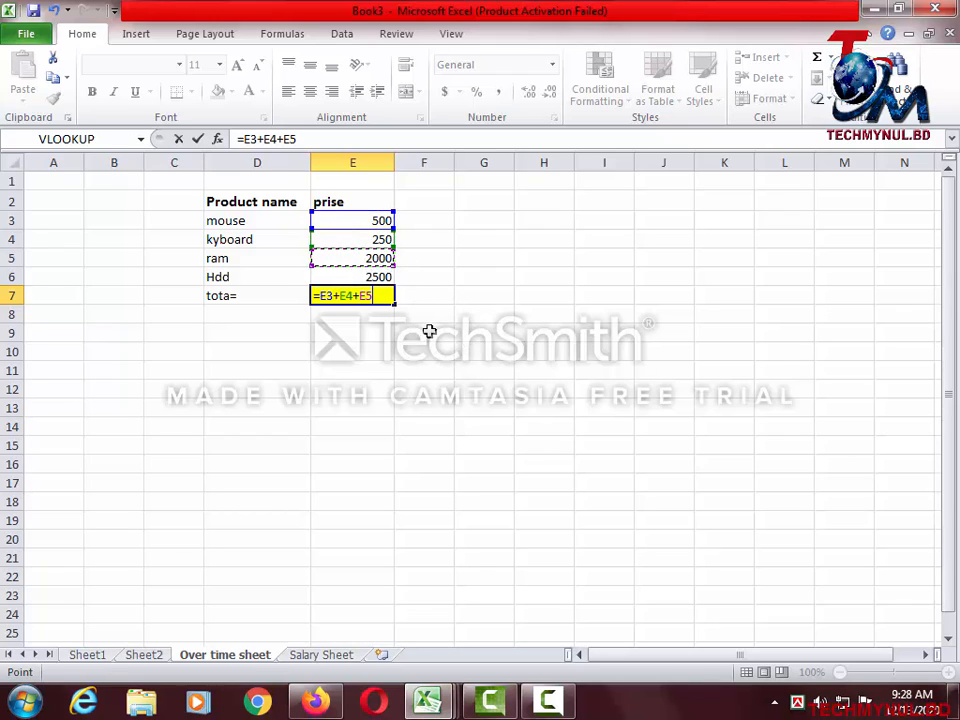
{"action": "type", "text": "+"}
{"action": "left_click", "coordinate": [369, 279]}
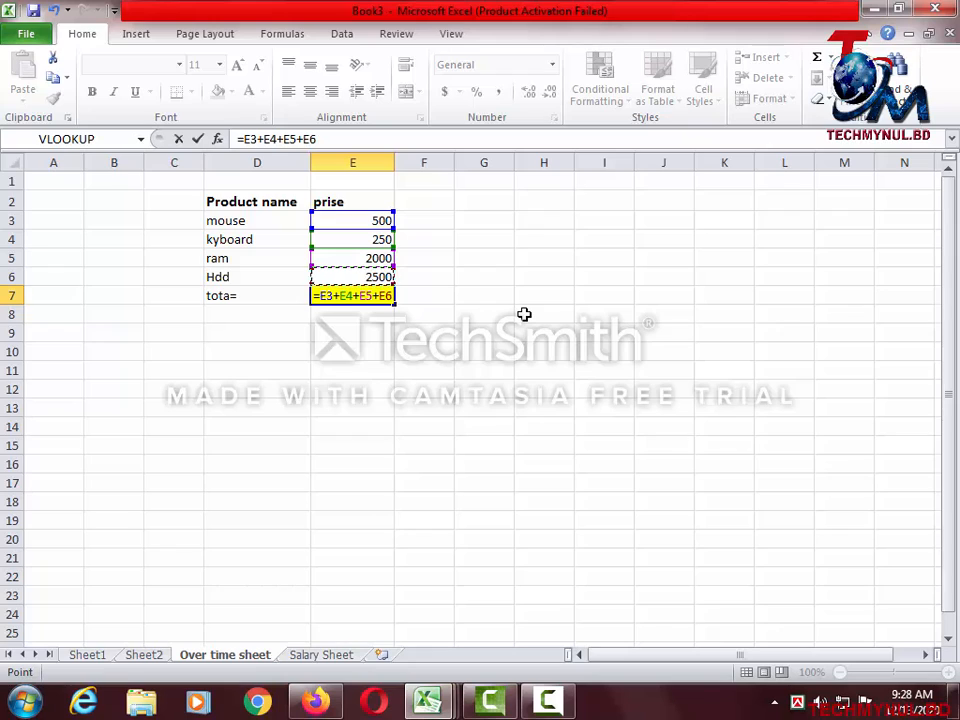
{"action": "key", "text": "Return"}
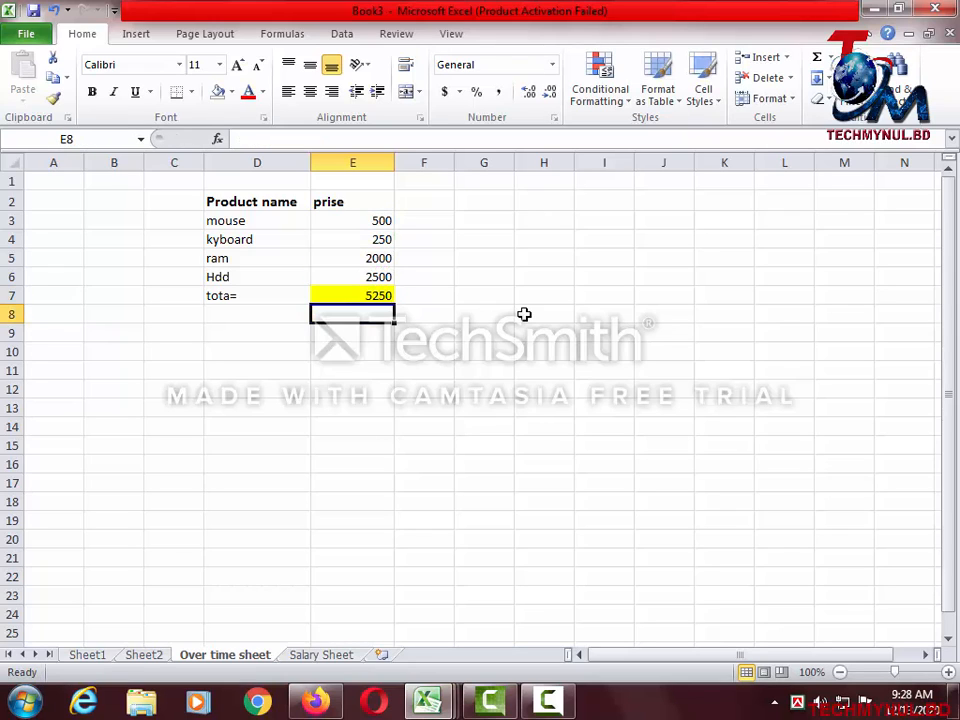
- Replace the addition formula in cell E7 with the function formula =sum(e3:e6)
{"action": "left_click", "coordinate": [372, 295]}
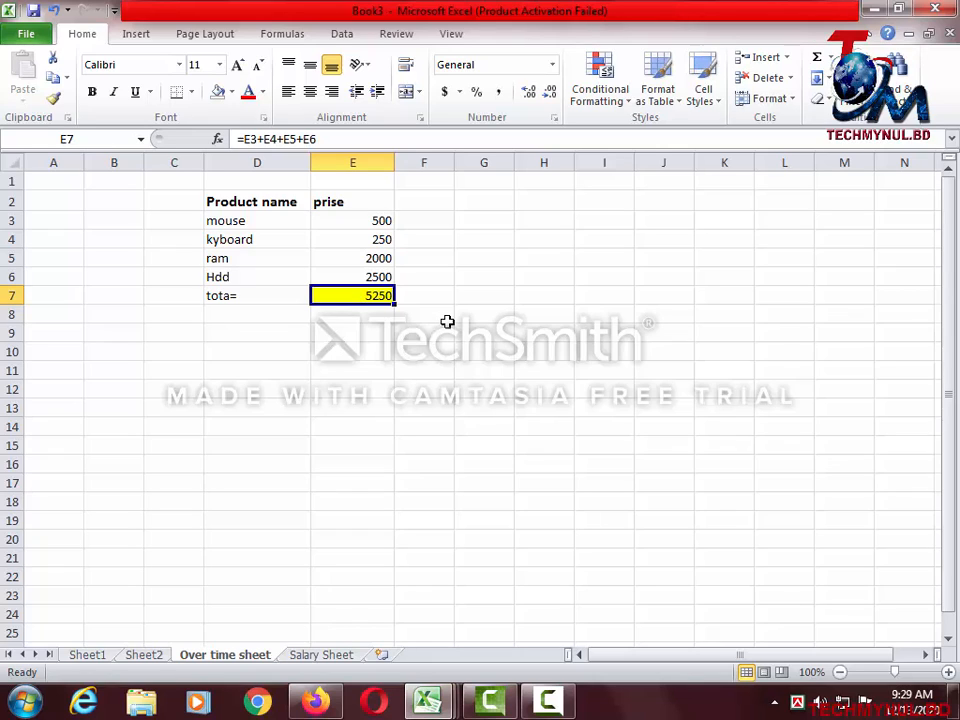
{"action": "key", "text": "Delete"}
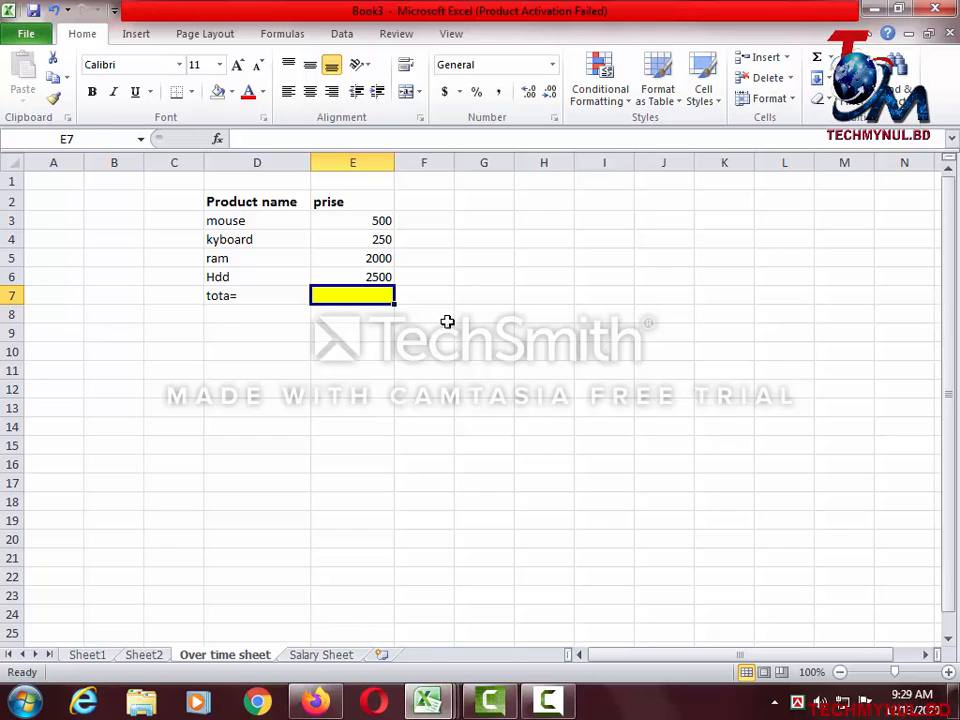
{"action": "type", "text": "="}
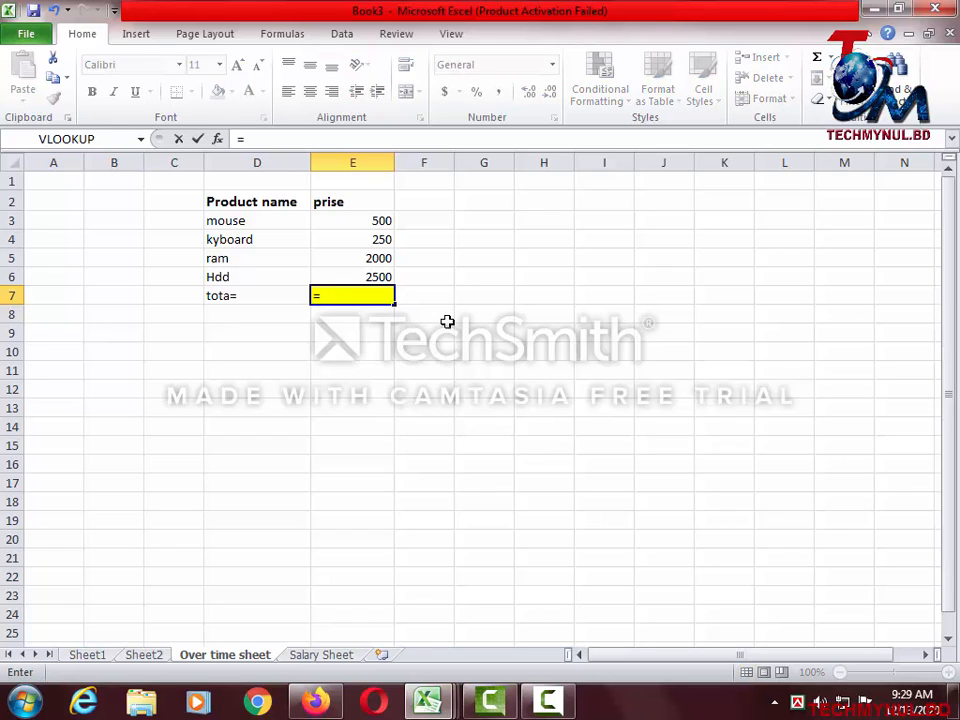
{"action": "type", "text": "sum"}
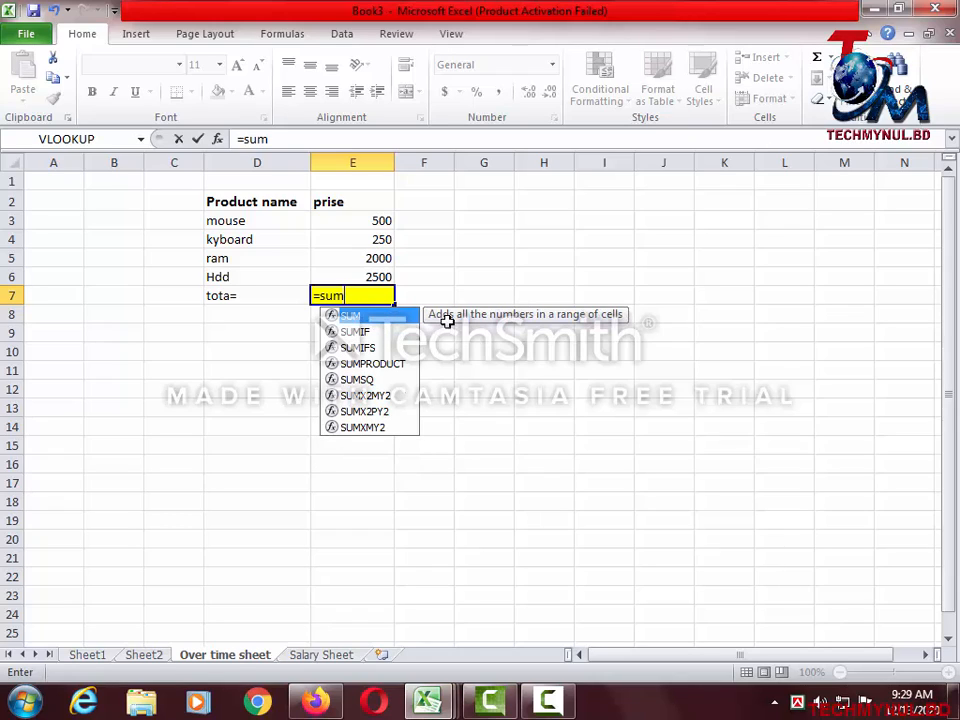
{"action": "type", "text": "("}
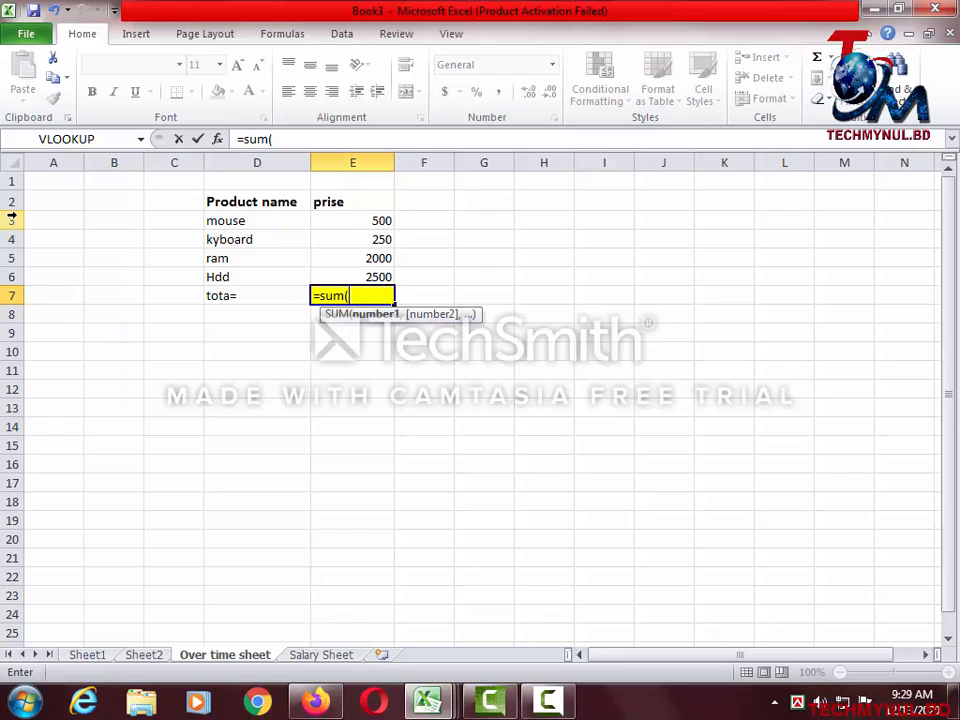
{"action": "type", "text": "e3:"}
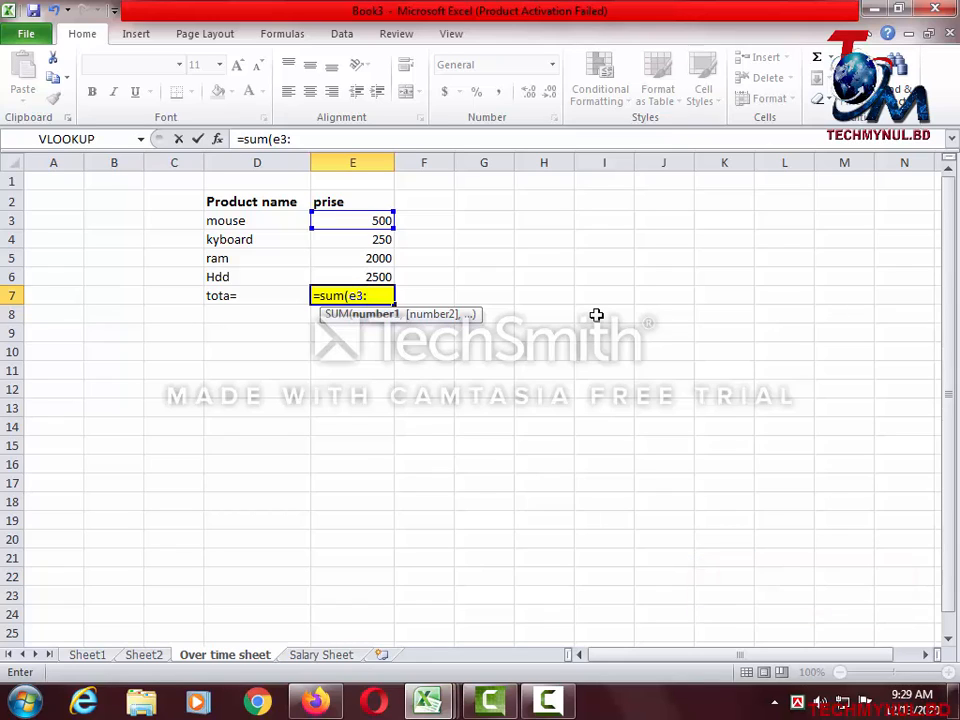
{"action": "type", "text": "e6)"}
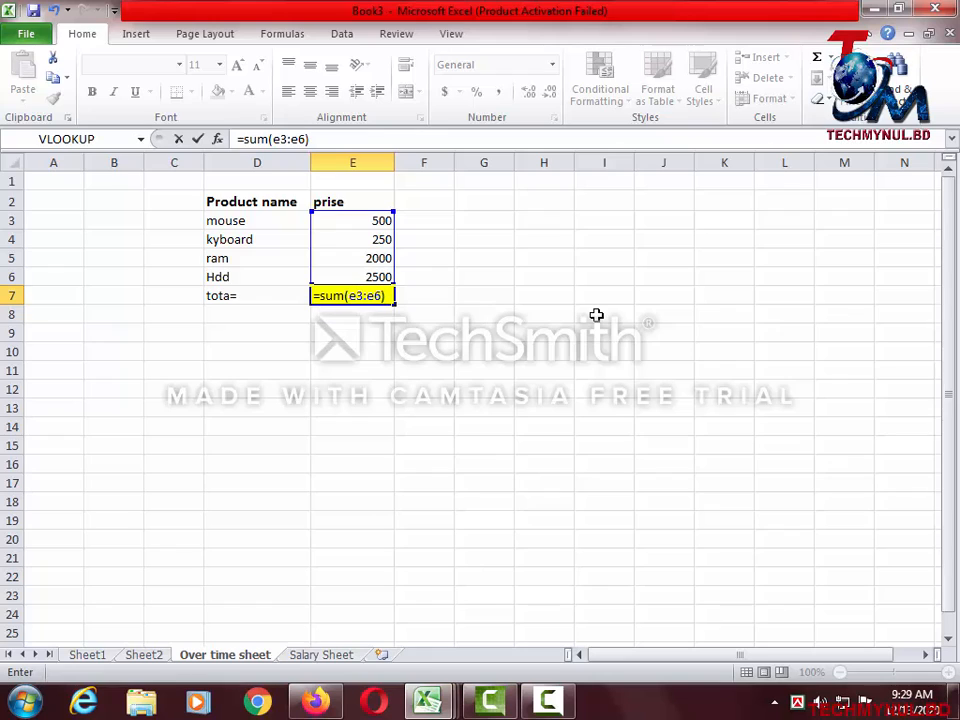
{"action": "key", "text": "Return"}
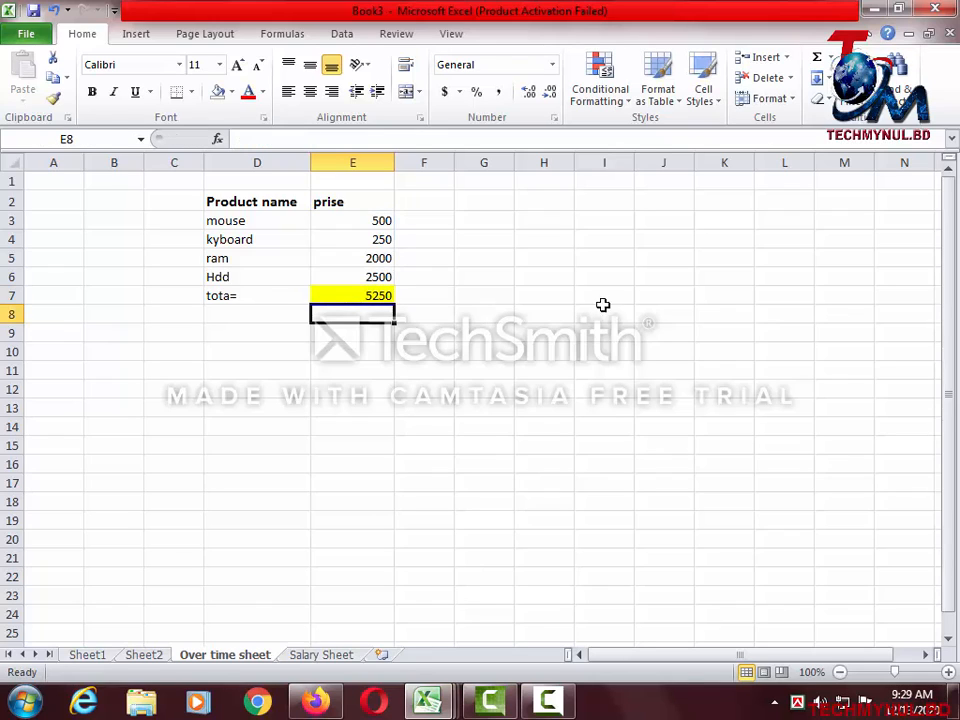
- Clear cell E7 and rebuild its SUM formula by selecting the price range E3:E6 on the worksheet
{"action": "left_click", "coordinate": [364, 296]}
{"action": "key", "text": "Delete"}
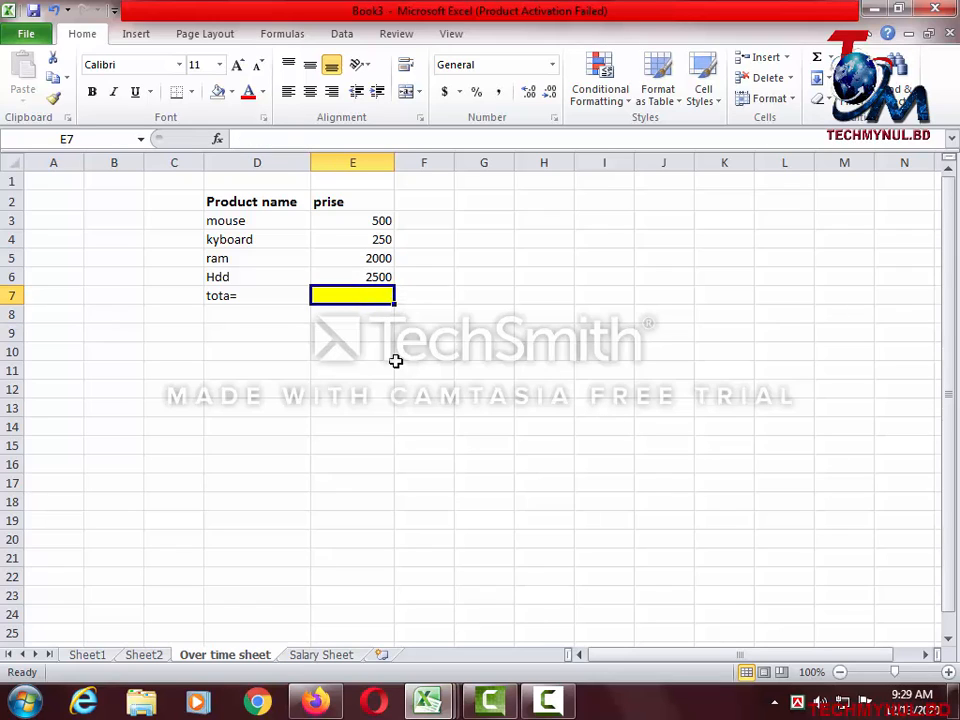
{"action": "type", "text": "=s"}
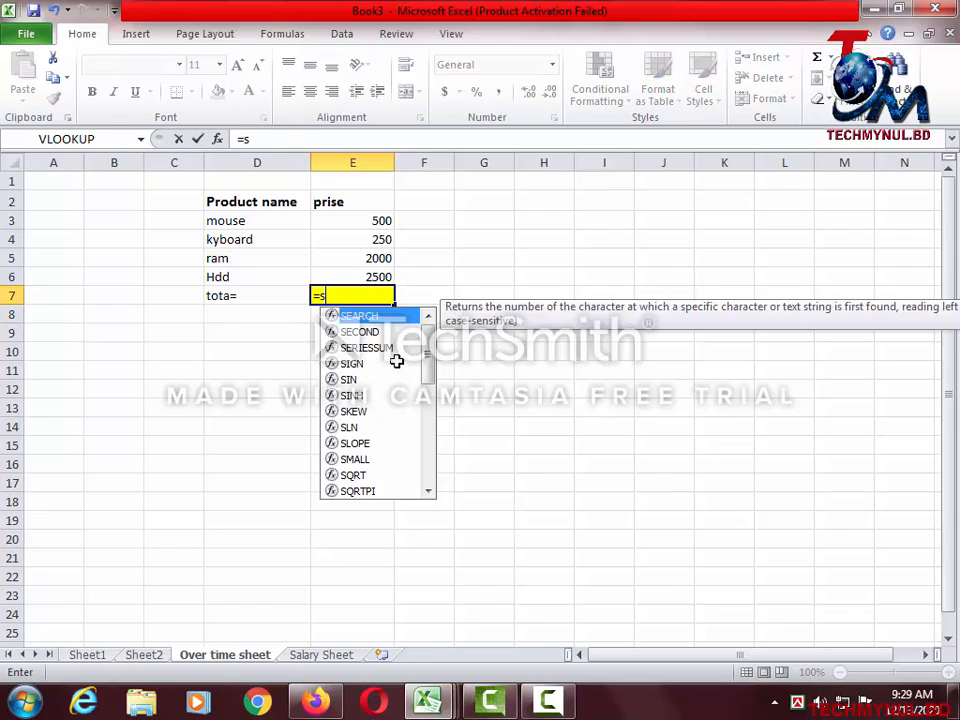
{"action": "type", "text": "um("}
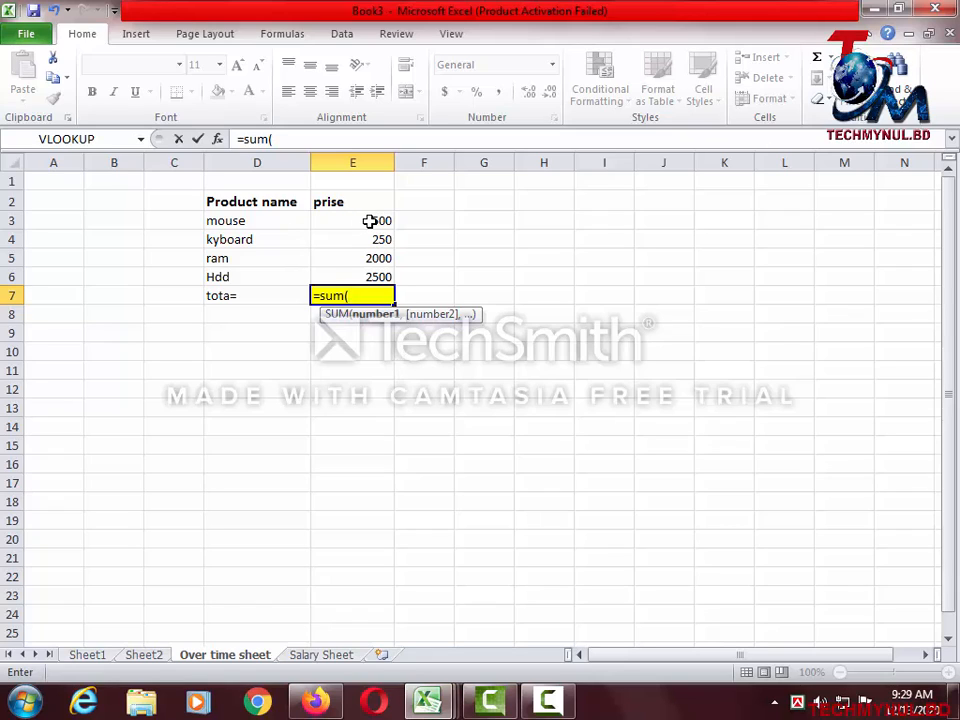
{"action": "left_click_drag", "start_coordinate": [369, 219], "coordinate": [369, 271]}
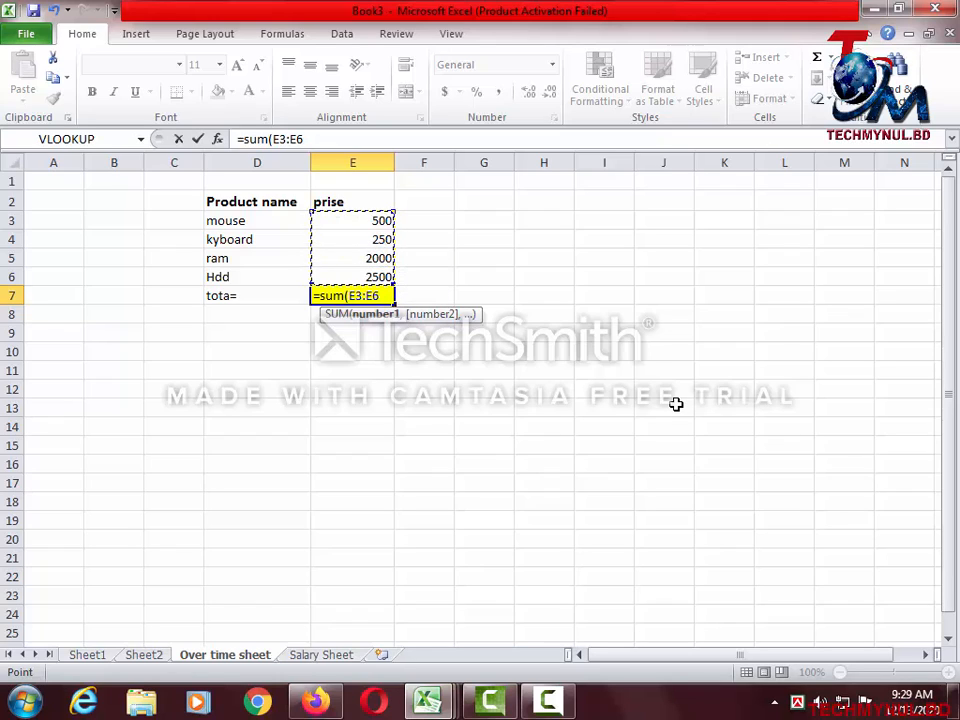
{"action": "type", "text": ")"}
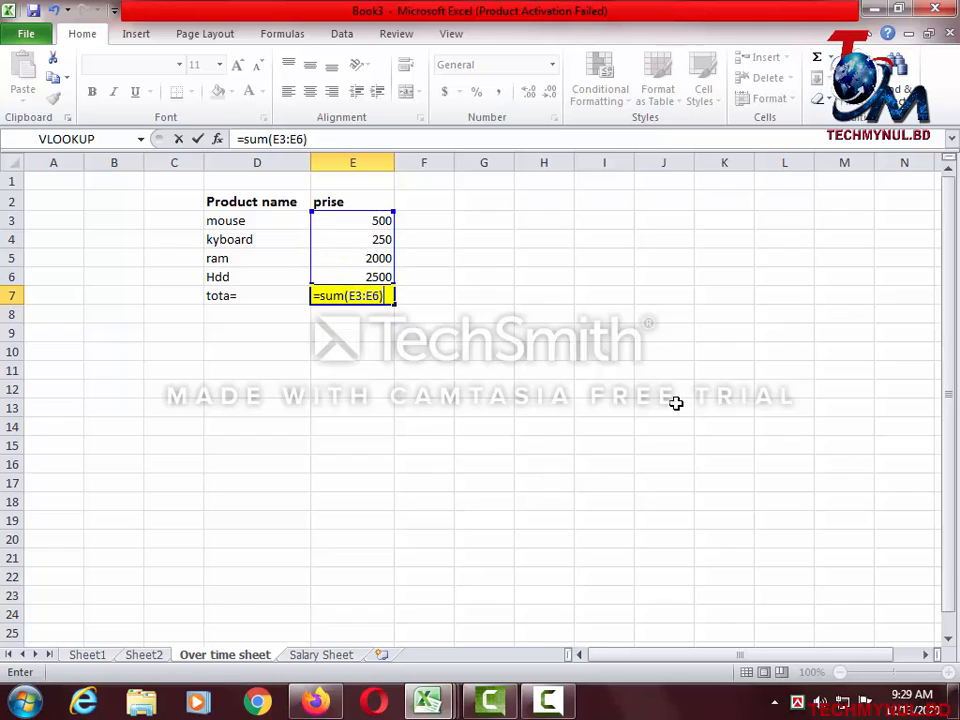
{"action": "key", "text": "Return"}
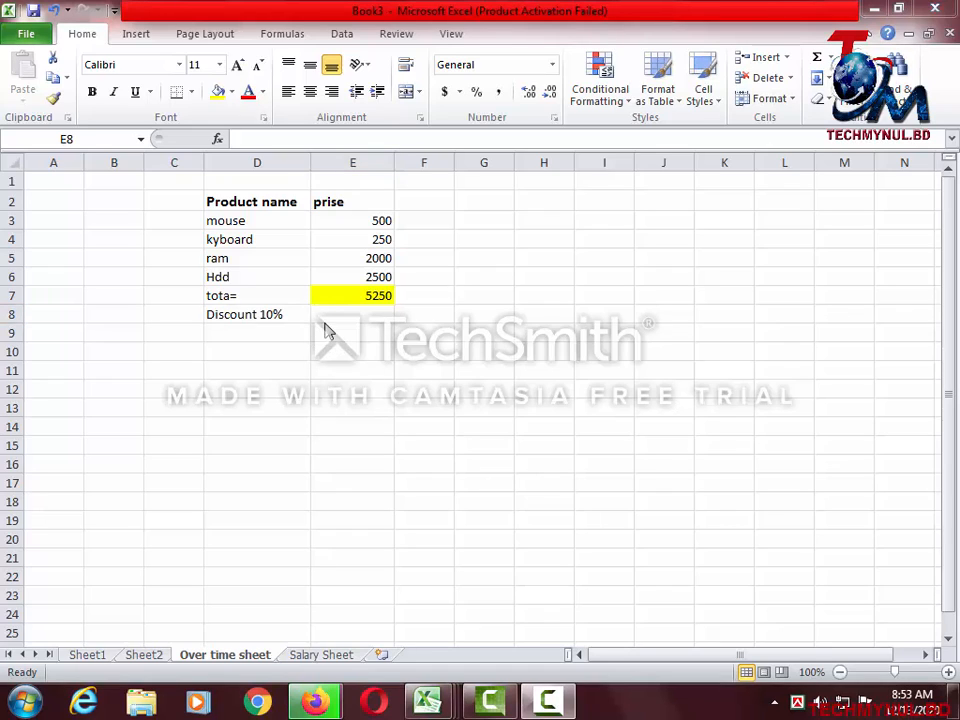
- Calculate the 10% discount on the total in cell E8 with the formula =E7*10%
{"action": "left_click", "coordinate": [384, 317]}
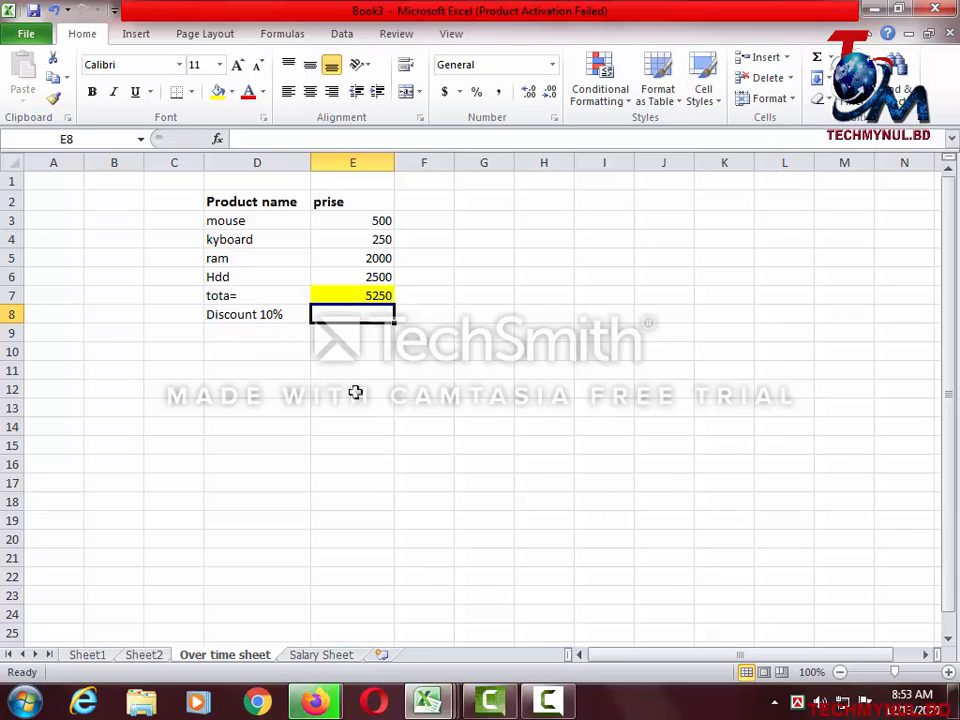
{"action": "type", "text": "="}
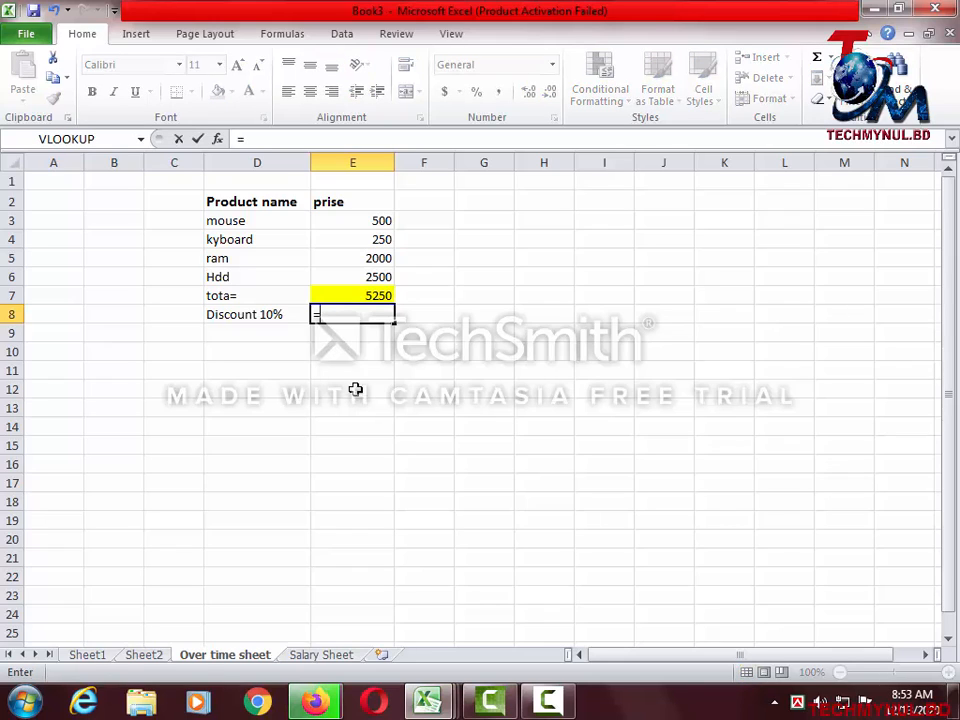
{"action": "left_click", "coordinate": [362, 294]}
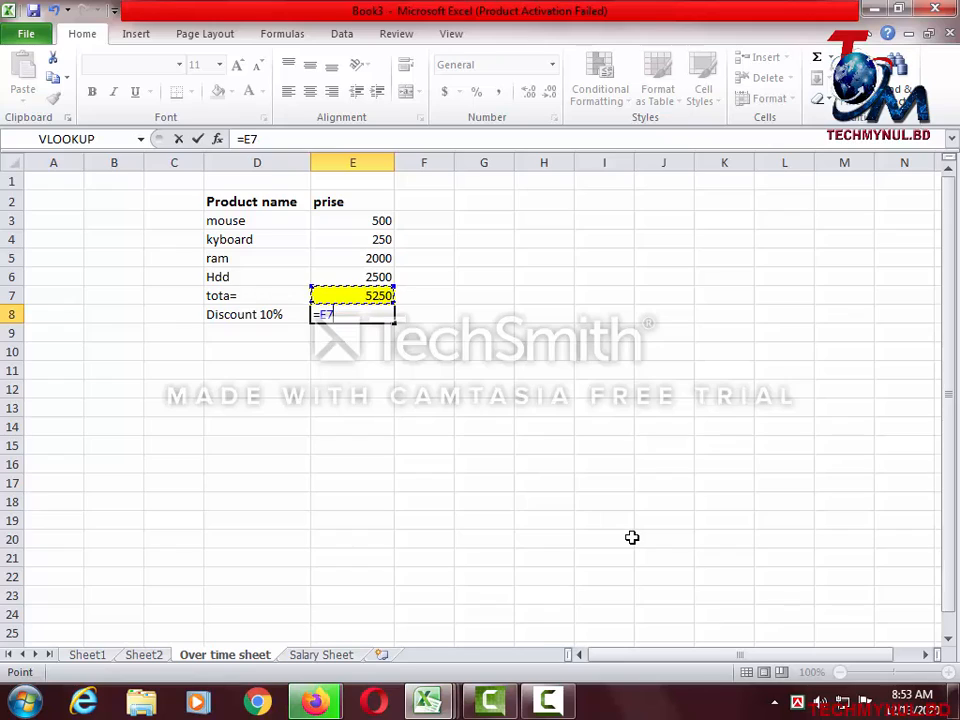
{"action": "type", "text": "*1"}
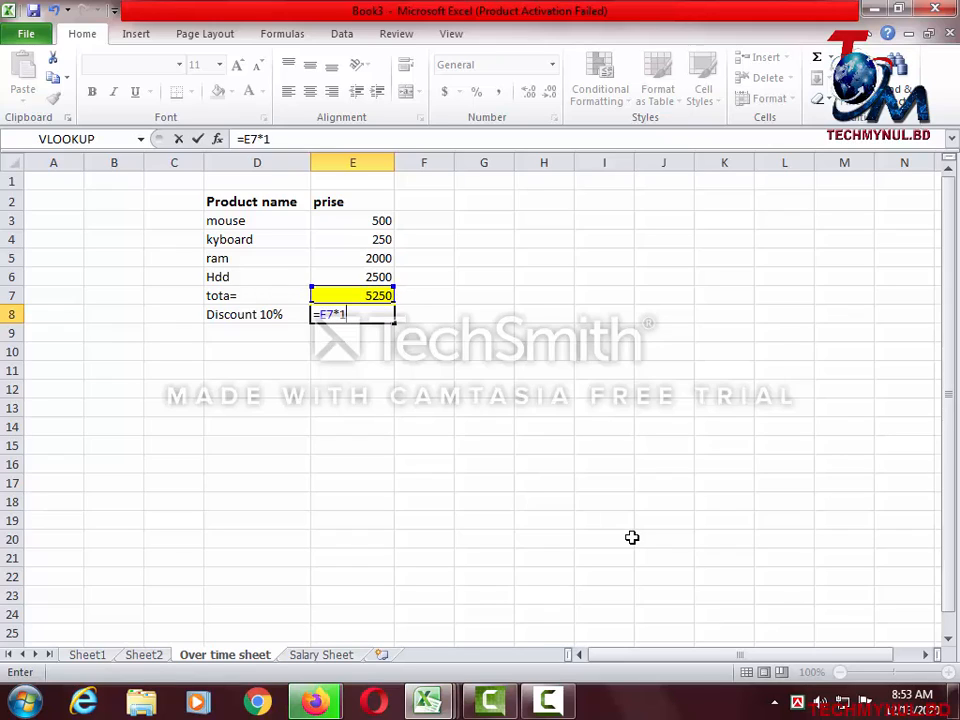
{"action": "type", "text": "0%"}
{"action": "key", "text": "Return"}
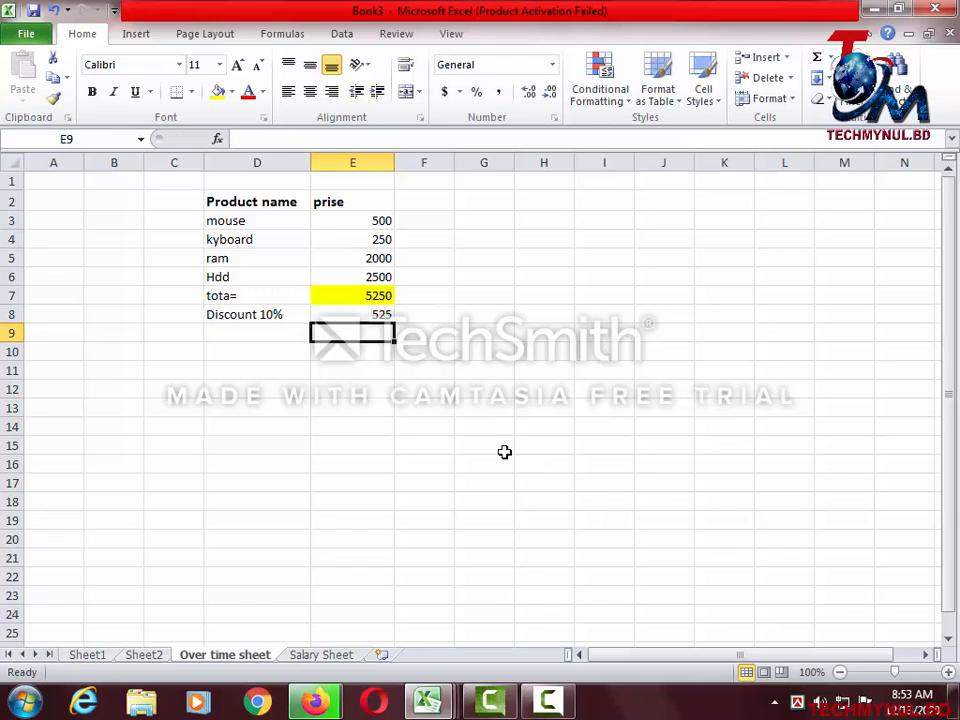
- Enter the label "net total=" in cell D9 below the discount label
{"action": "left_click", "coordinate": [254, 333]}
{"action": "type", "text": "new"}
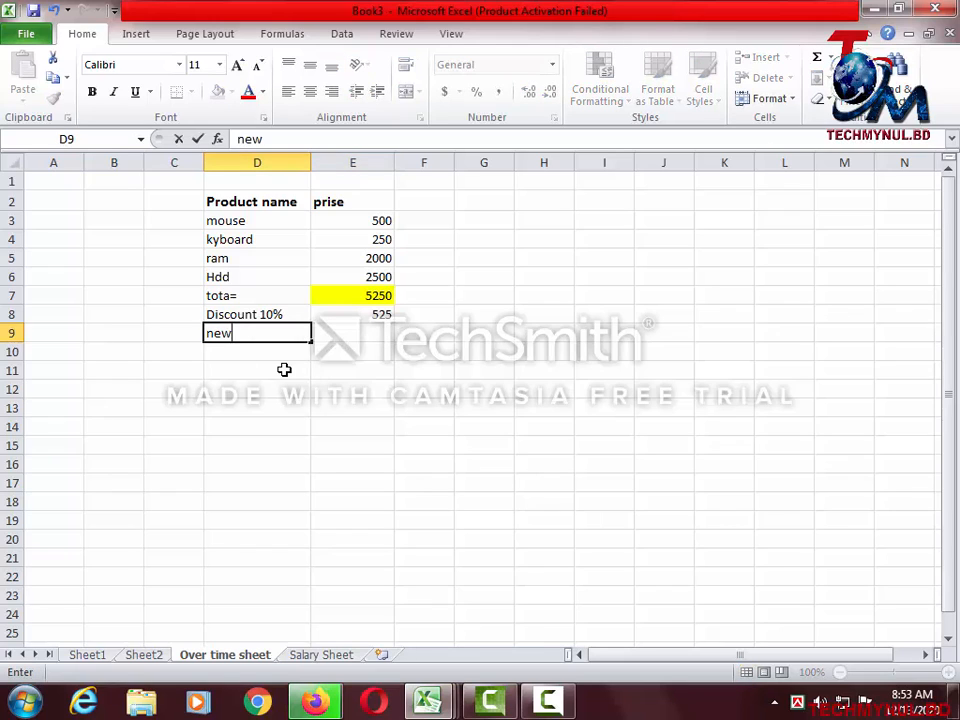
{"action": "type", "text": "t"}
{"action": "key", "text": "BackSpace"}
{"action": "key", "text": "BackSpace"}
{"action": "type", "text": "t t"}
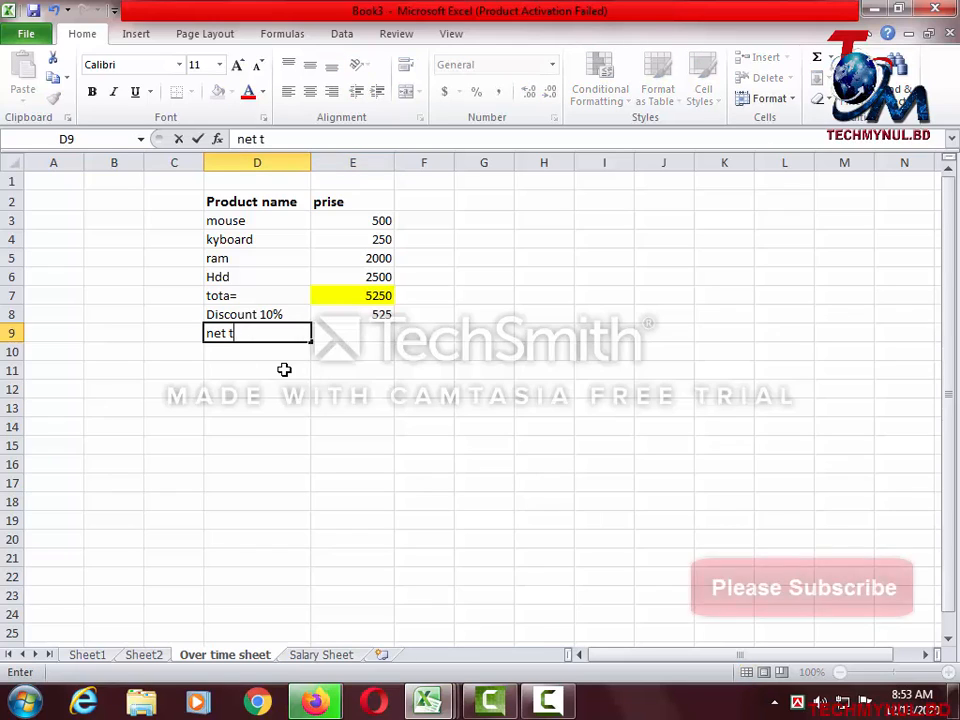
{"action": "type", "text": "otal="}
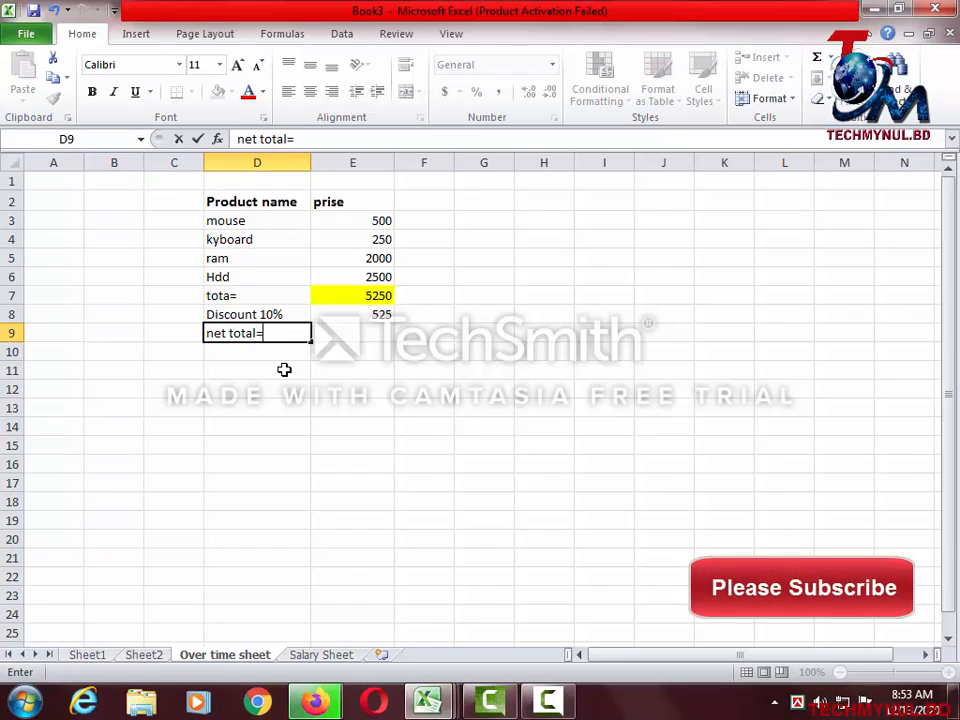
{"action": "key", "text": "Tab"}
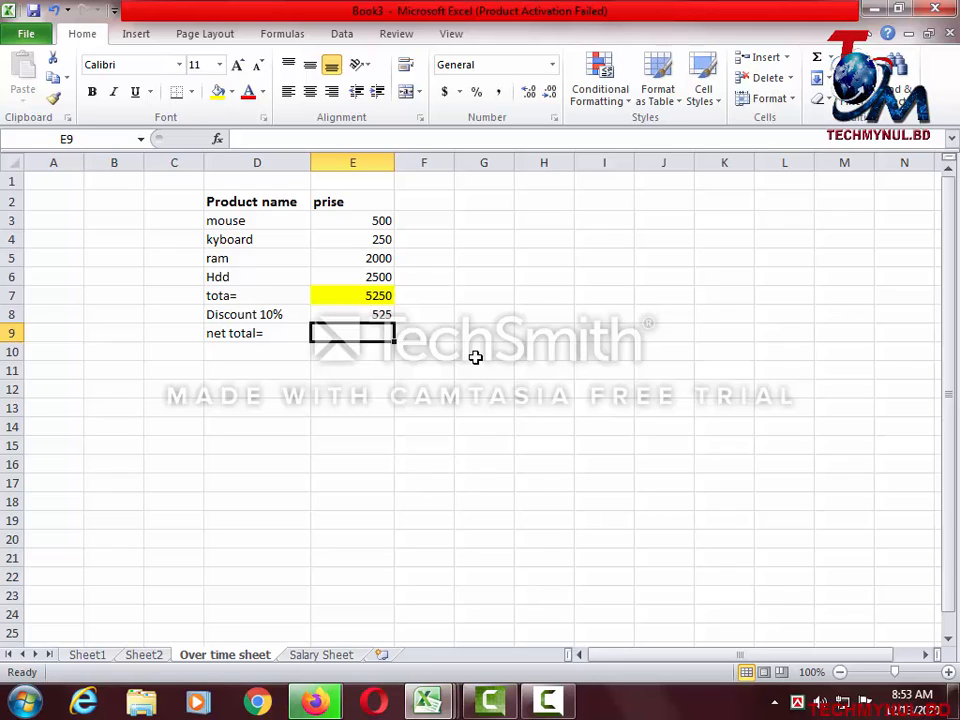
- Calculate the net total in cell E9 by subtracting the discount from the total with =E7-E8
{"action": "type", "text": "="}
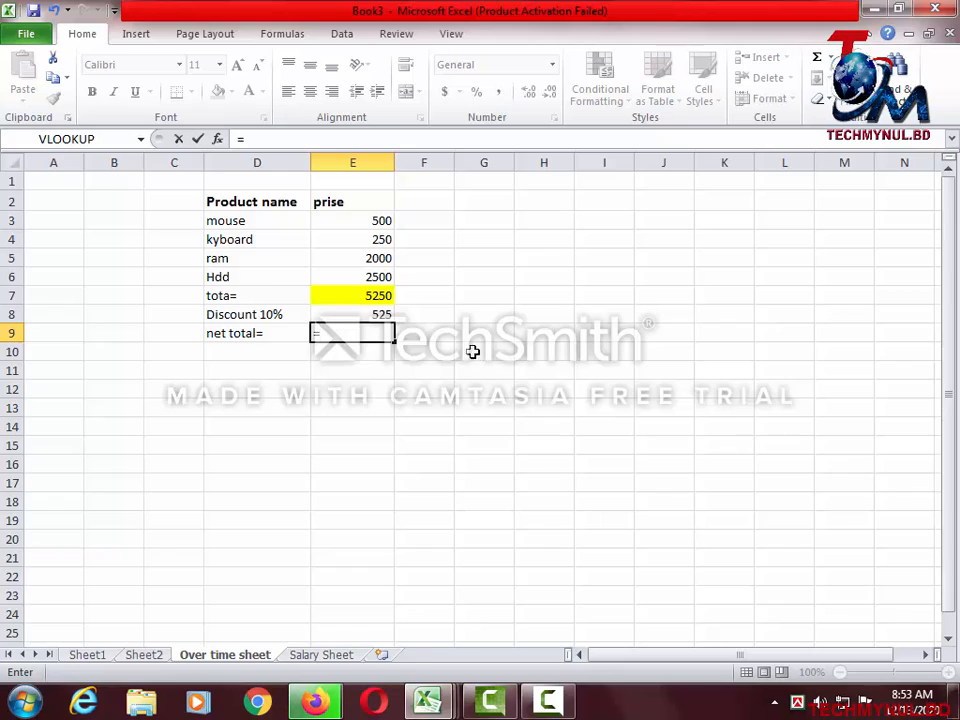
{"action": "left_click", "coordinate": [359, 298]}
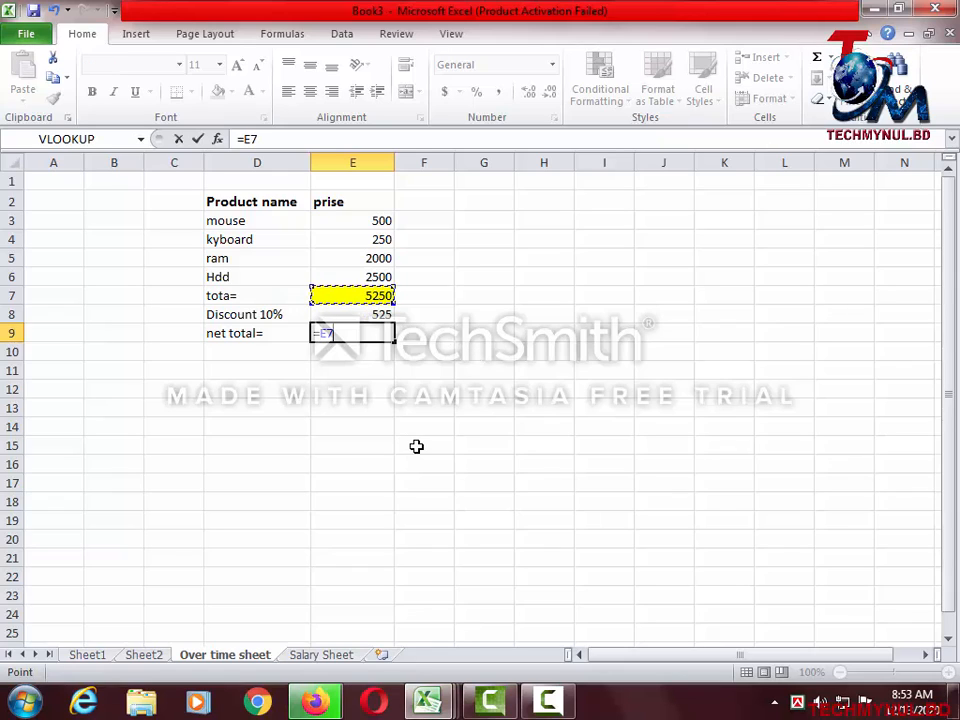
{"action": "type", "text": "-"}
{"action": "left_click", "coordinate": [367, 314]}
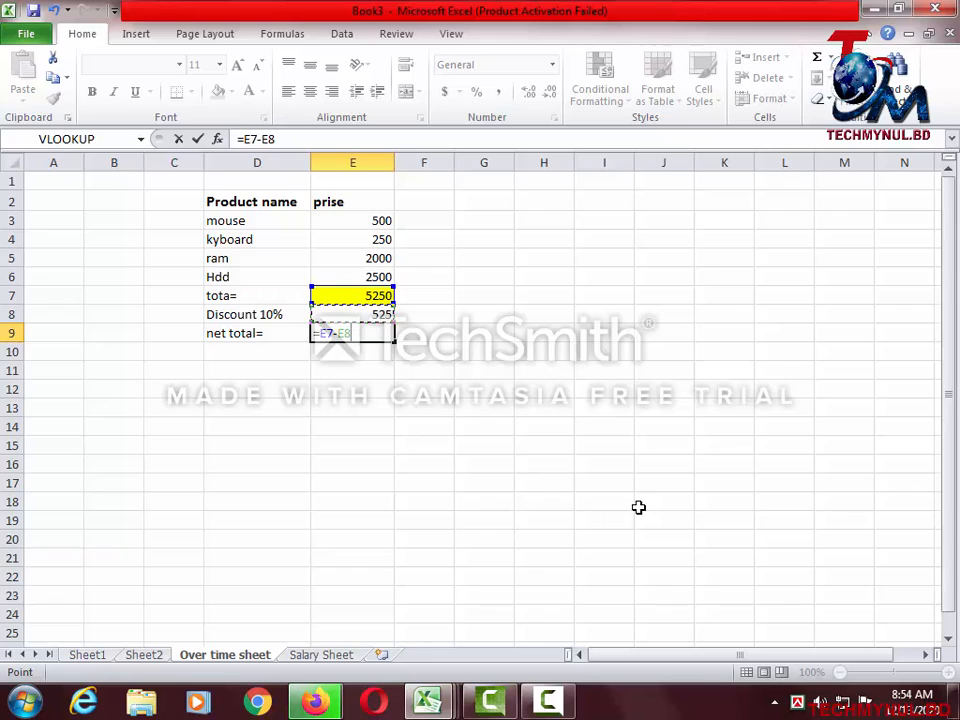
{"action": "key", "text": "Return"}
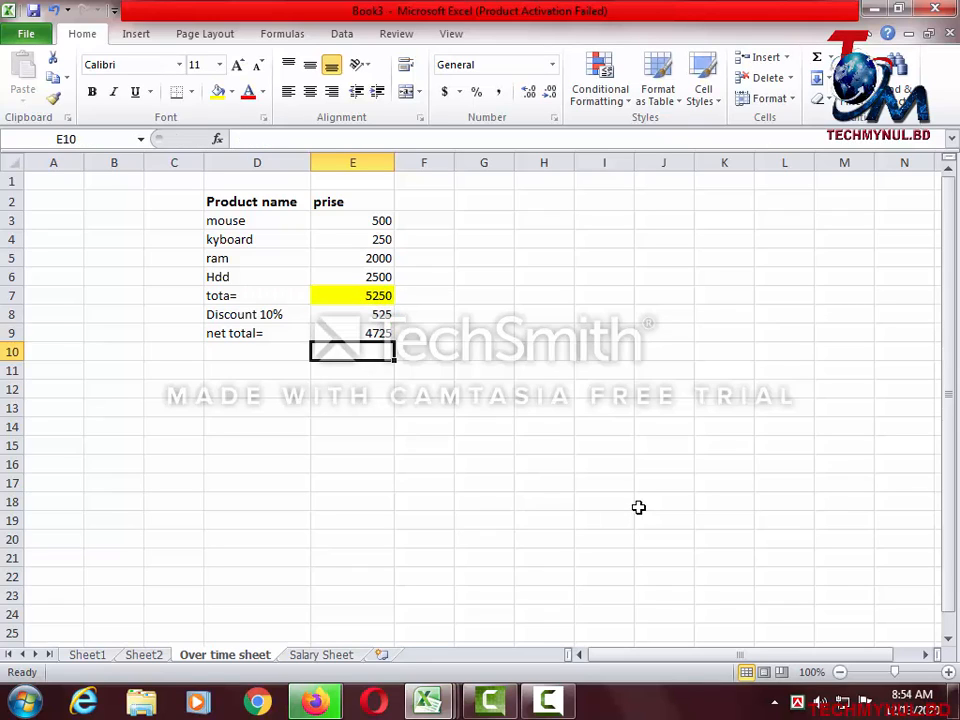
- Fill the net total cell E9 with yellow to match the highlighted total
{"action": "left_click", "coordinate": [366, 296]}
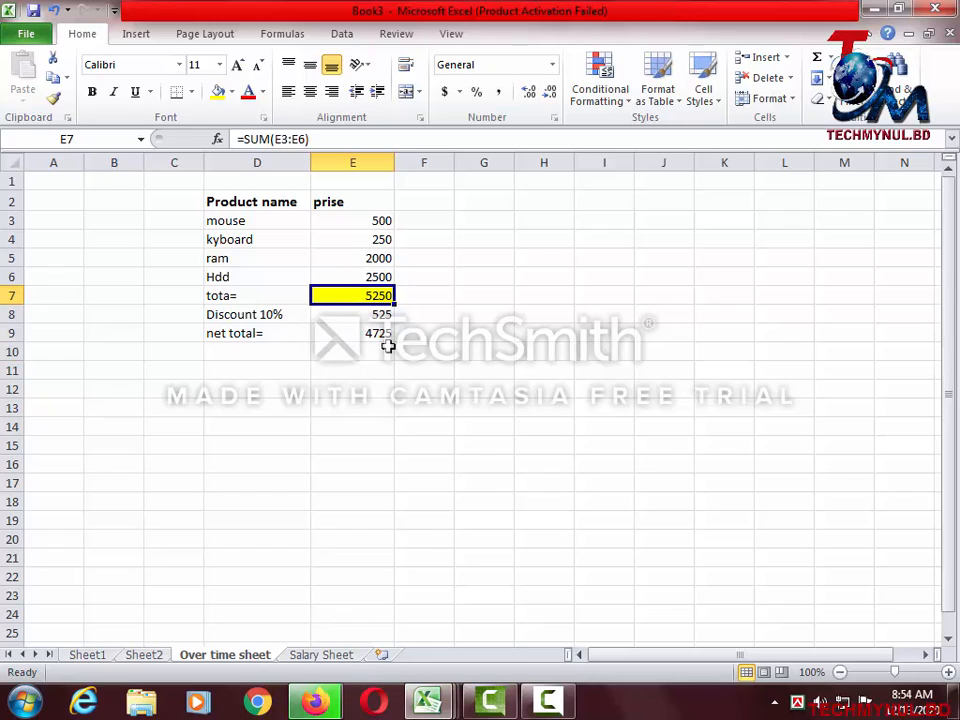
{"action": "left_click", "coordinate": [364, 316]}
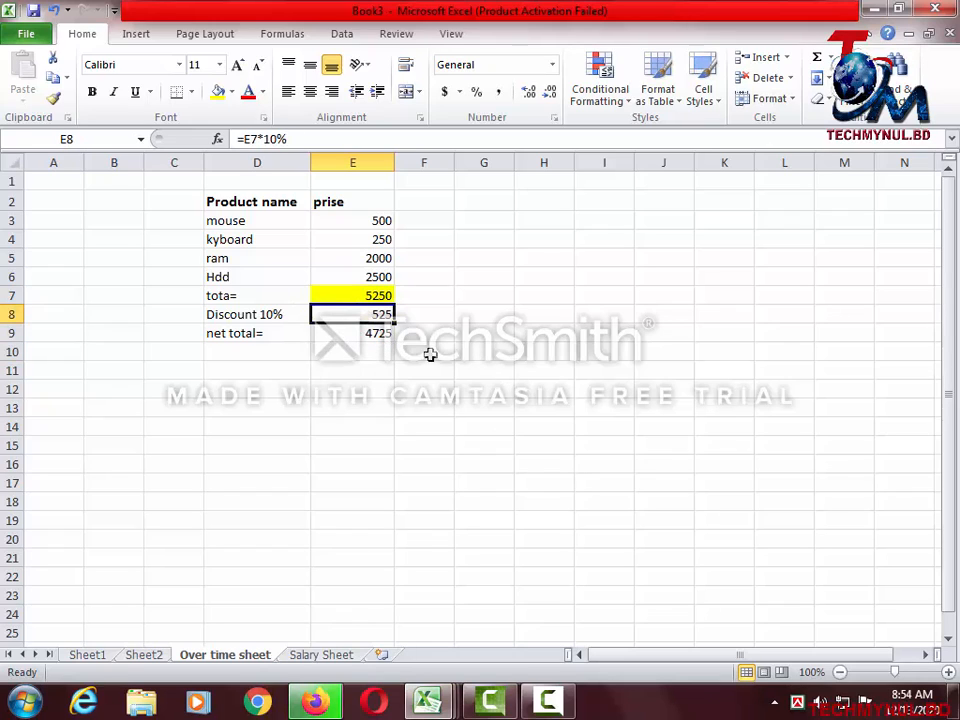
{"action": "left_click", "coordinate": [364, 332]}
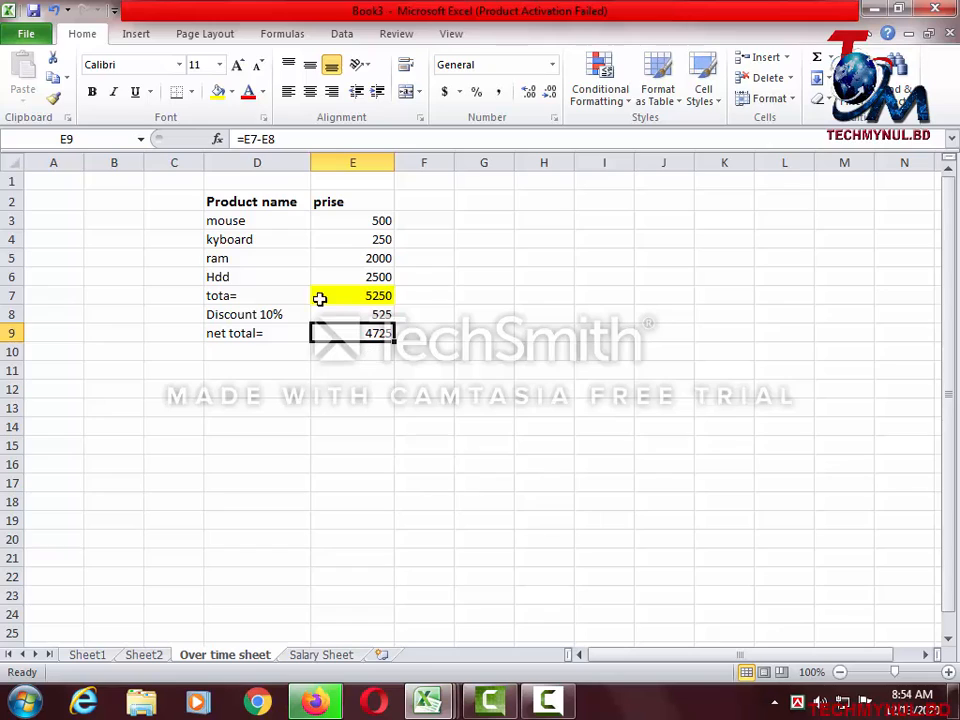
{"action": "left_click", "coordinate": [216, 92]}
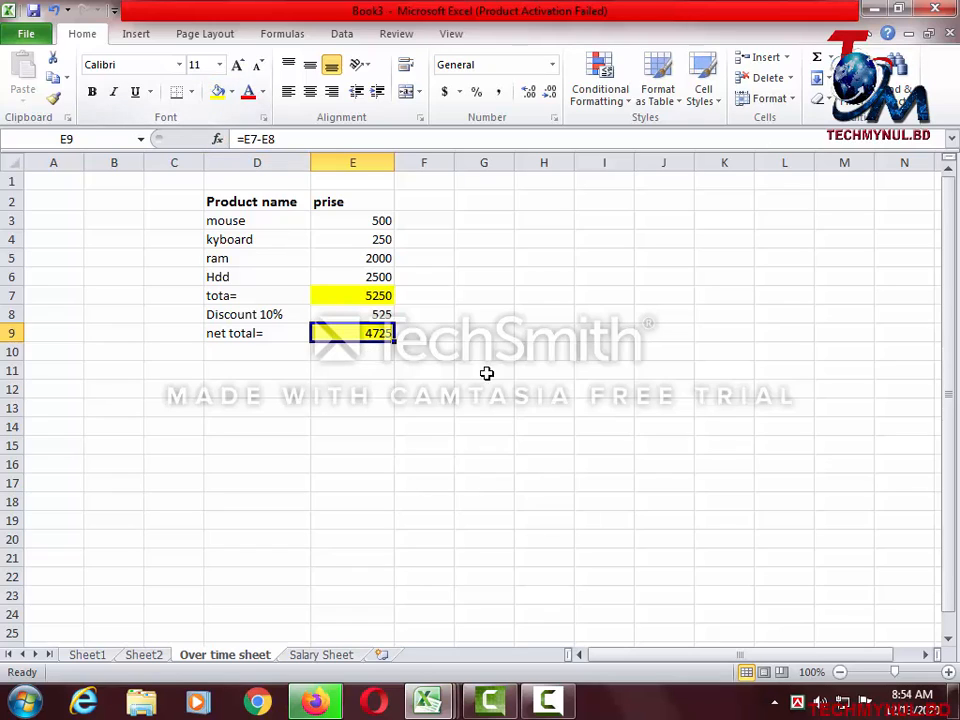
{"action": "left_click", "coordinate": [485, 352]}
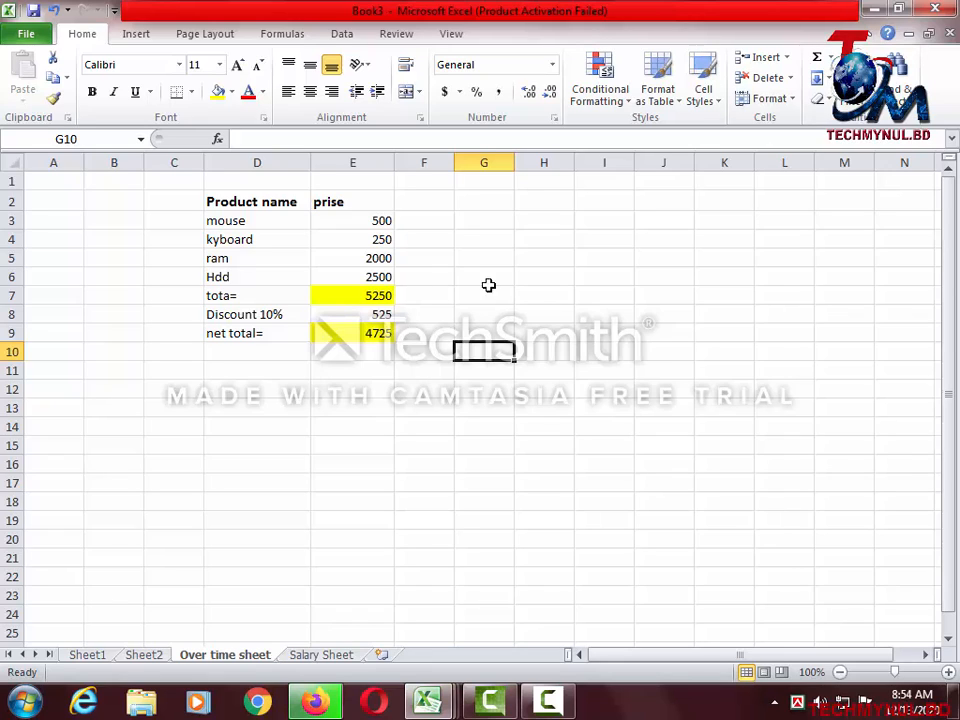
- Enter the label "average=" in cell D10 below the net total label
{"action": "left_click", "coordinate": [348, 352]}
{"action": "left_click", "coordinate": [268, 353]}
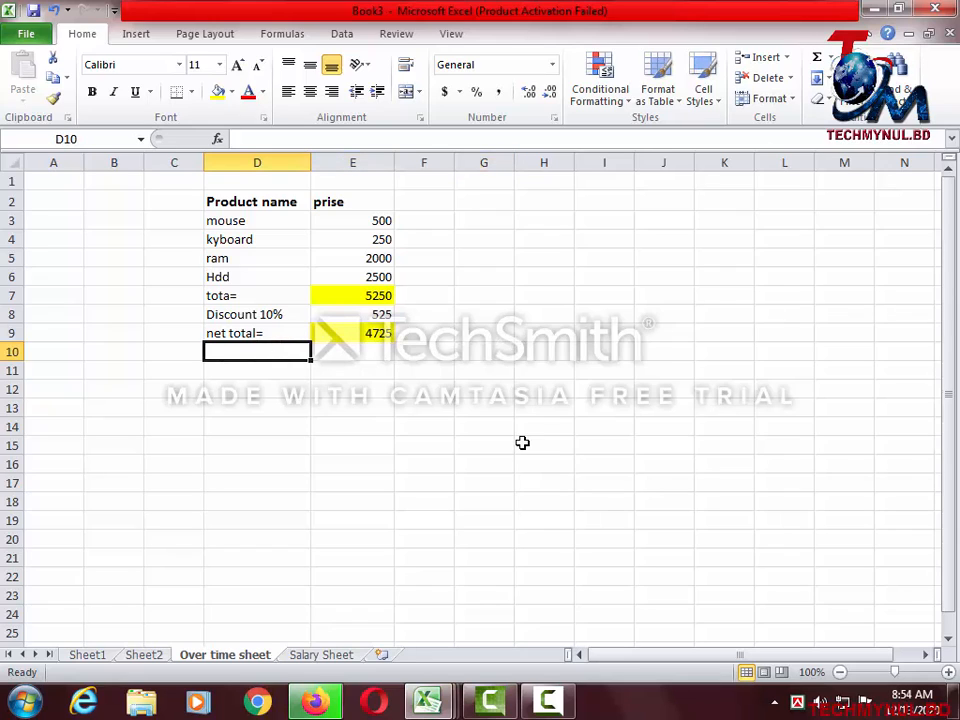
{"action": "type", "text": "ava"}
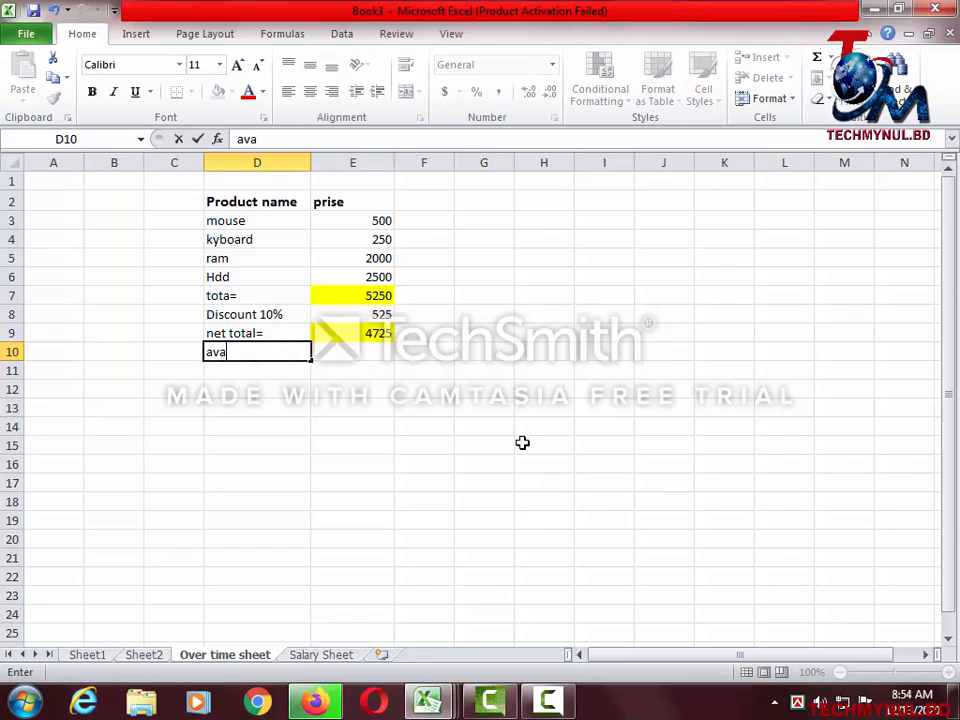
{"action": "key", "text": "BackSpace"}
{"action": "type", "text": "erage"}
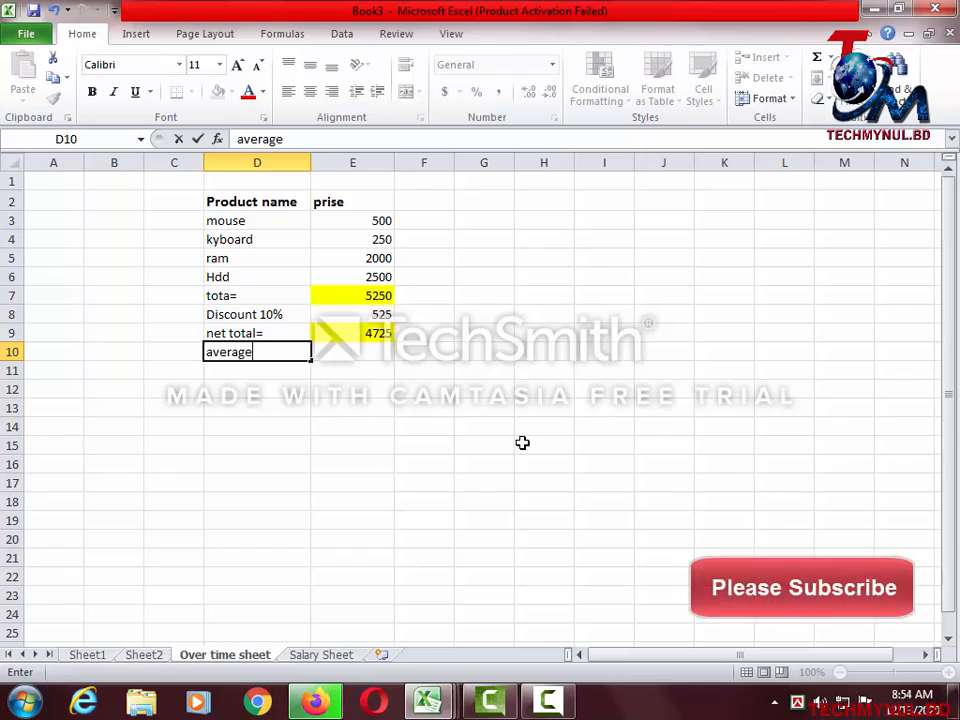
{"action": "type", "text": "="}
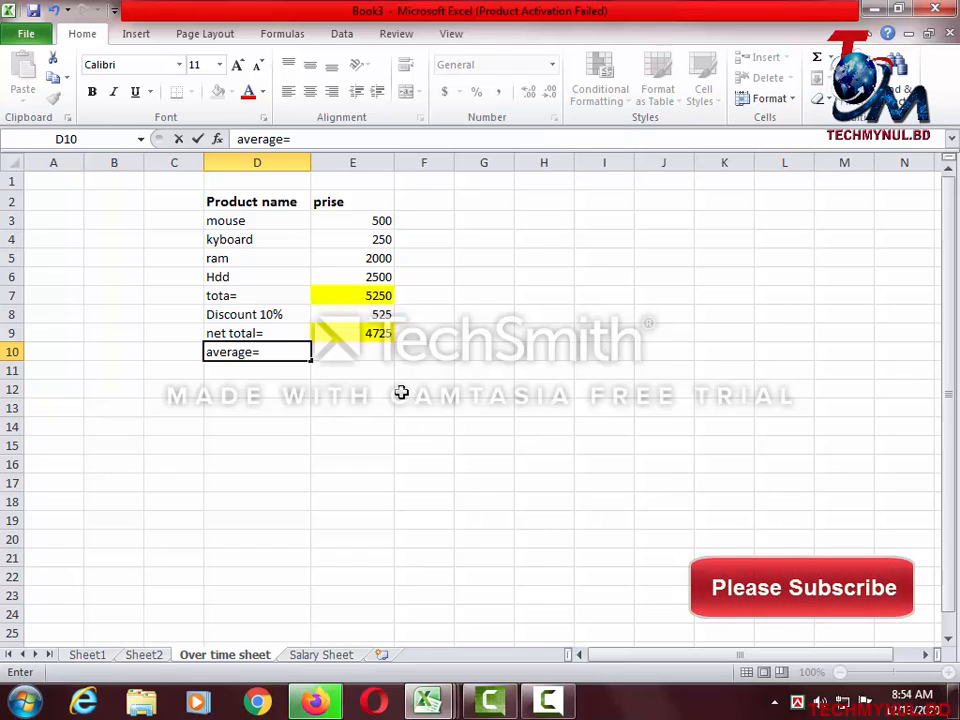
- Calculate the average of the range E3:E9 in cell E10 with the formula =AVERAGE(E3:E9)
{"action": "left_click", "coordinate": [356, 351]}
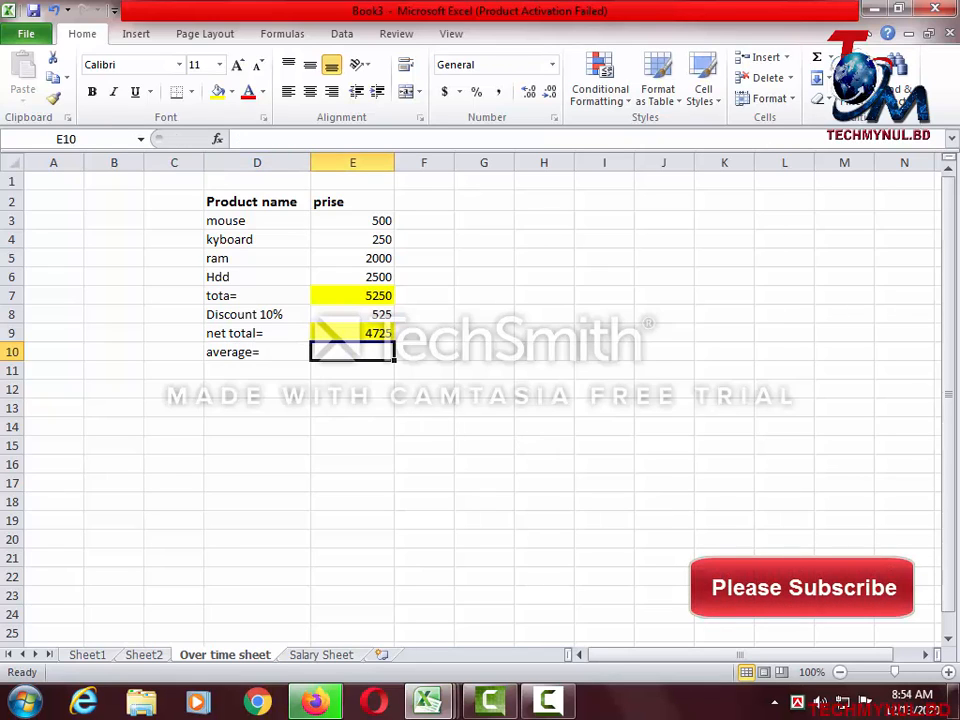
{"action": "type", "text": "="}
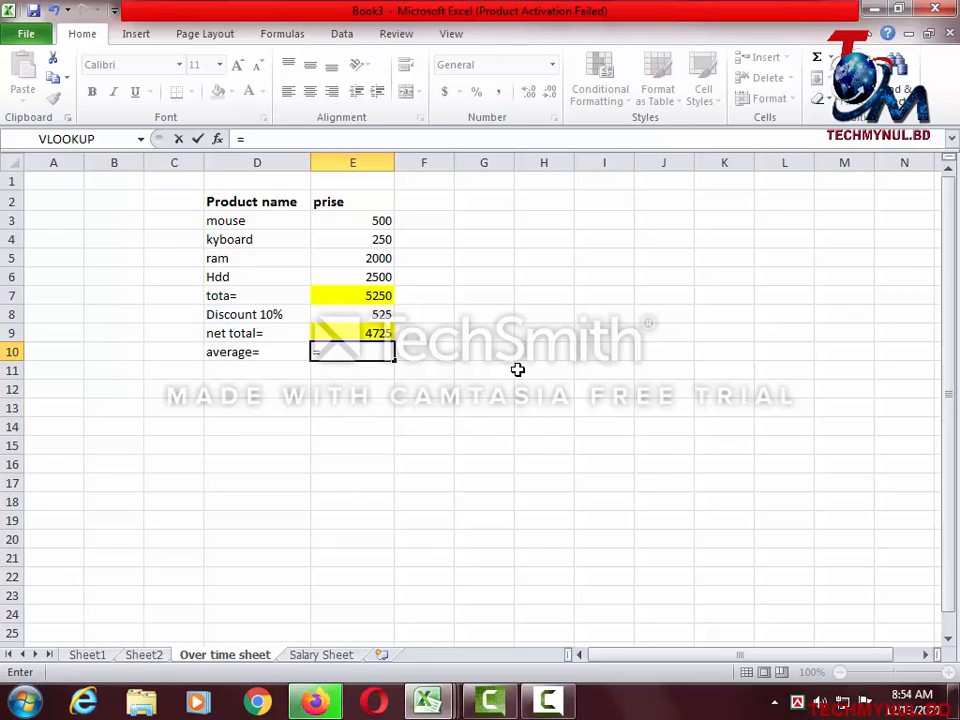
{"action": "type", "text": "a"}
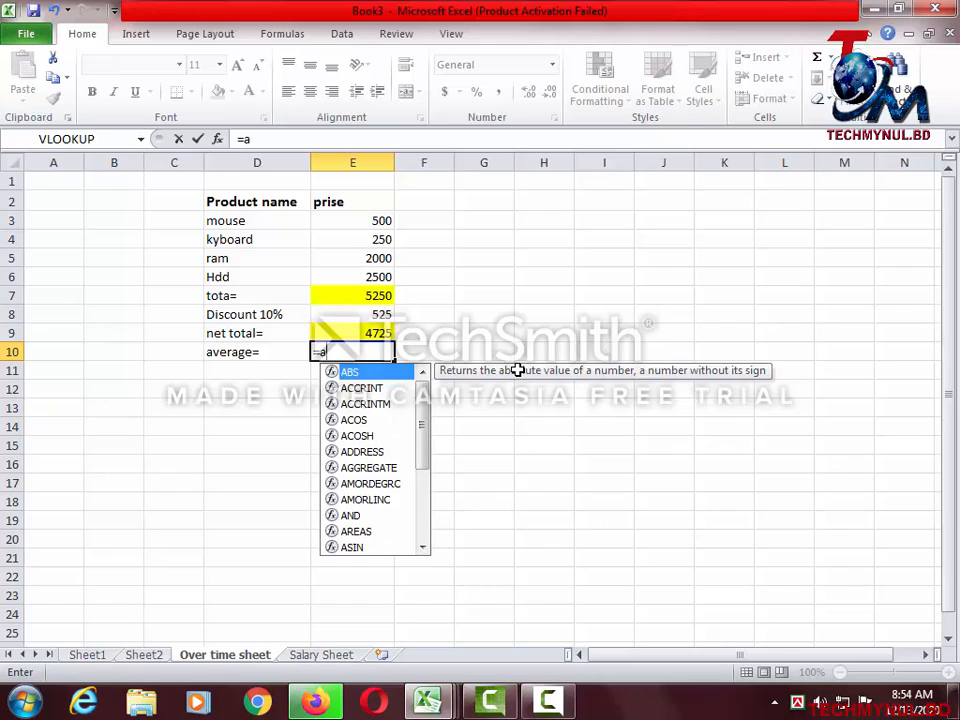
{"action": "type", "text": "verage"}
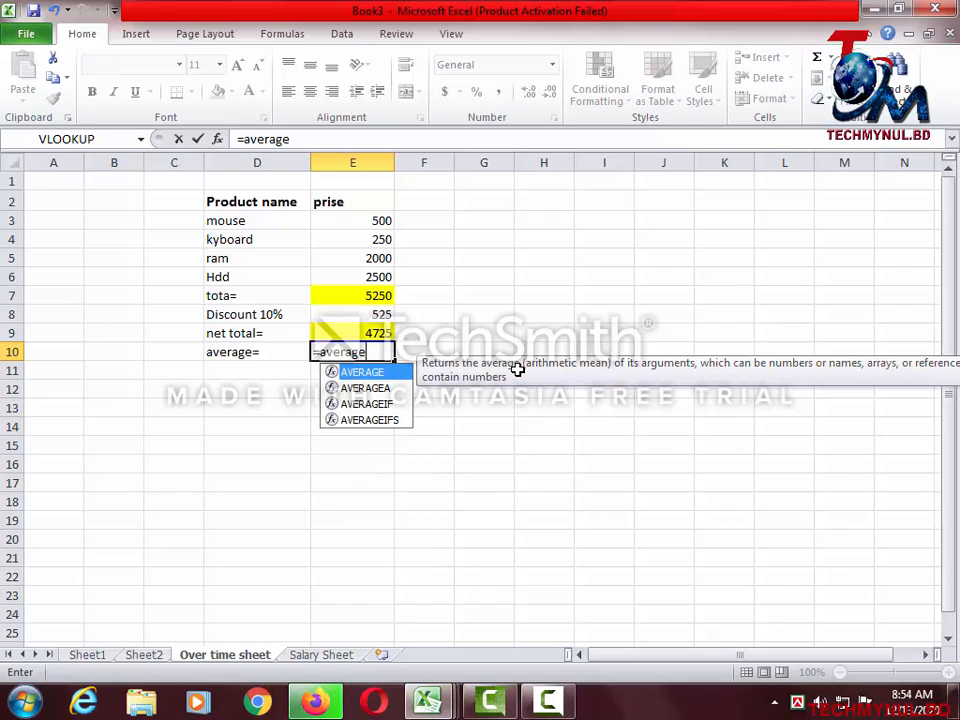
{"action": "type", "text": "("}
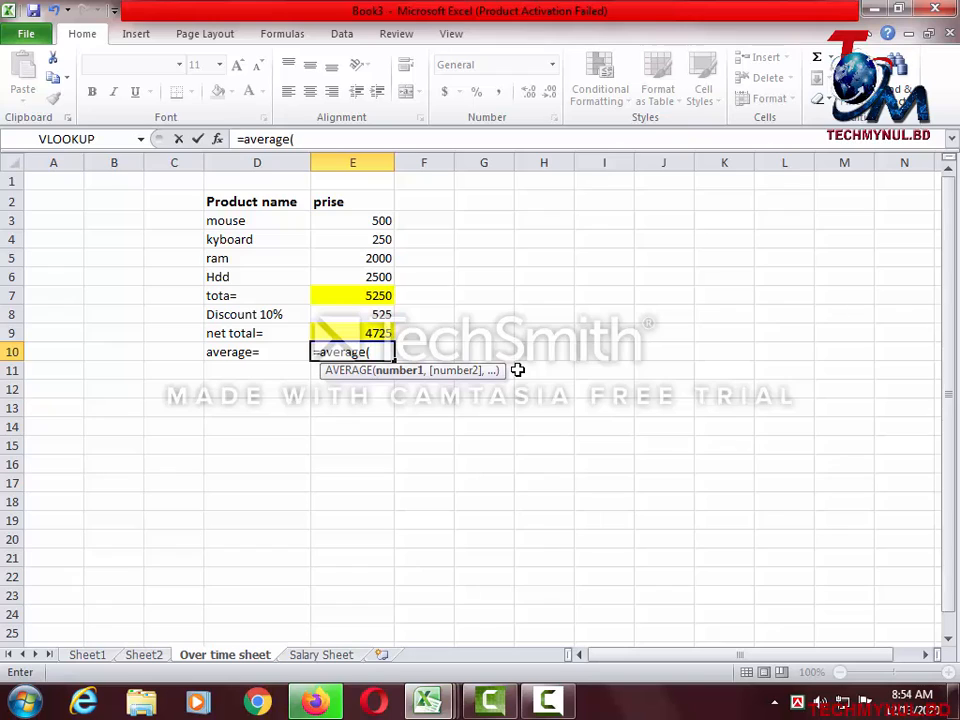
{"action": "left_click_drag", "start_coordinate": [373, 222], "coordinate": [374, 331]}
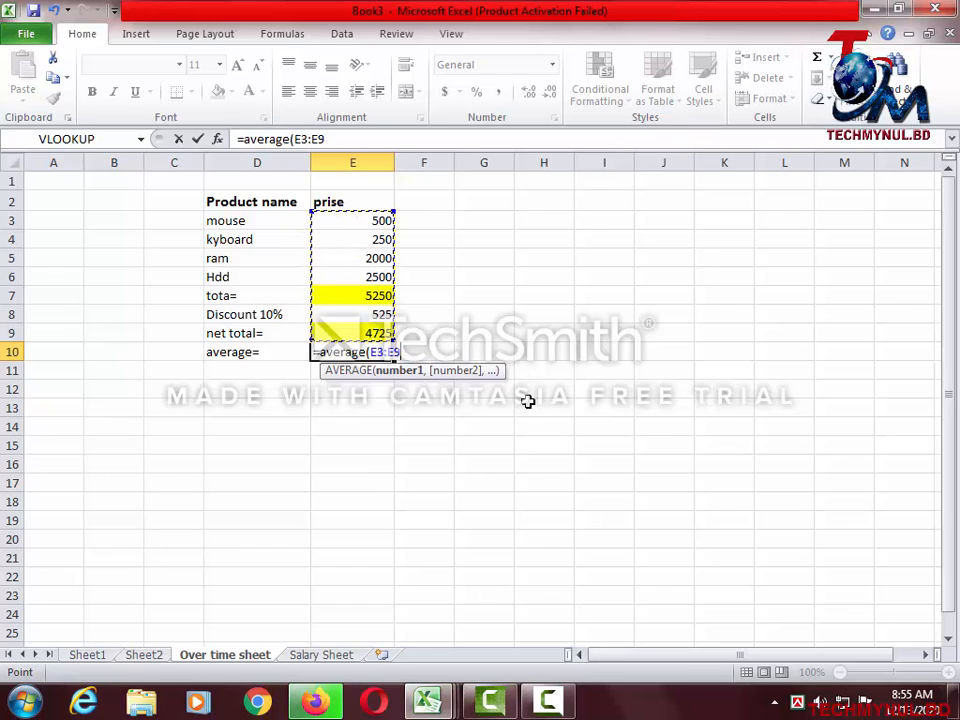
{"action": "type", "text": ")"}
{"action": "key", "text": "Return"}
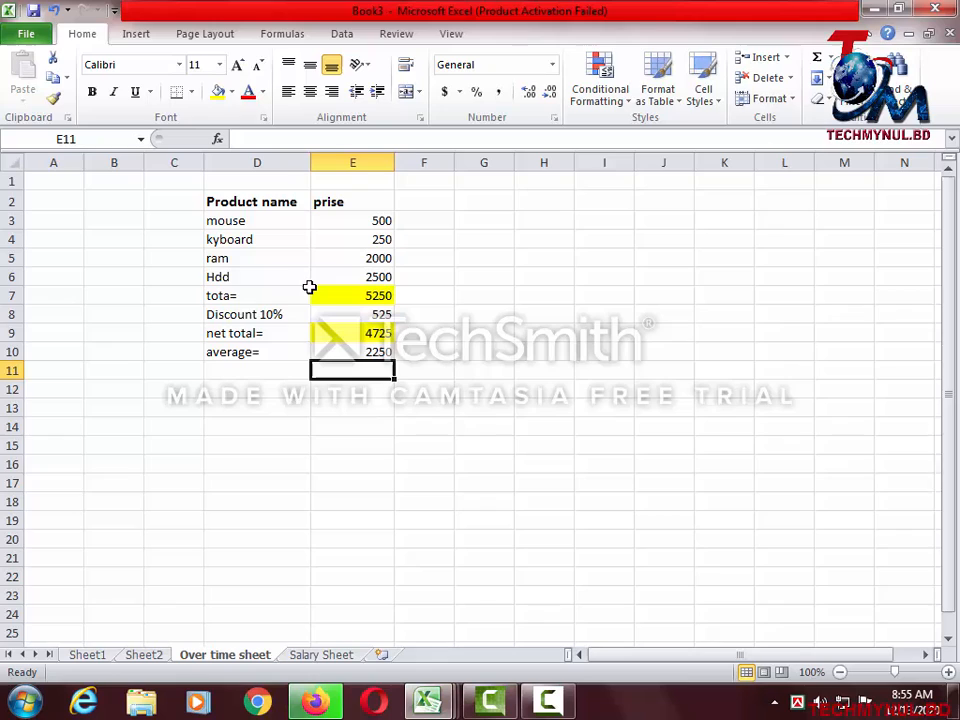
{"action": "left_click", "coordinate": [360, 353]}
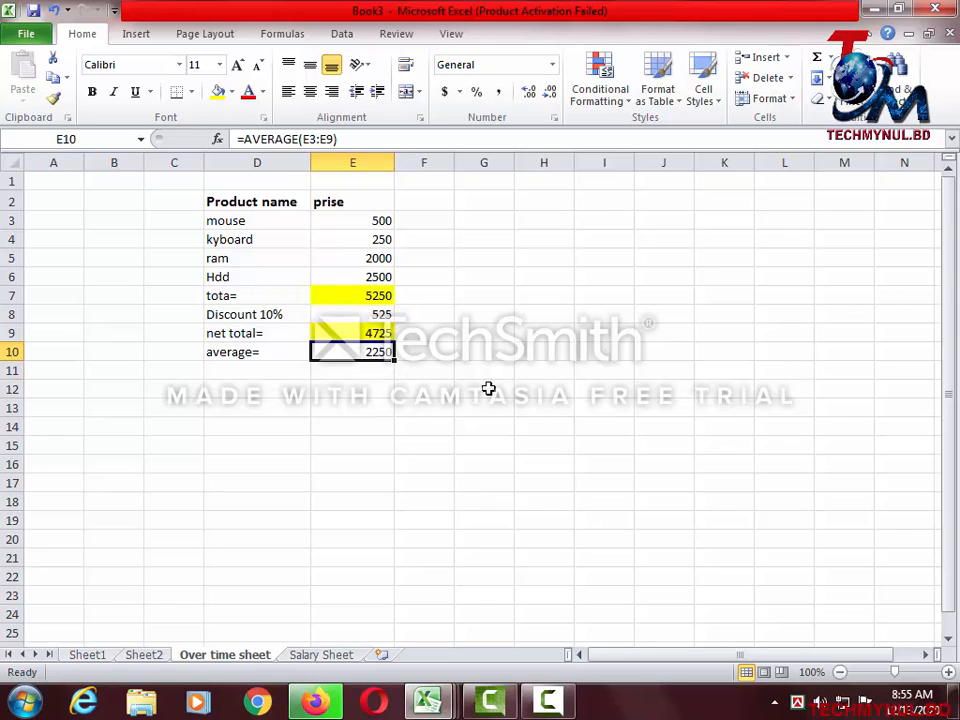